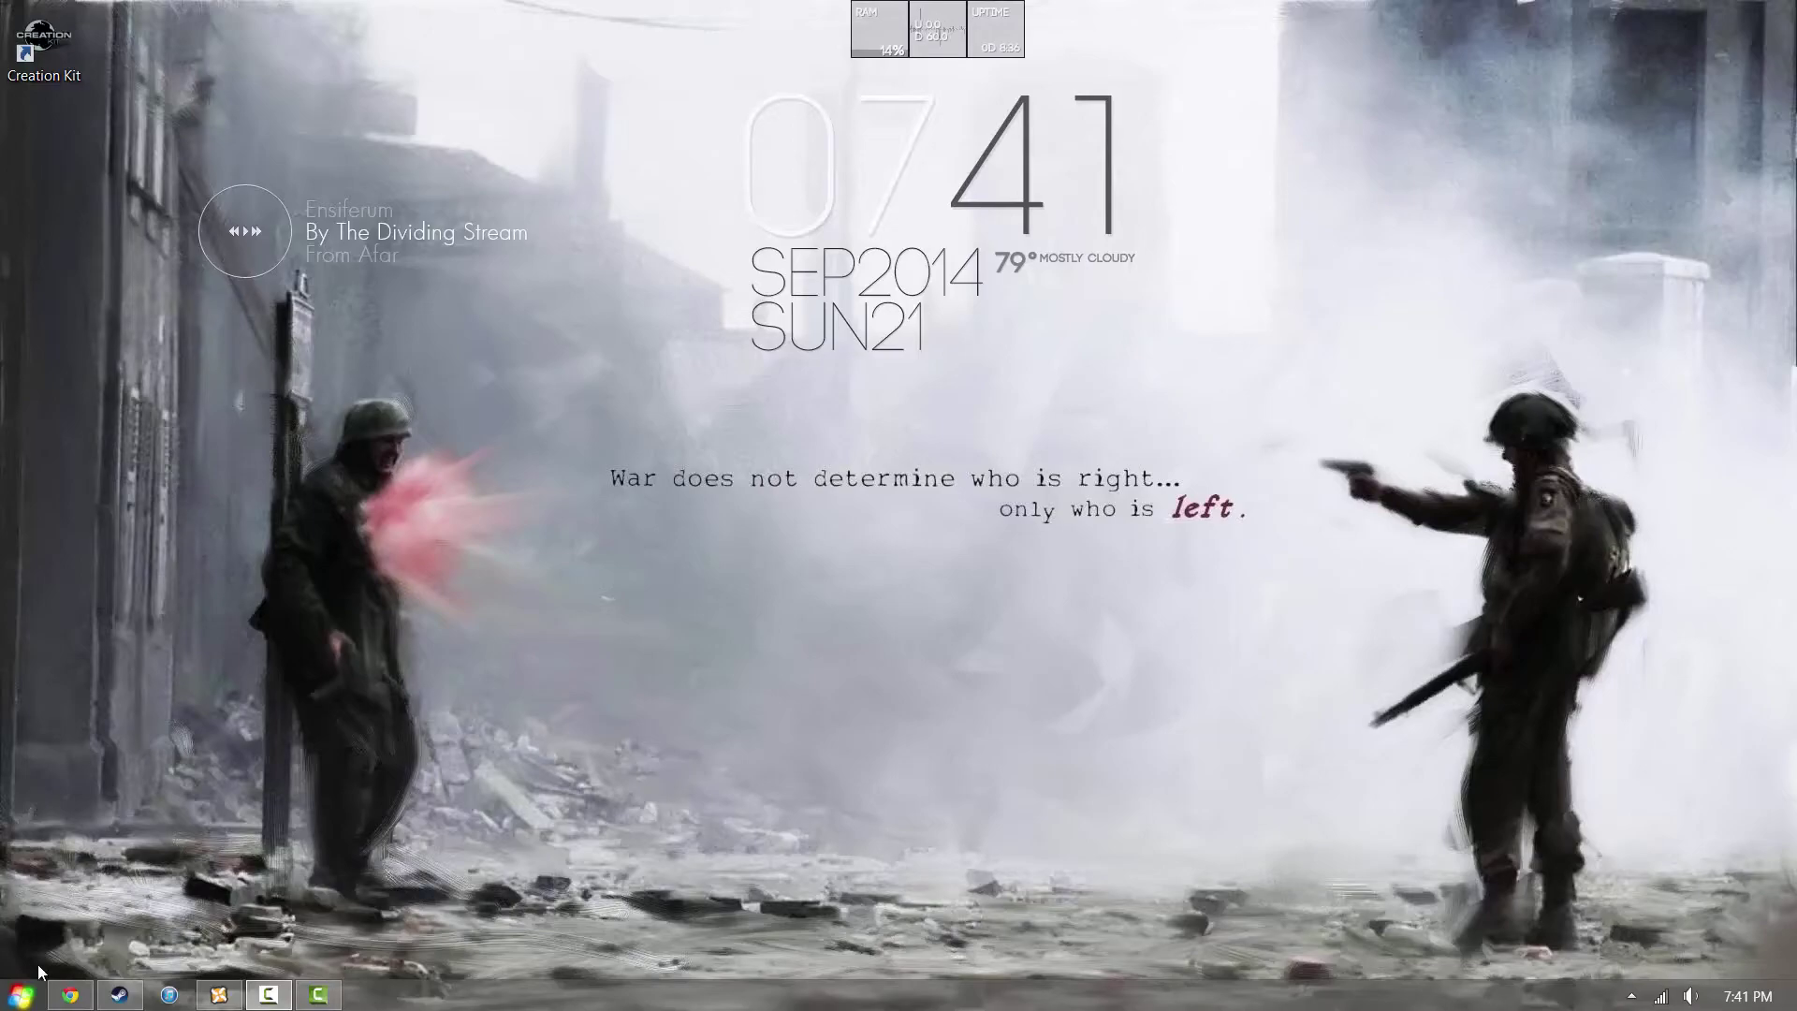
Switch to Chrome and view enlarged gallery images on The Huntsman mod's Nexus page
left_click(93, 994)
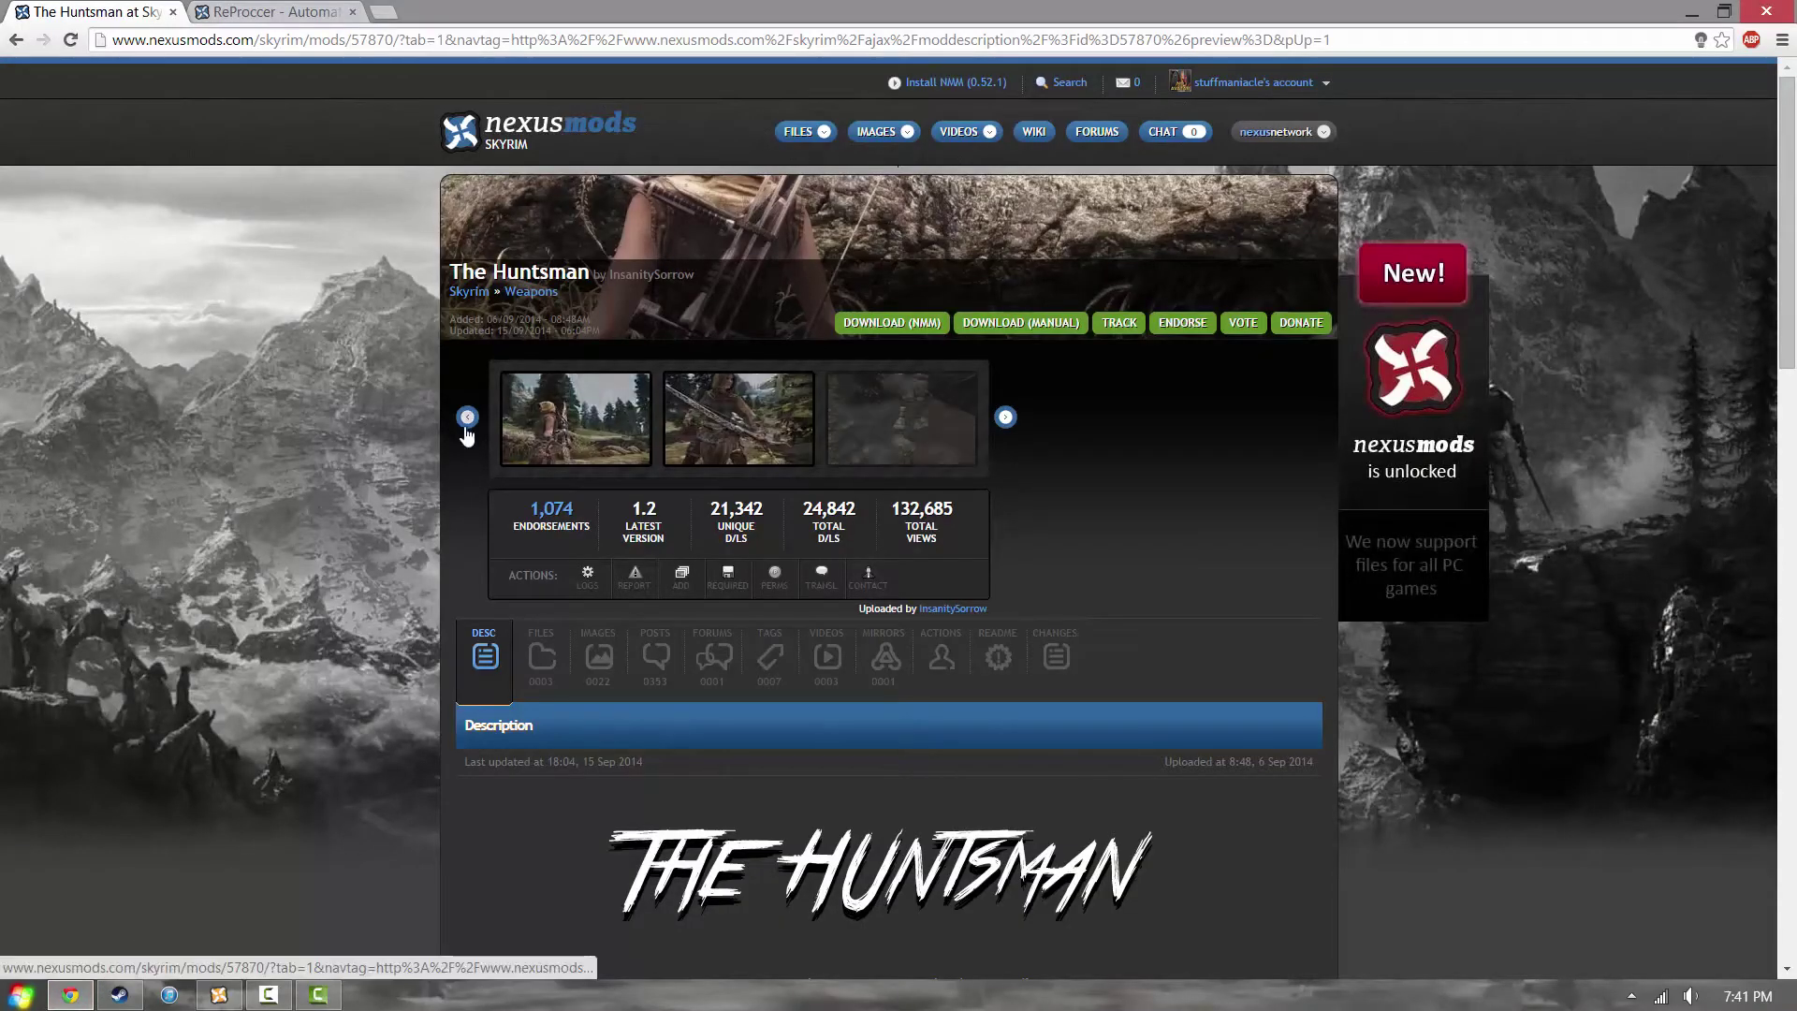
left_click(561, 429)
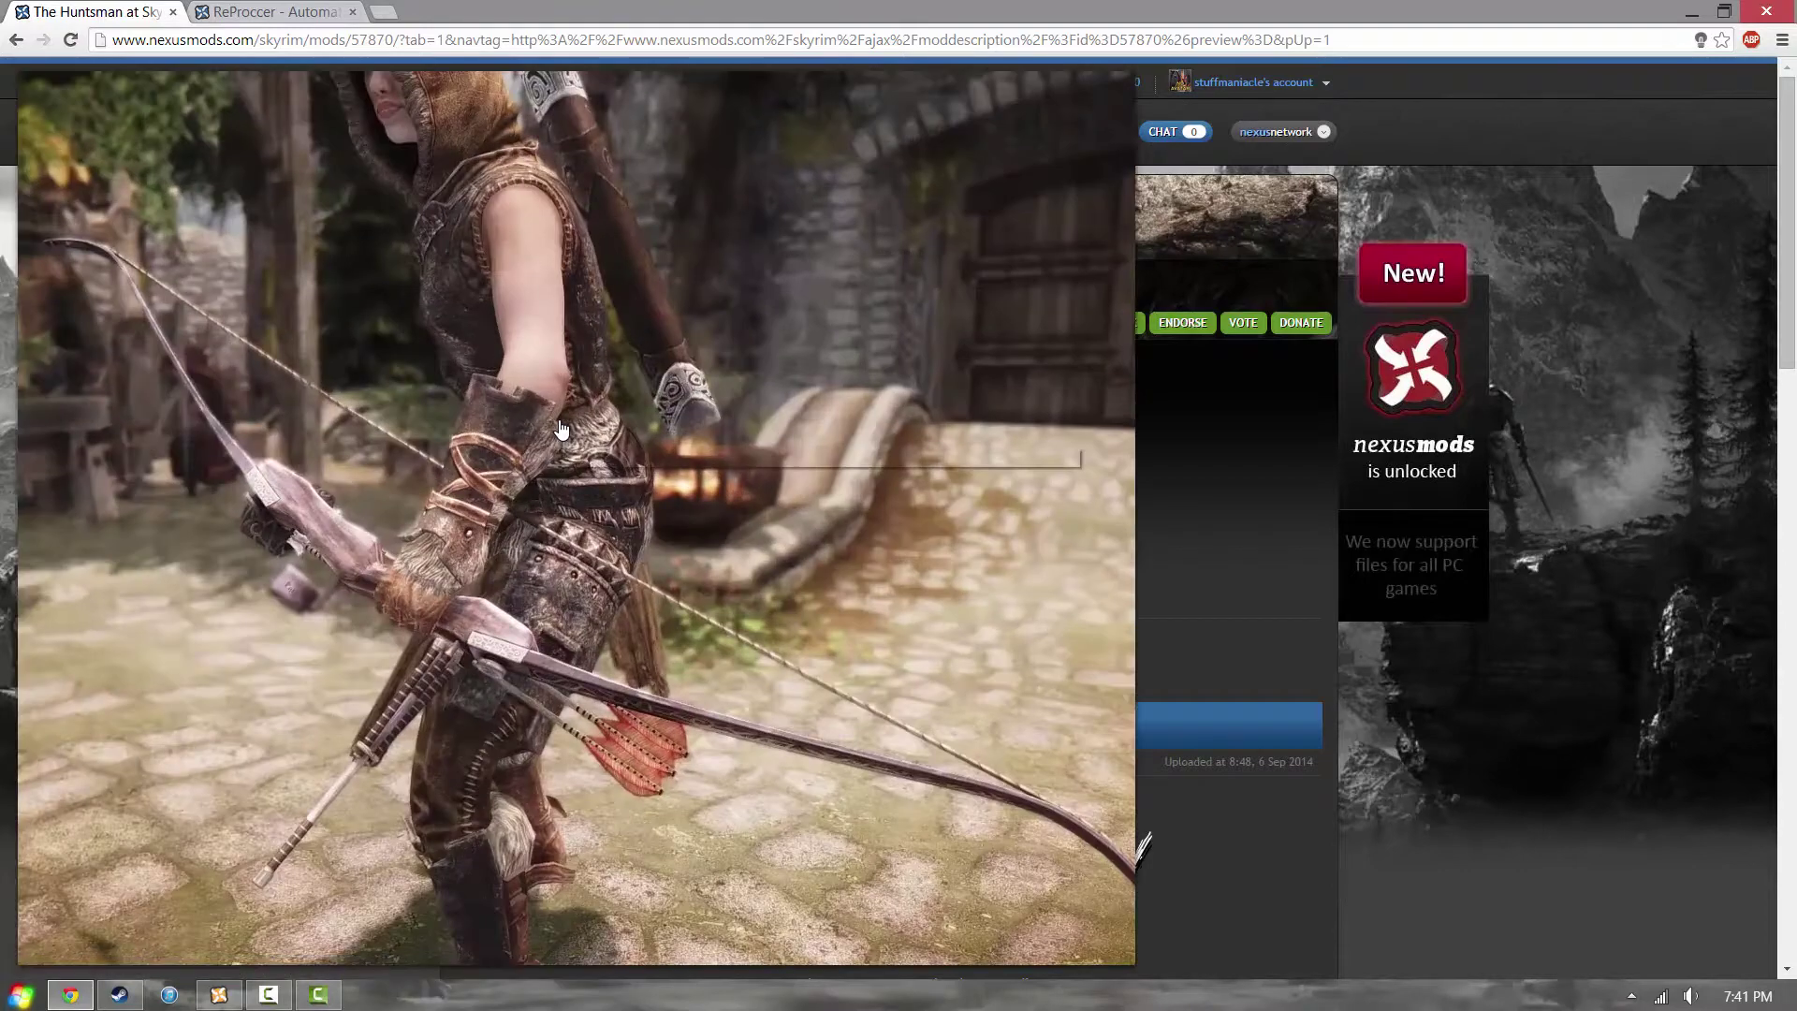
key("Right")
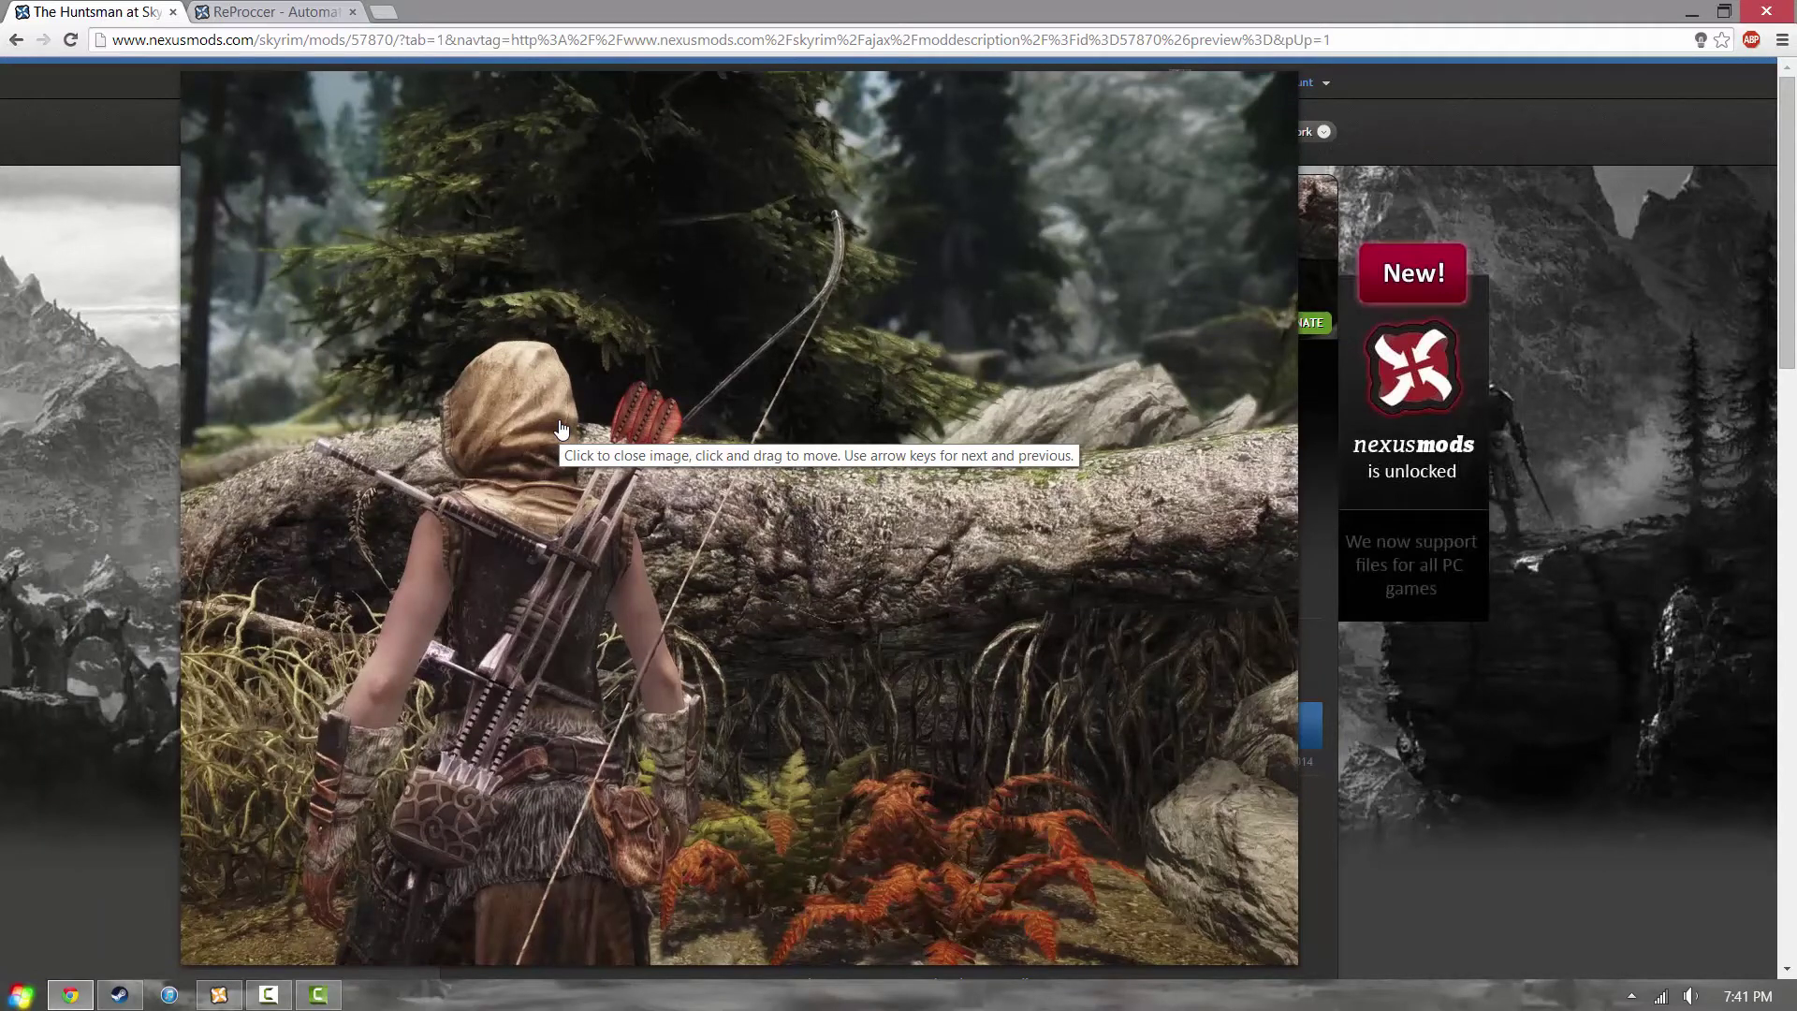
key("Right")
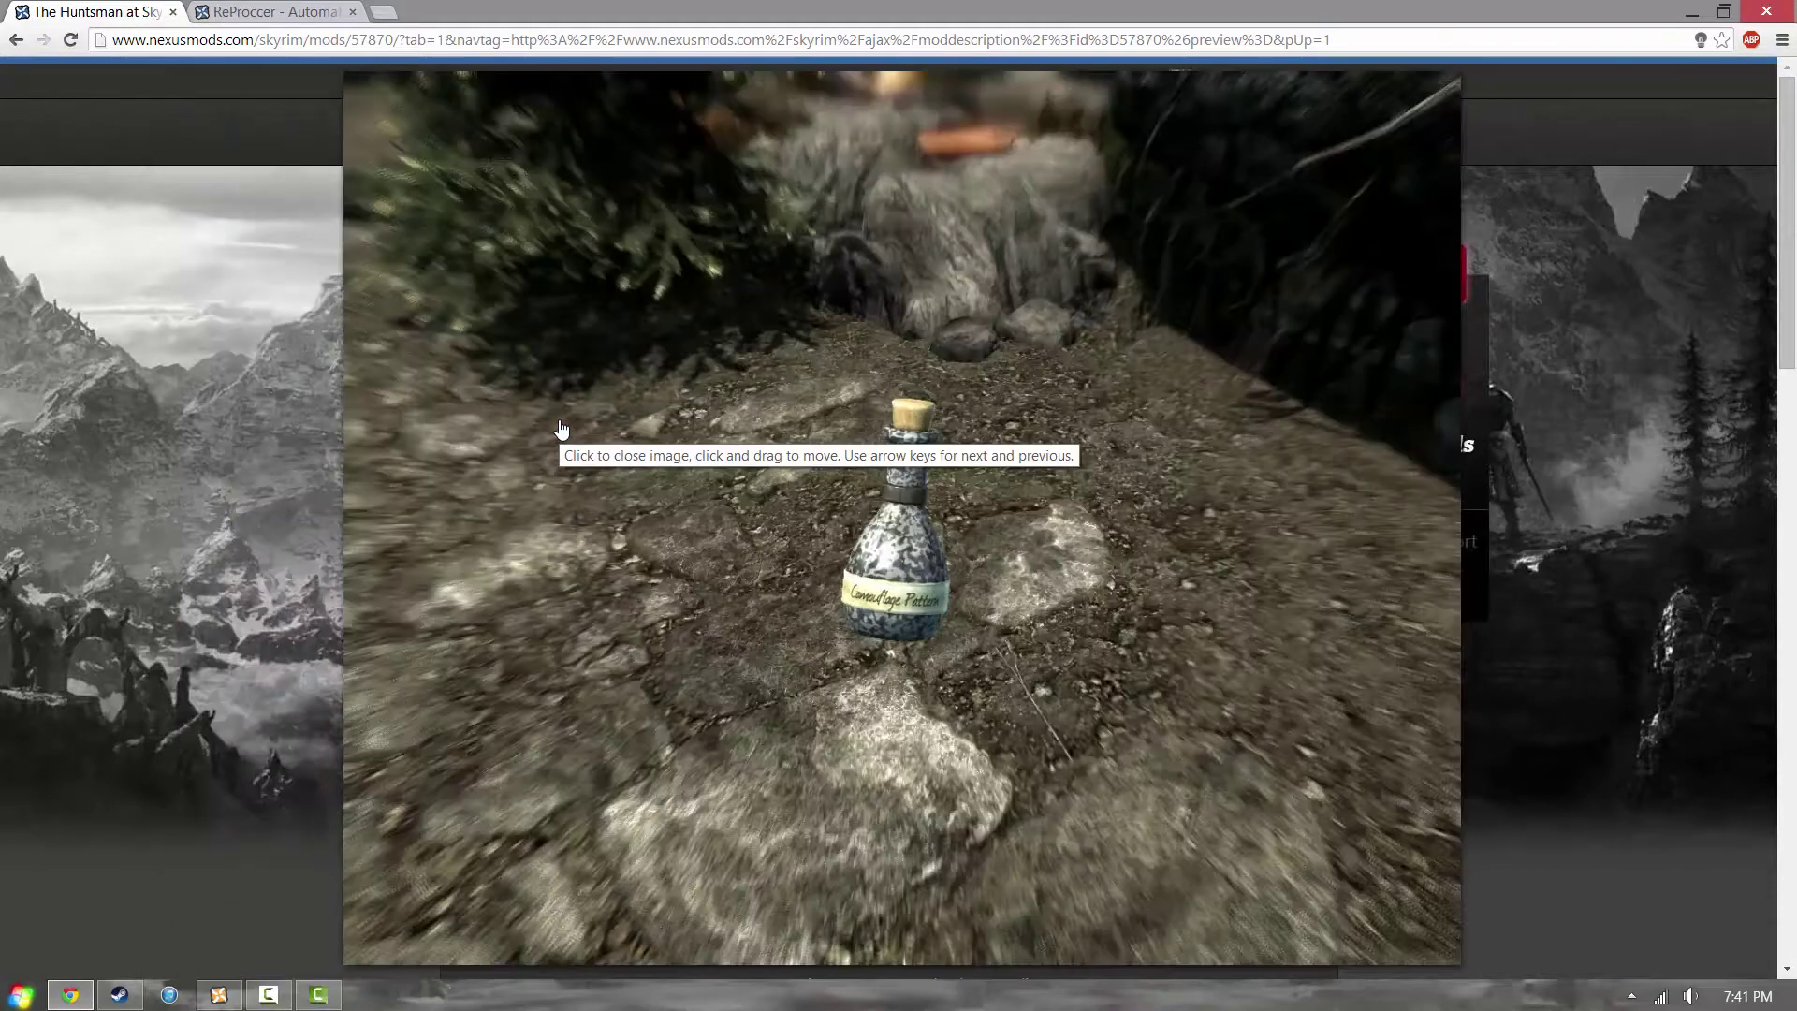
key("Left")
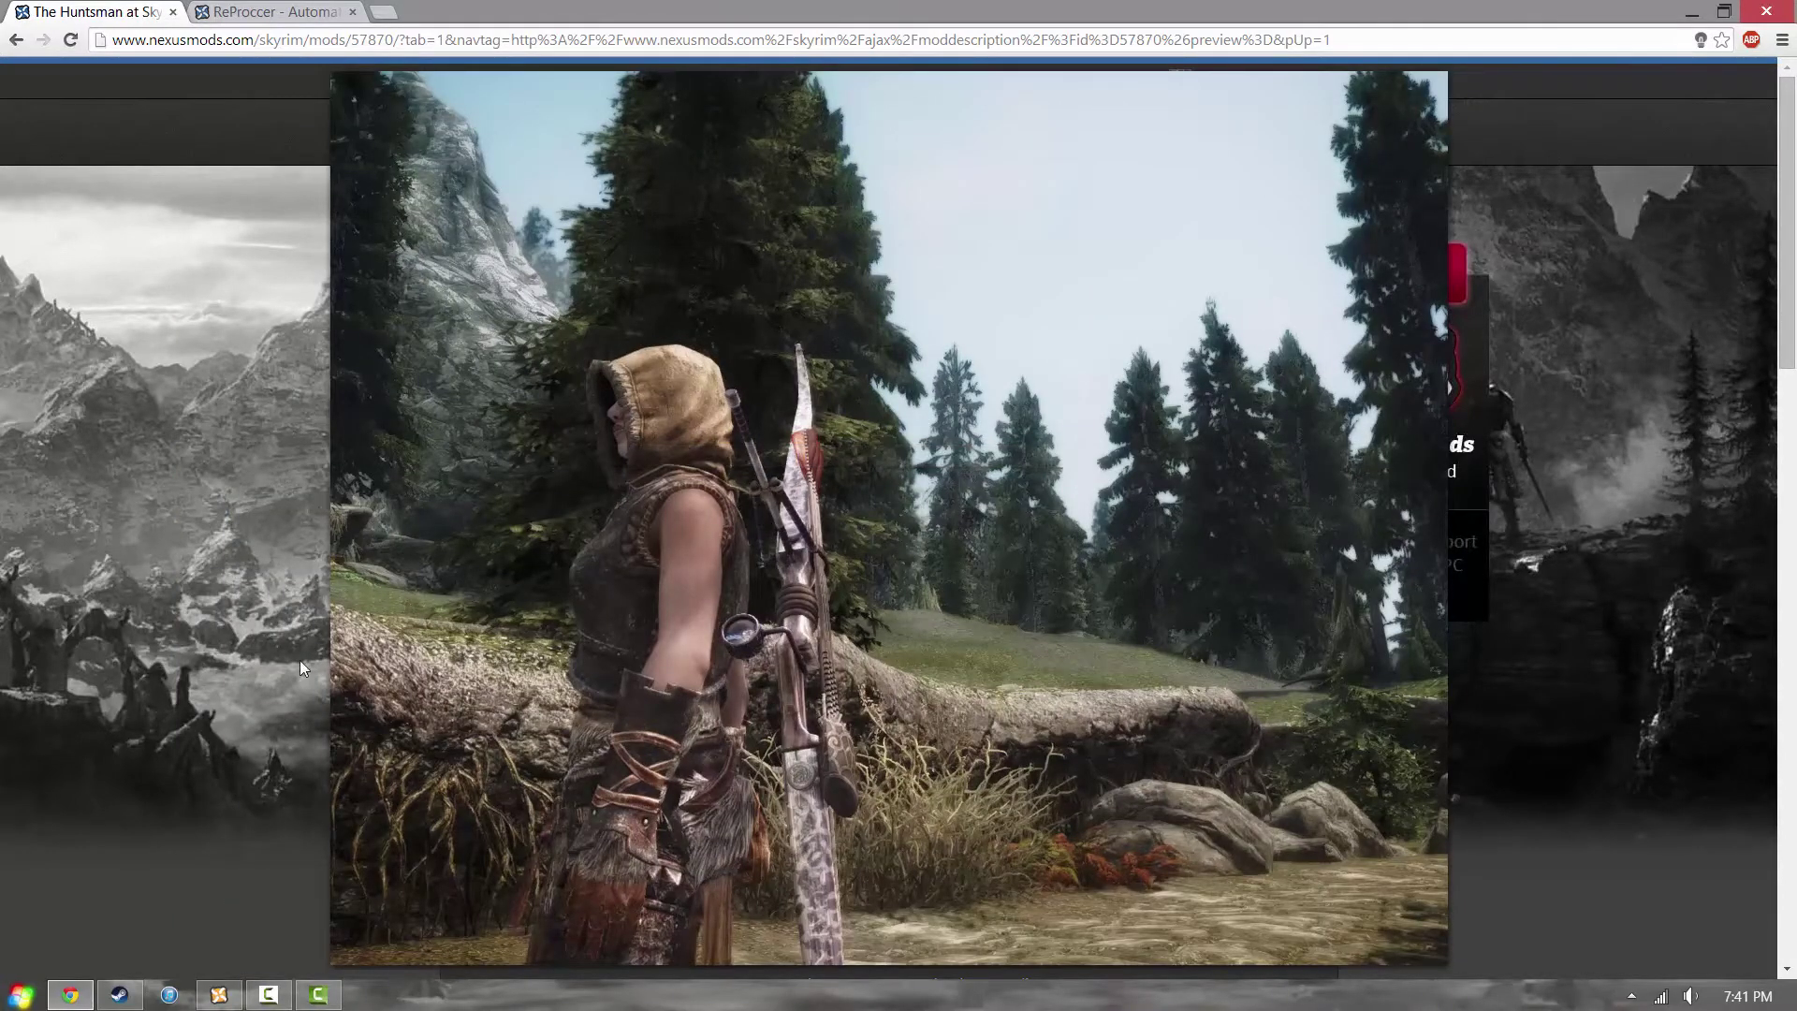
left_click(290, 637)
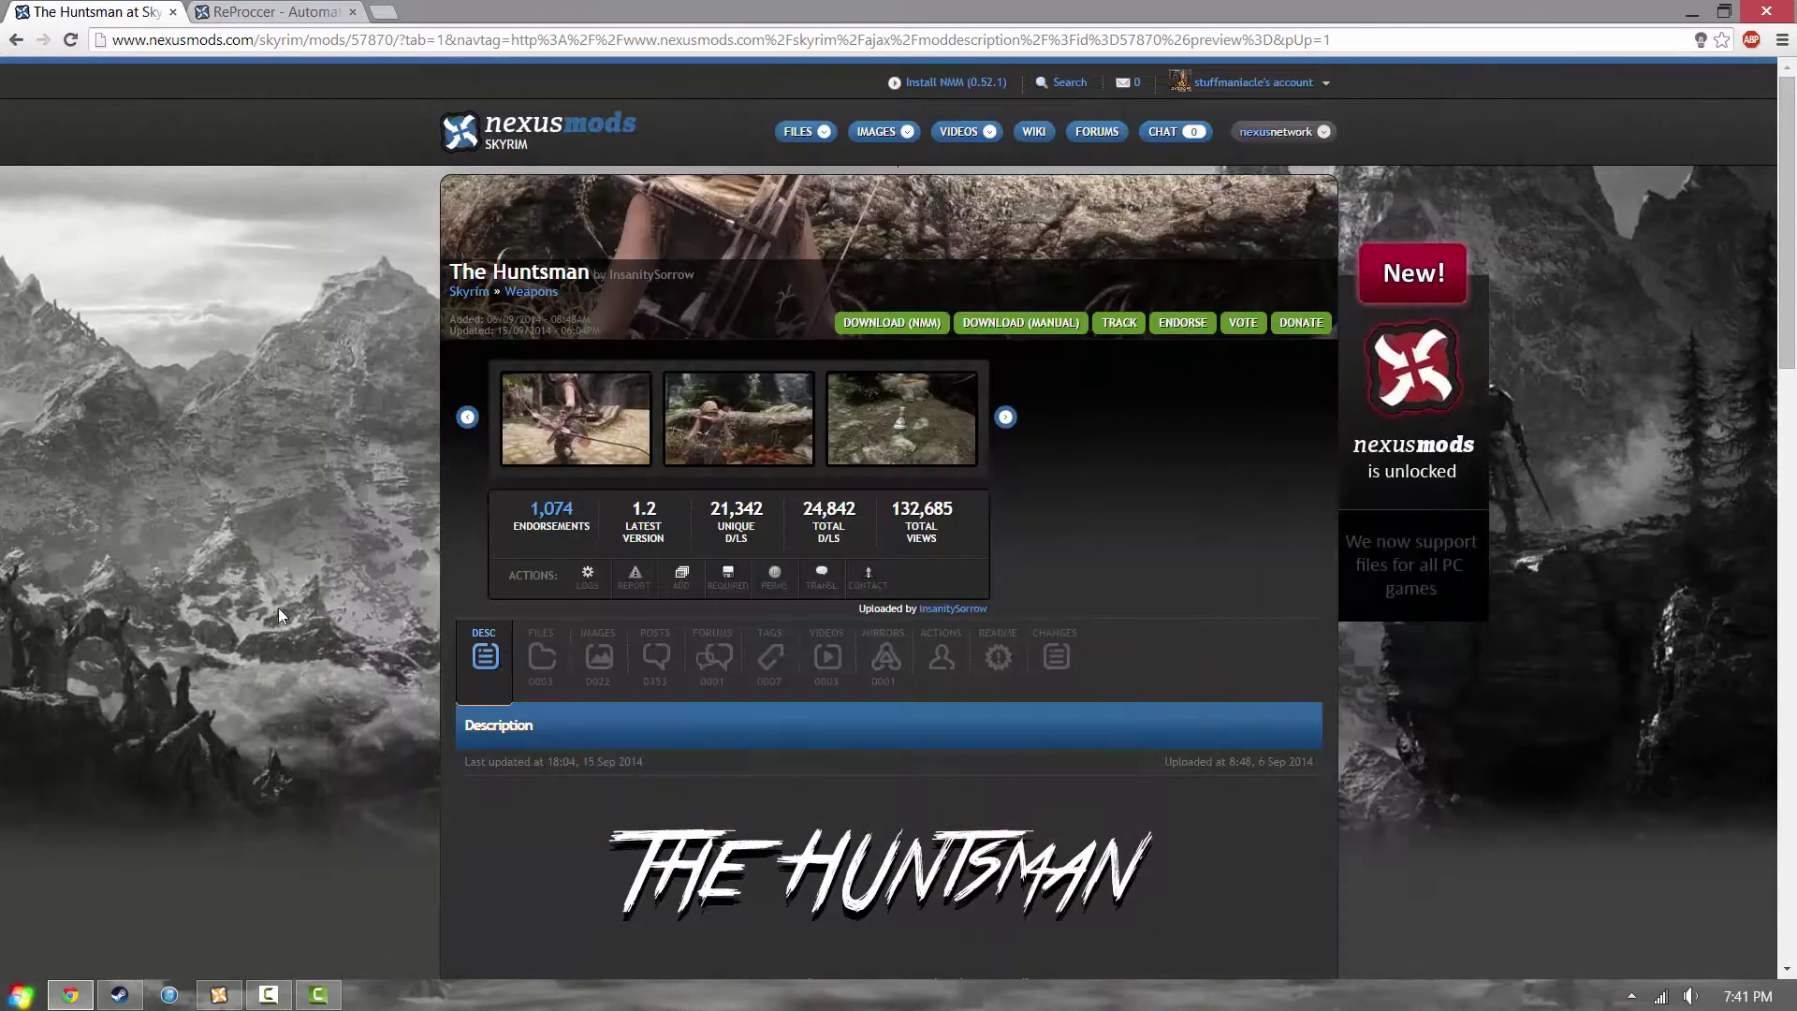
Browse the remaining Huntsman gallery thumbnails and switch to the ReProccer mod page
left_click(1004, 417)
left_click(471, 417)
left_click(468, 417)
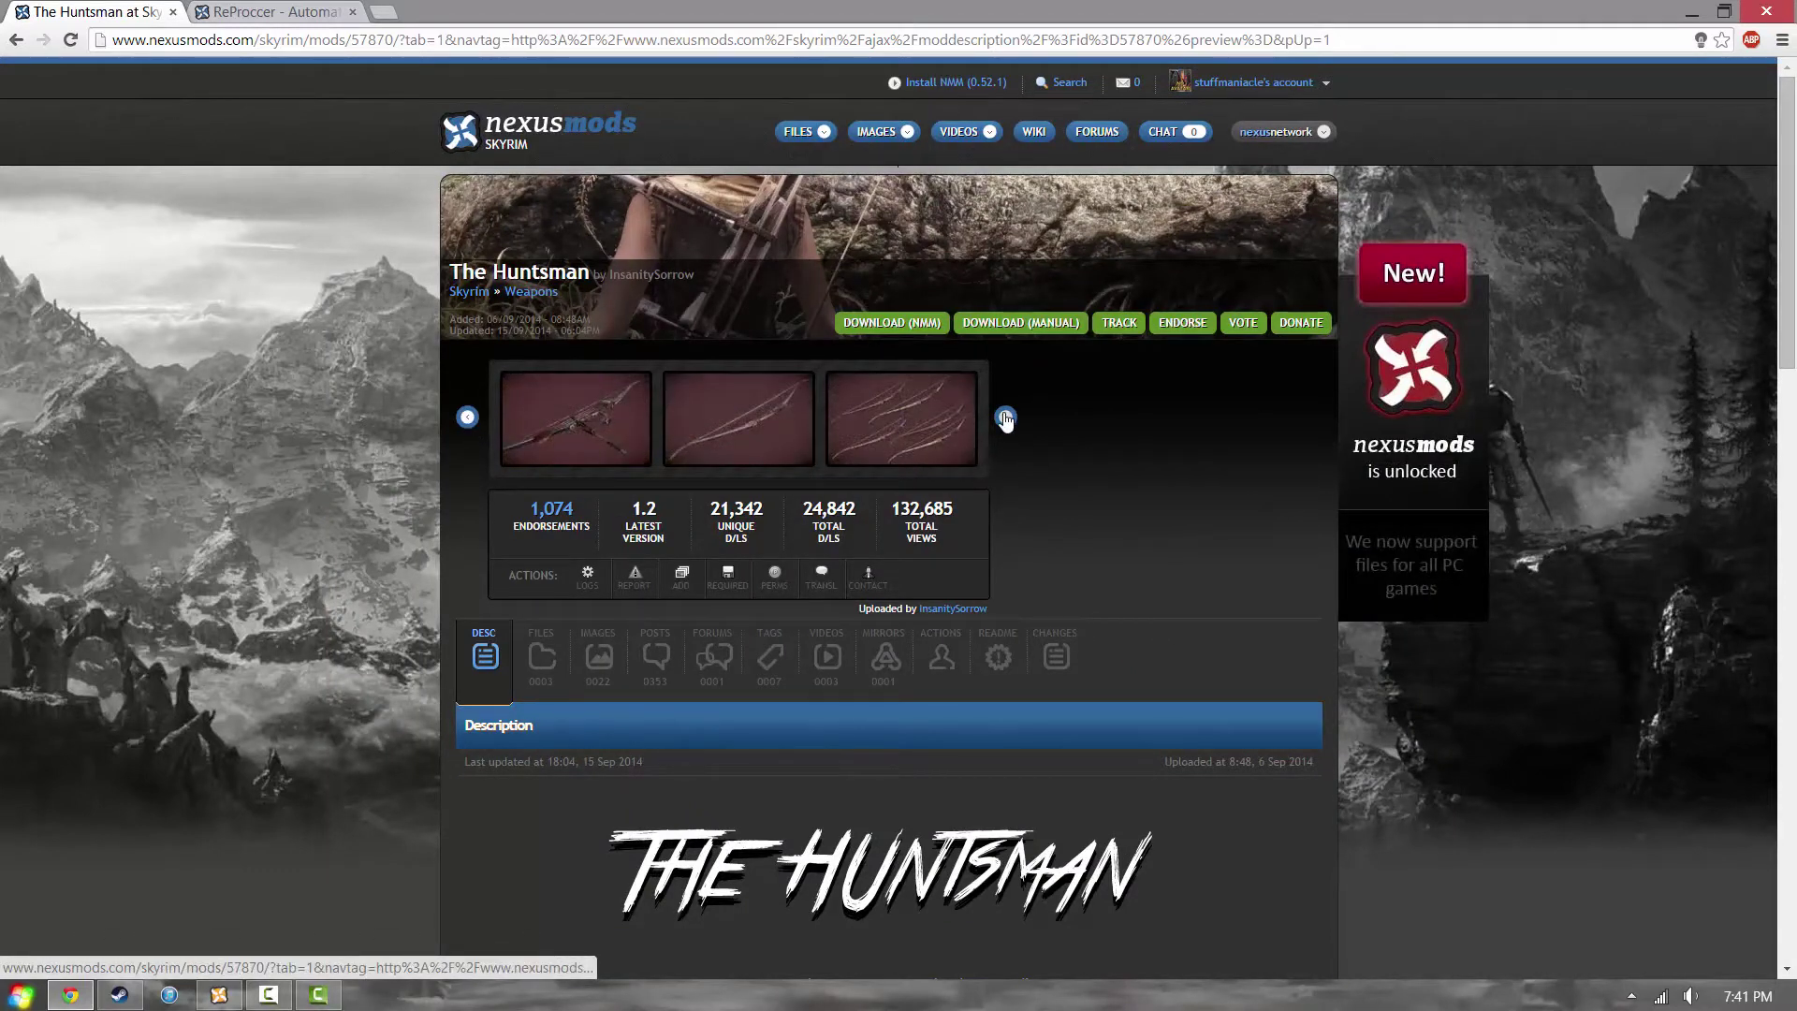
left_click(1005, 417)
key("ctrl+Tab")
scroll(636, 363, "up", 6)
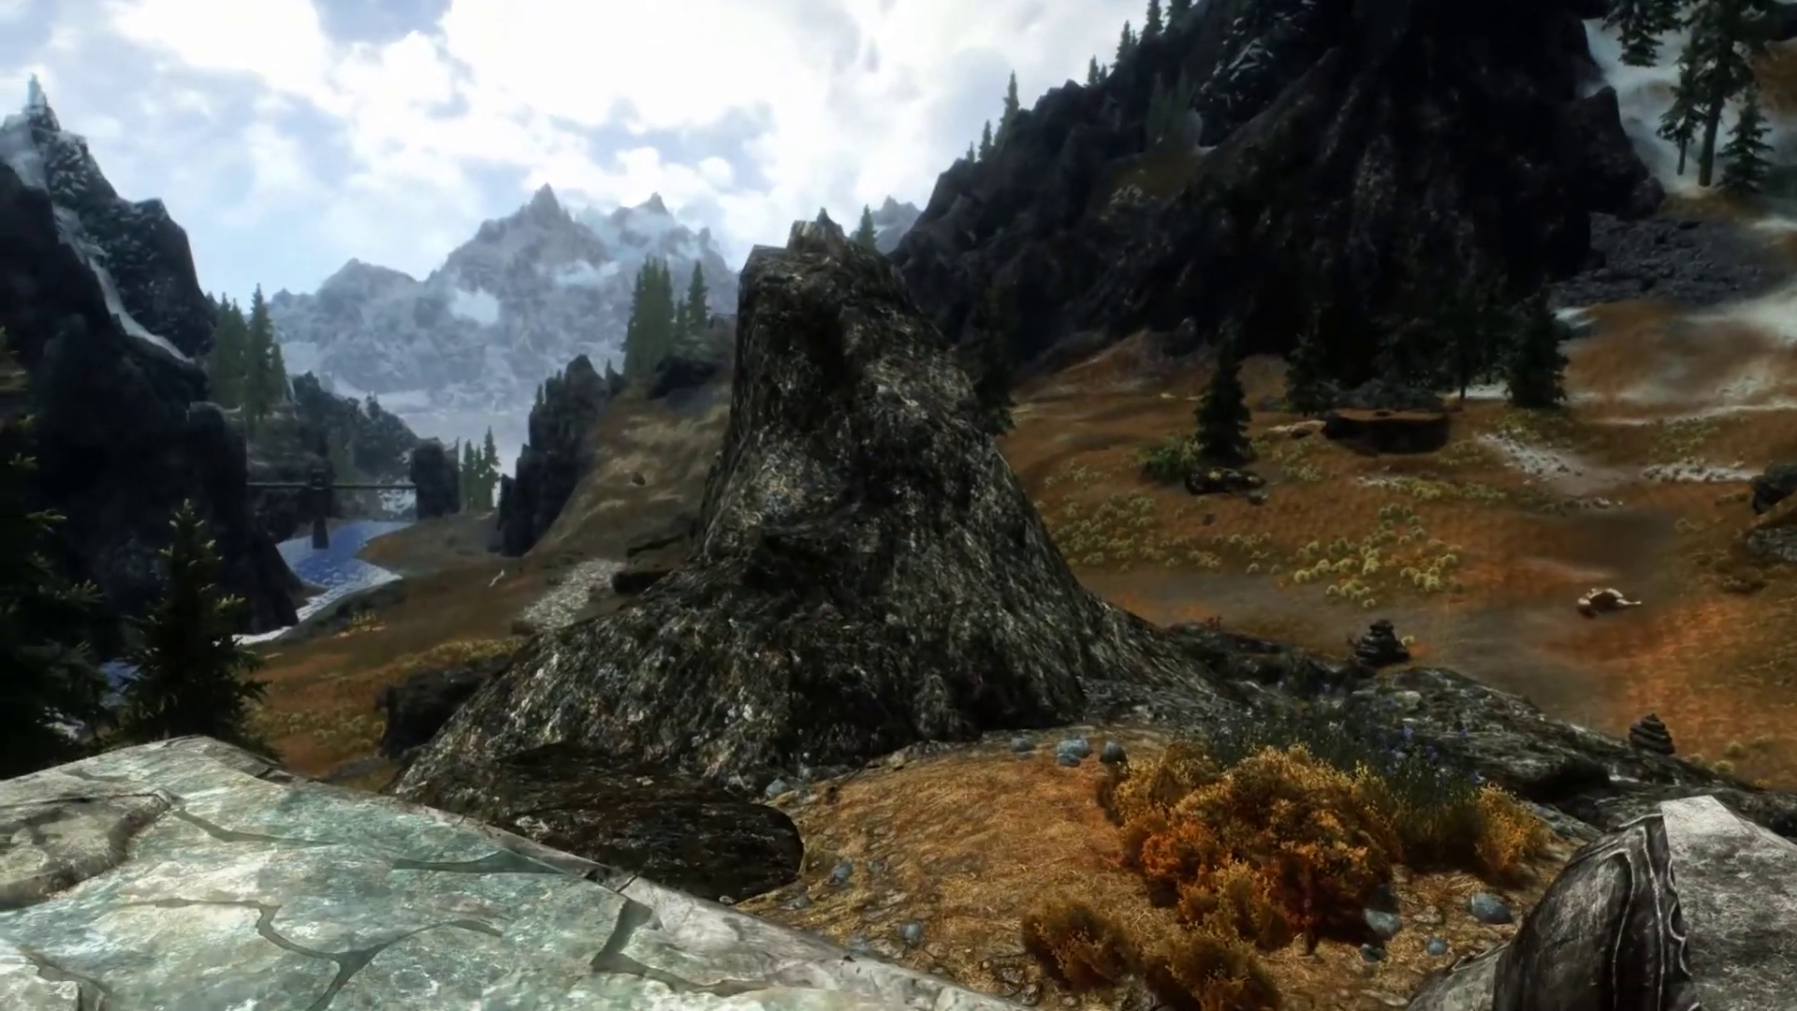
key("r")
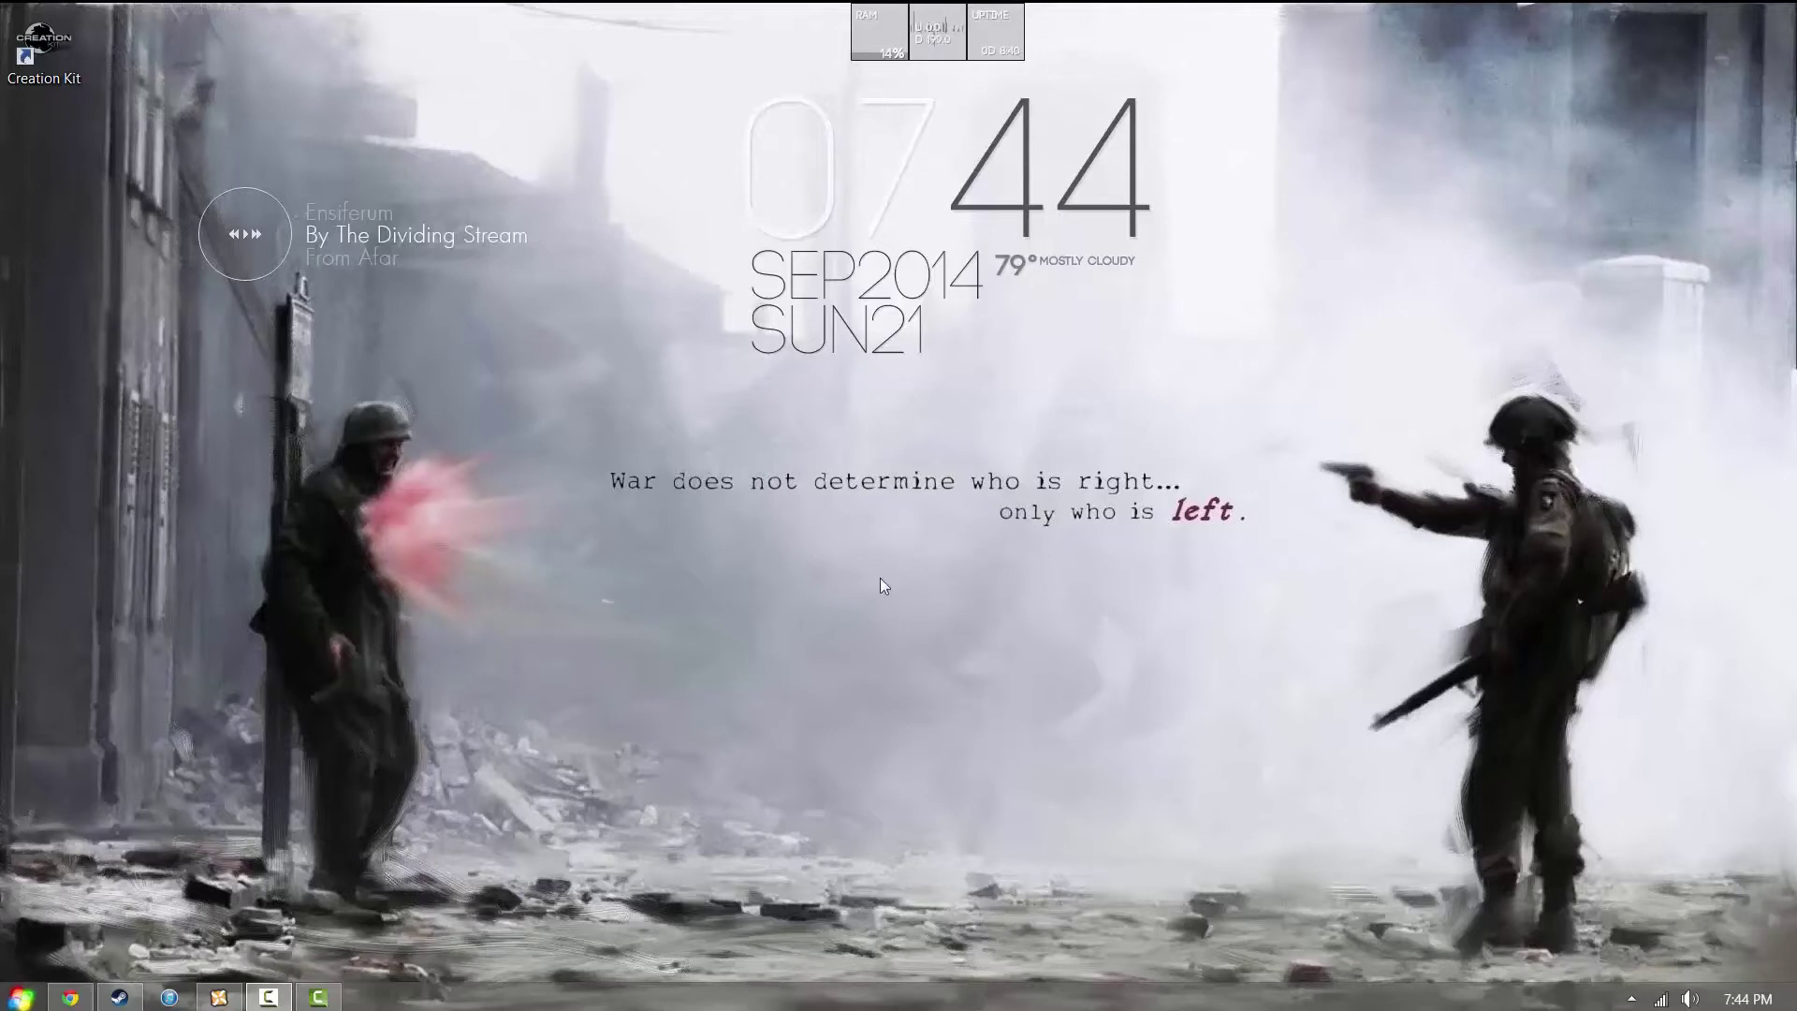
Switch to Nexus Mod Manager, check The Huntsman's entry in the installed mods, and minimize the window
left_click(219, 996)
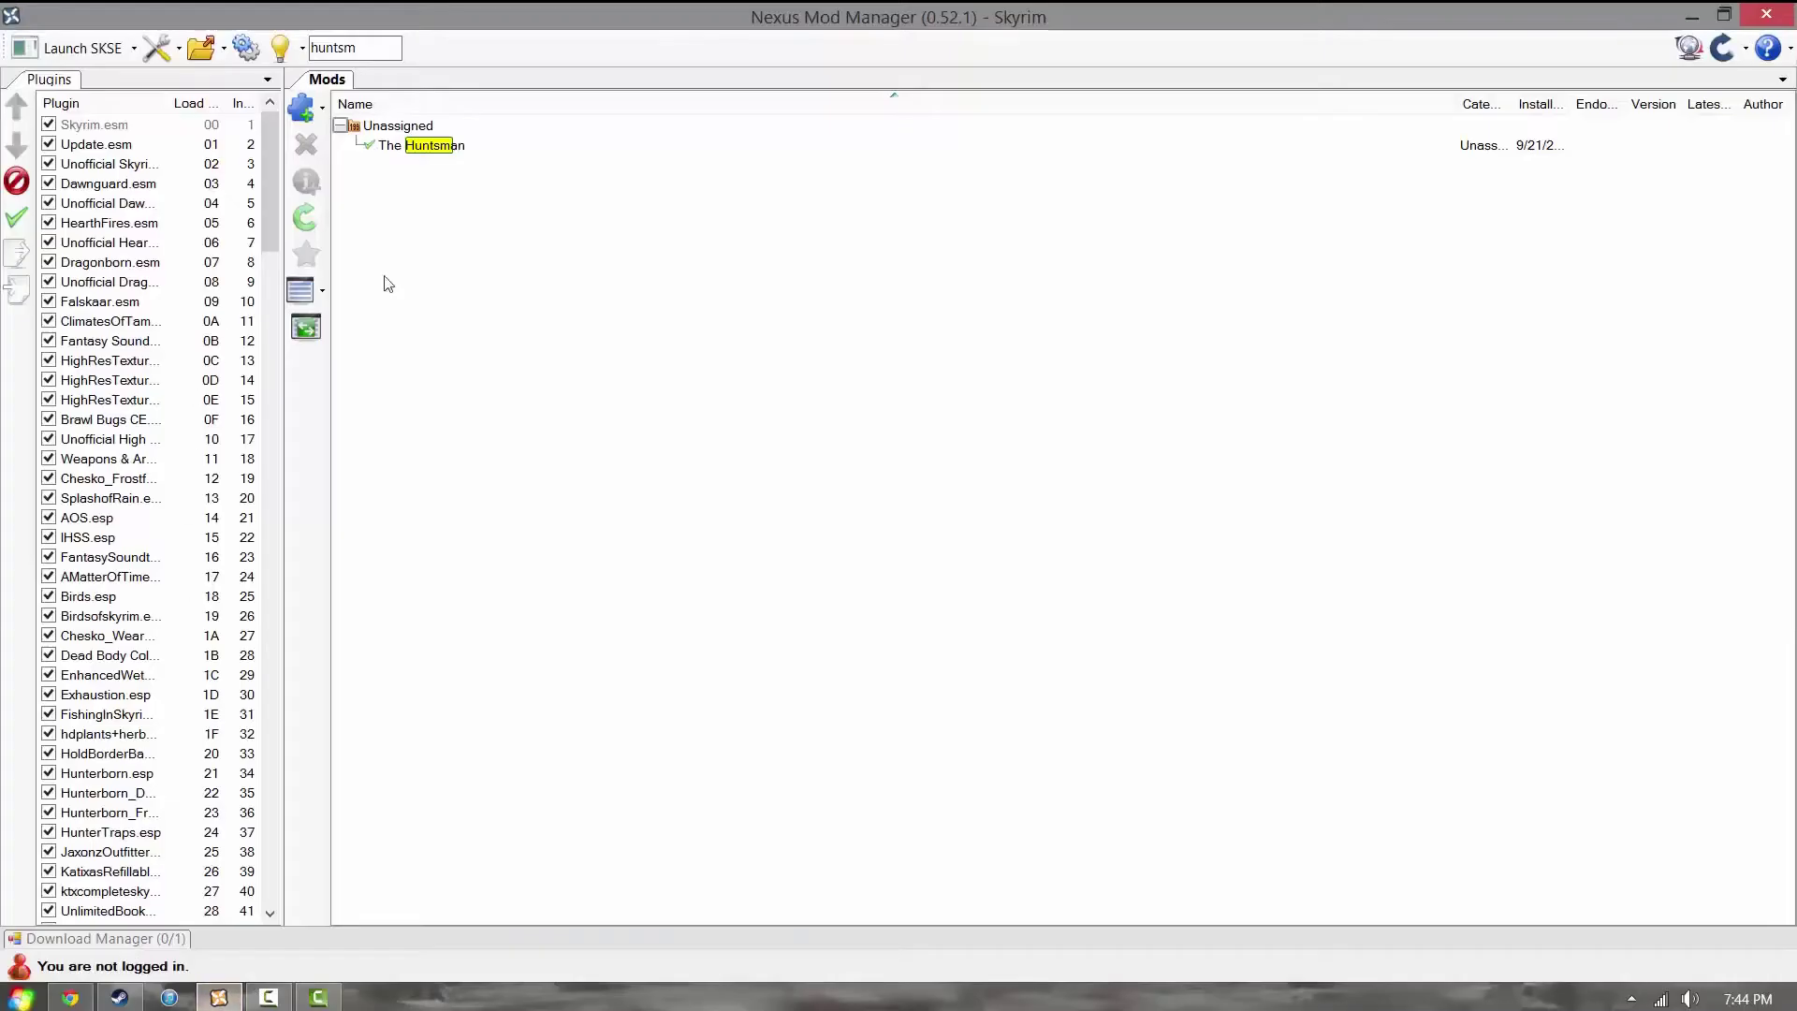
left_click(431, 148)
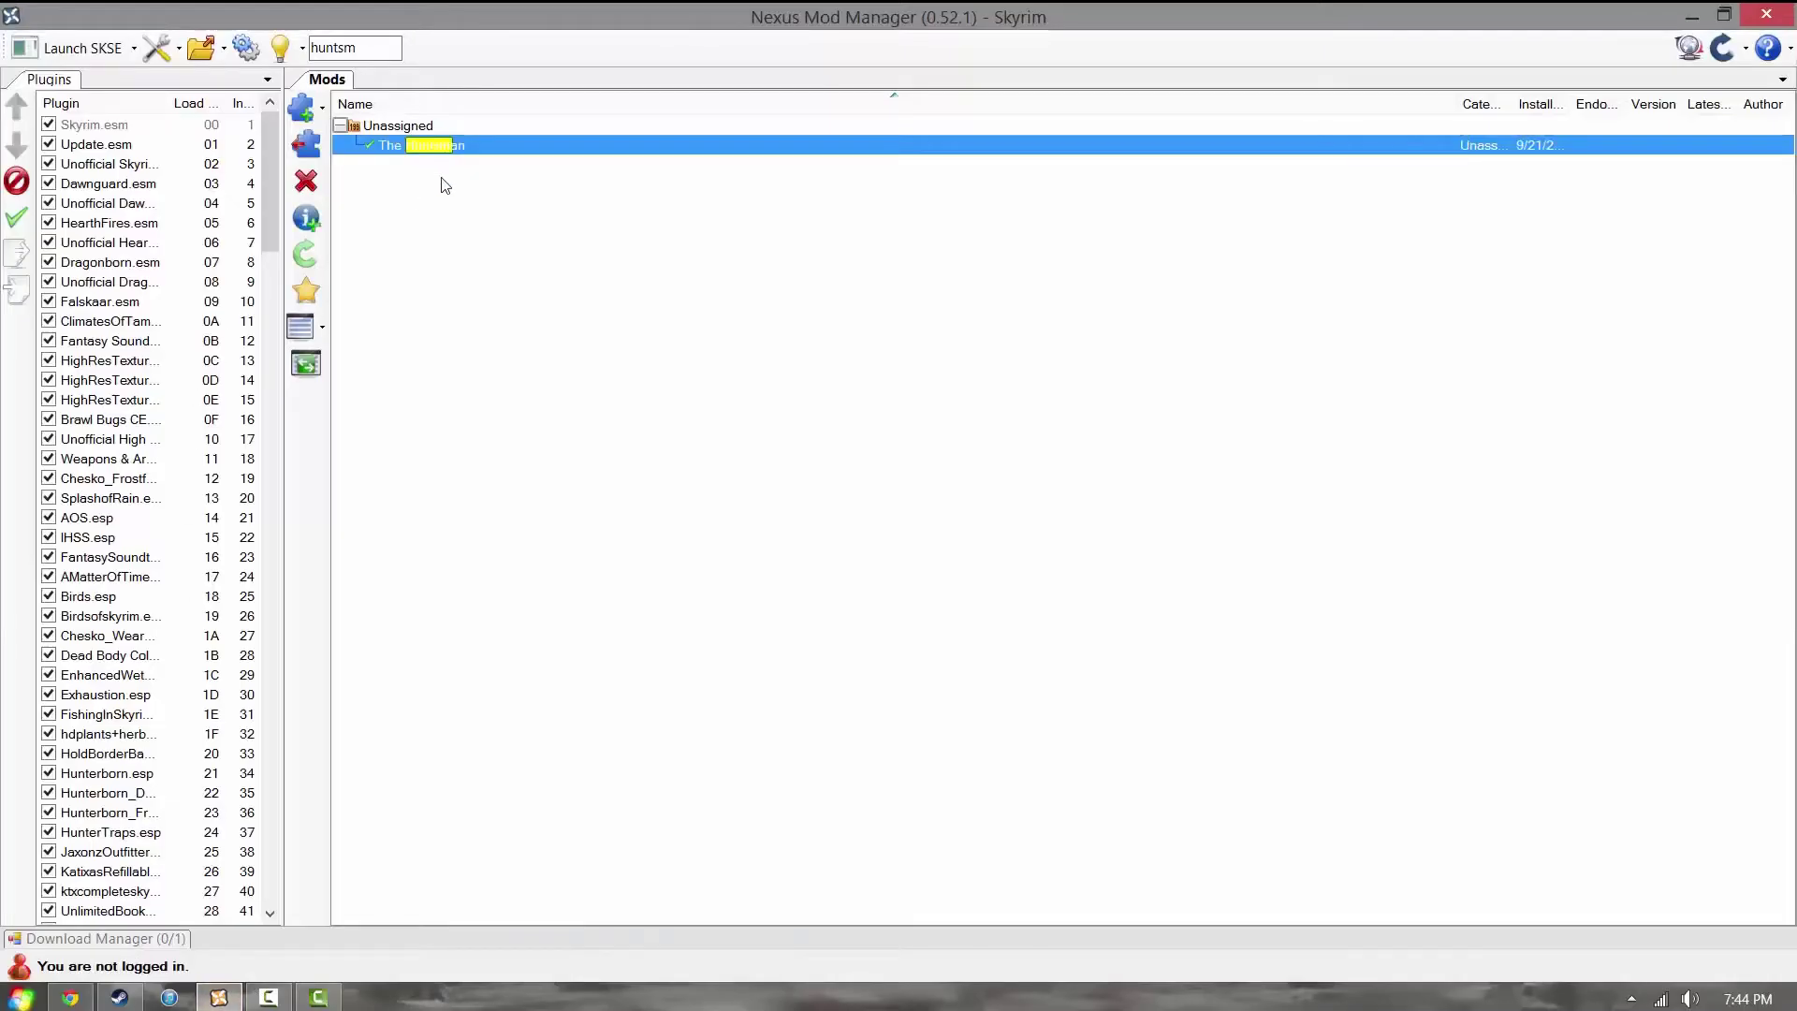
left_click(380, 129)
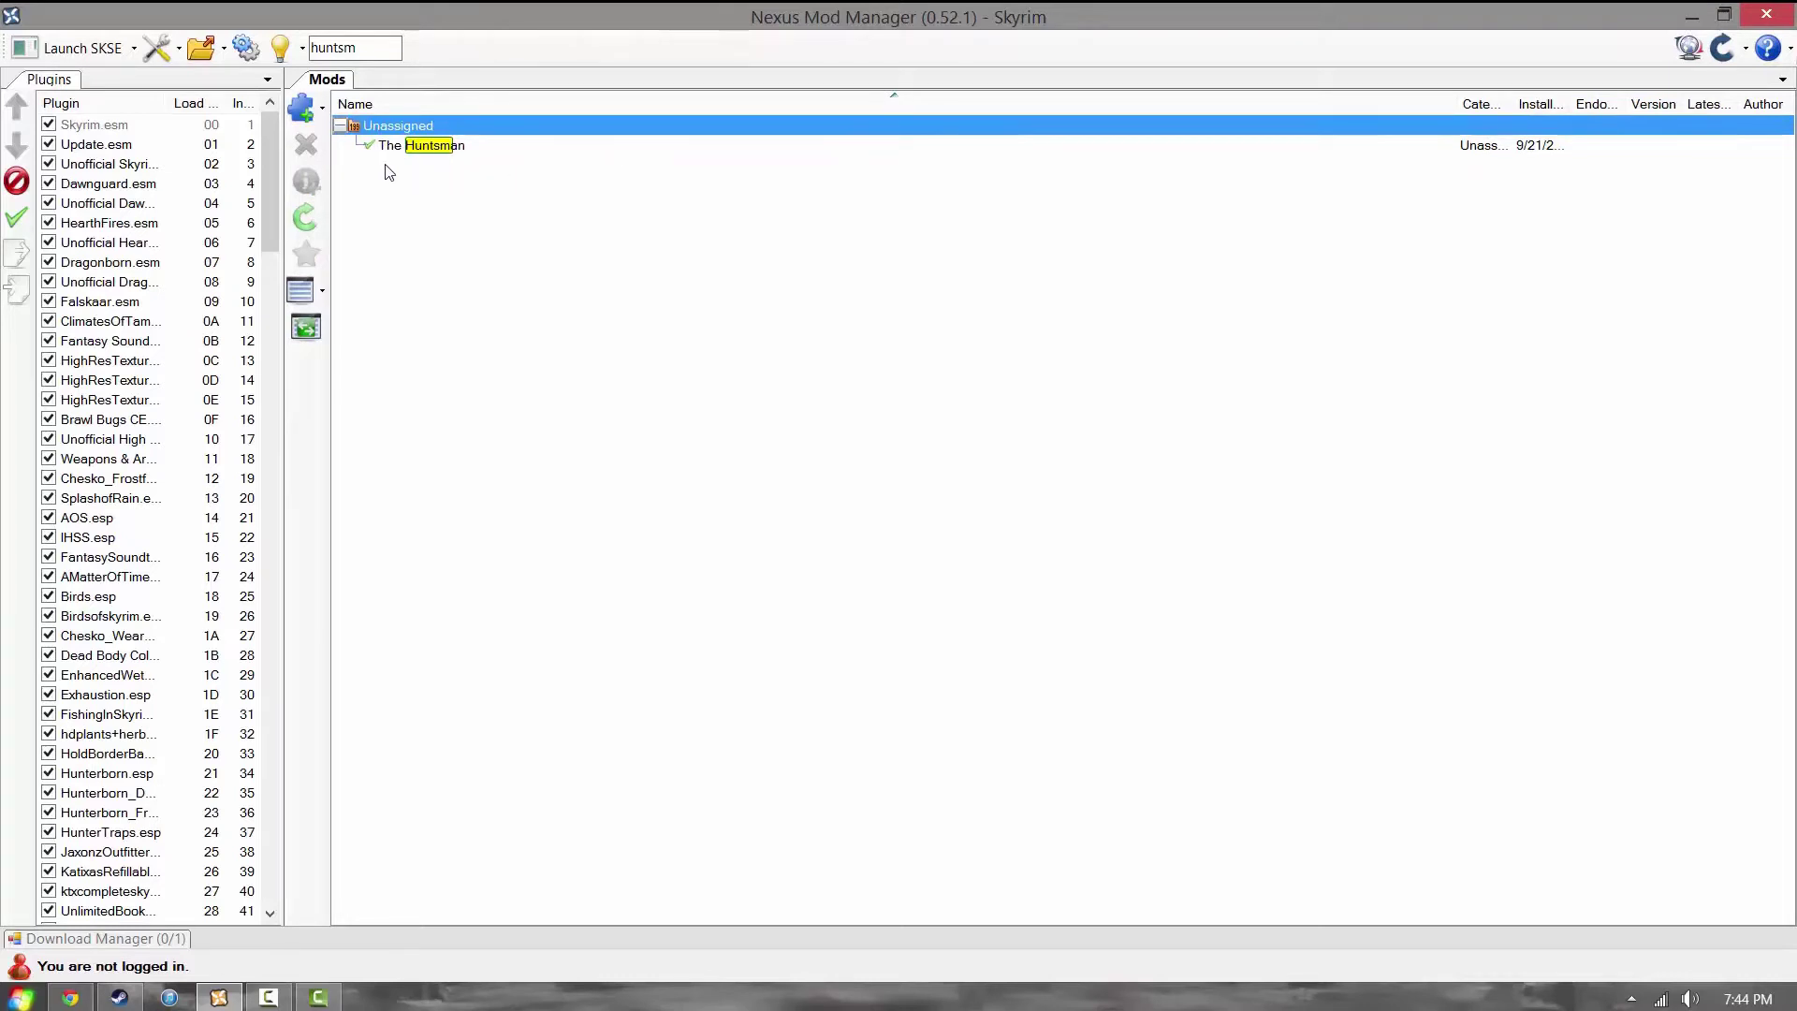
left_click(423, 146)
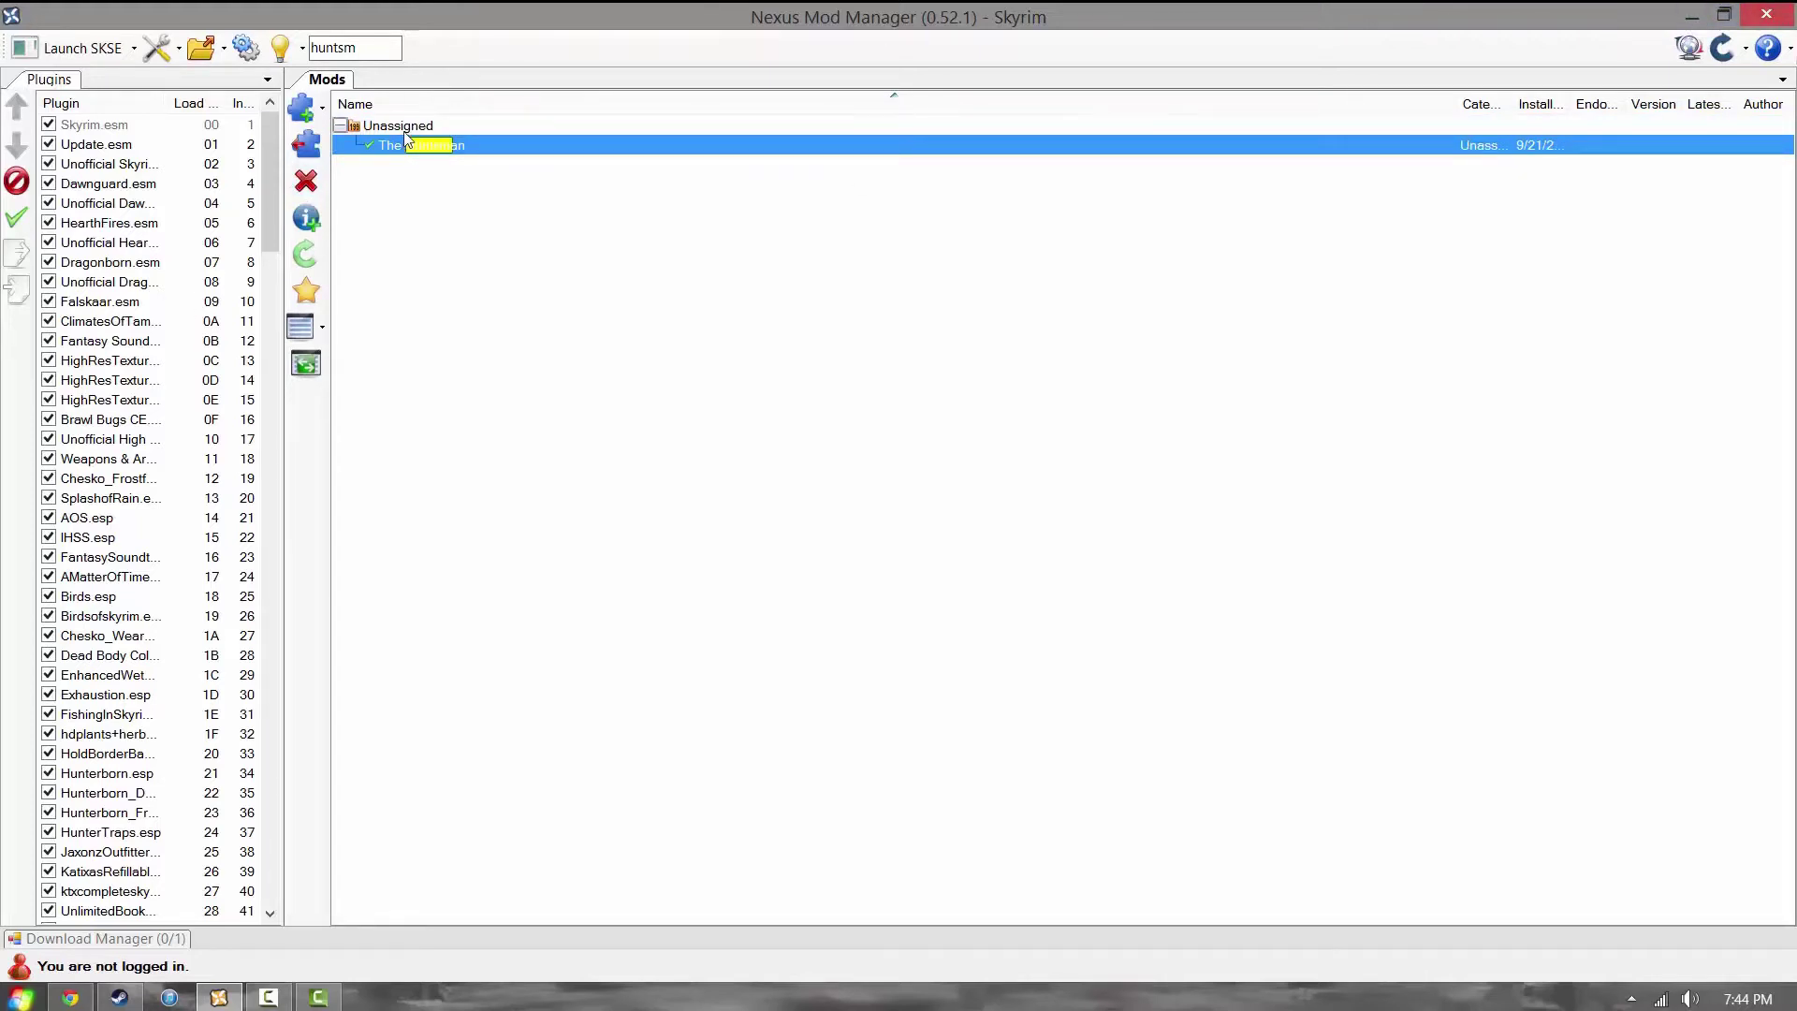
left_click(1693, 16)
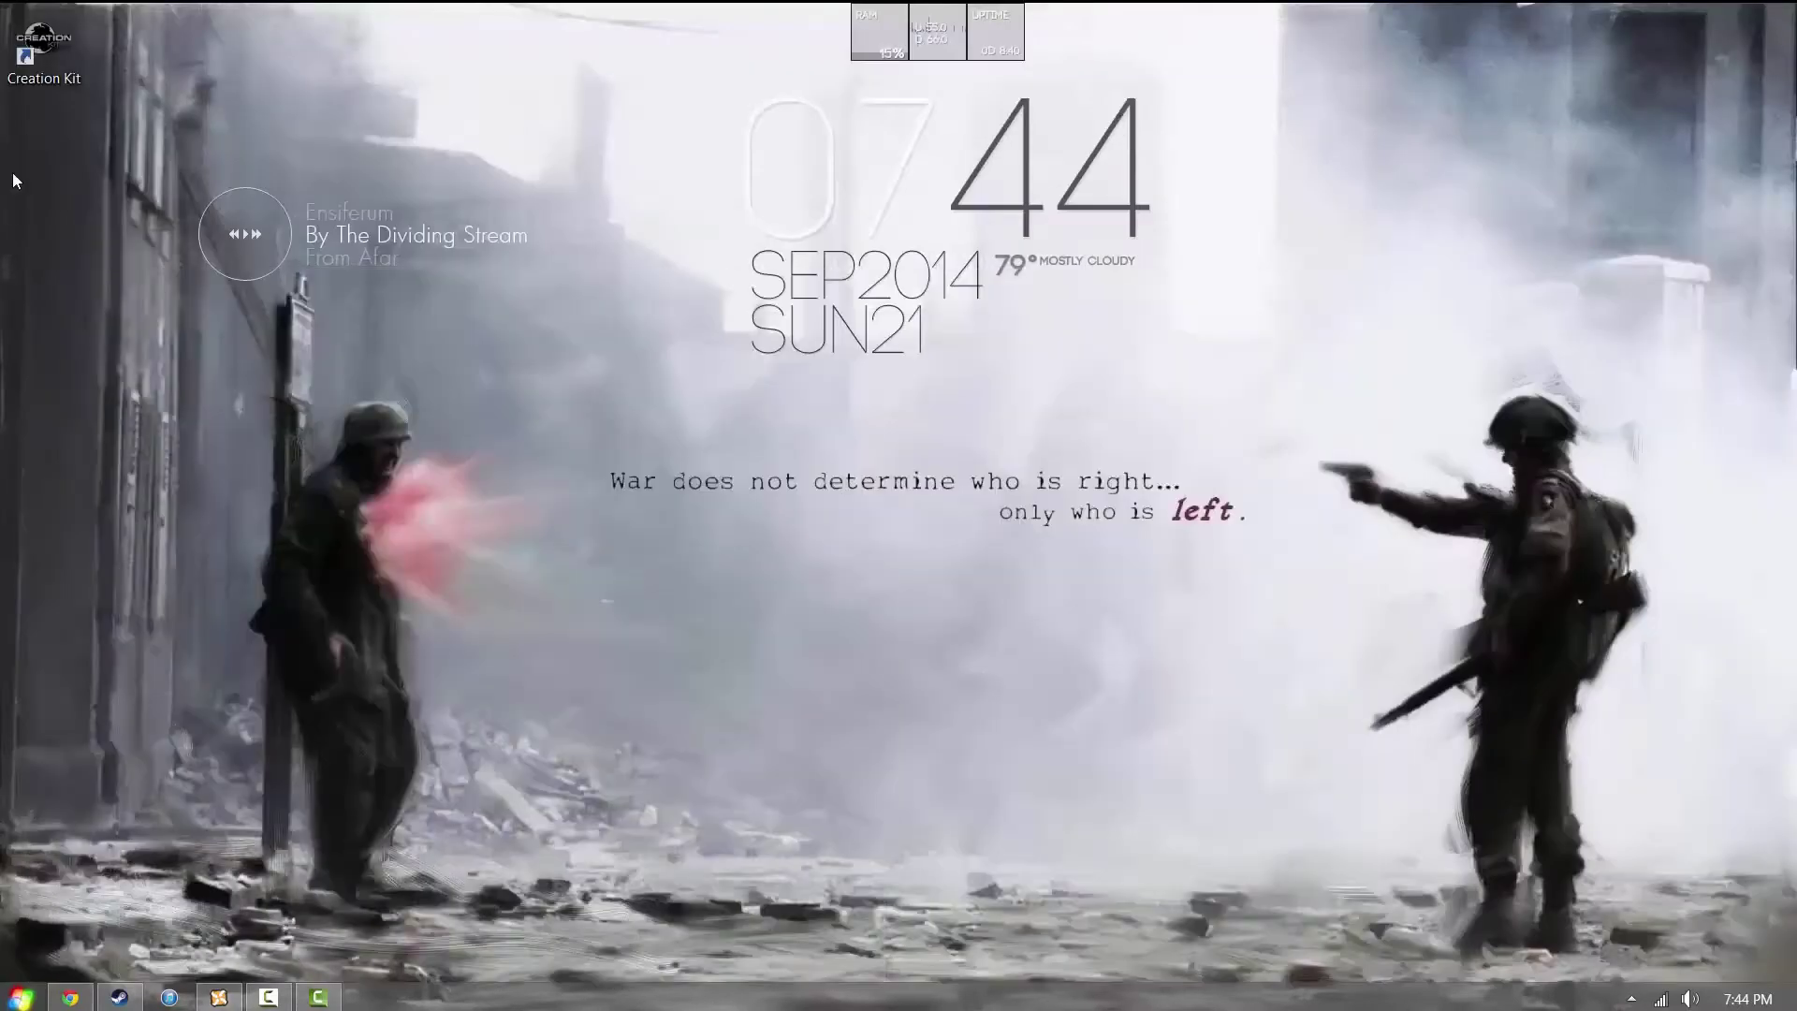
Launch the Creation Kit and load The Huntsman.esp as the active file
left_click(47, 46)
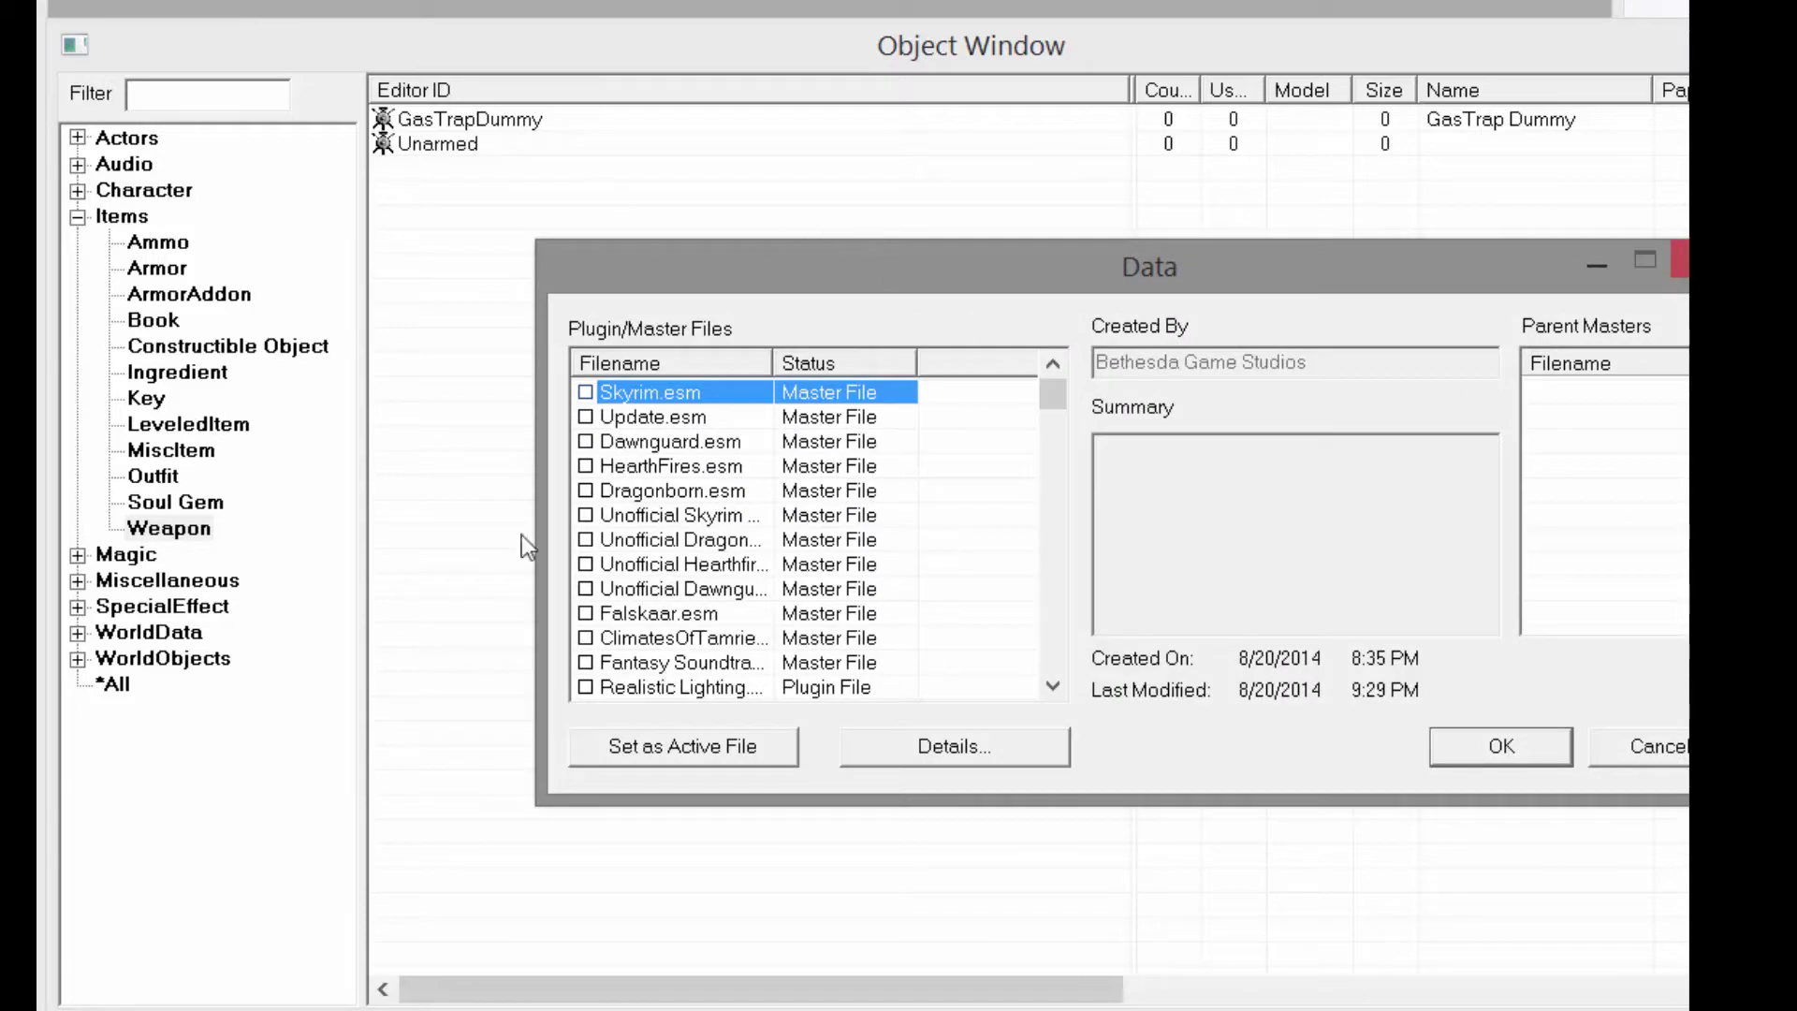
mouse_move(1053, 391)
left_mouse_down()
mouse_move(1027, 661)
mouse_move(1000, 409)
mouse_move(1020, 389)
left_mouse_up()
left_click_drag(1056, 763, 1065, 676)
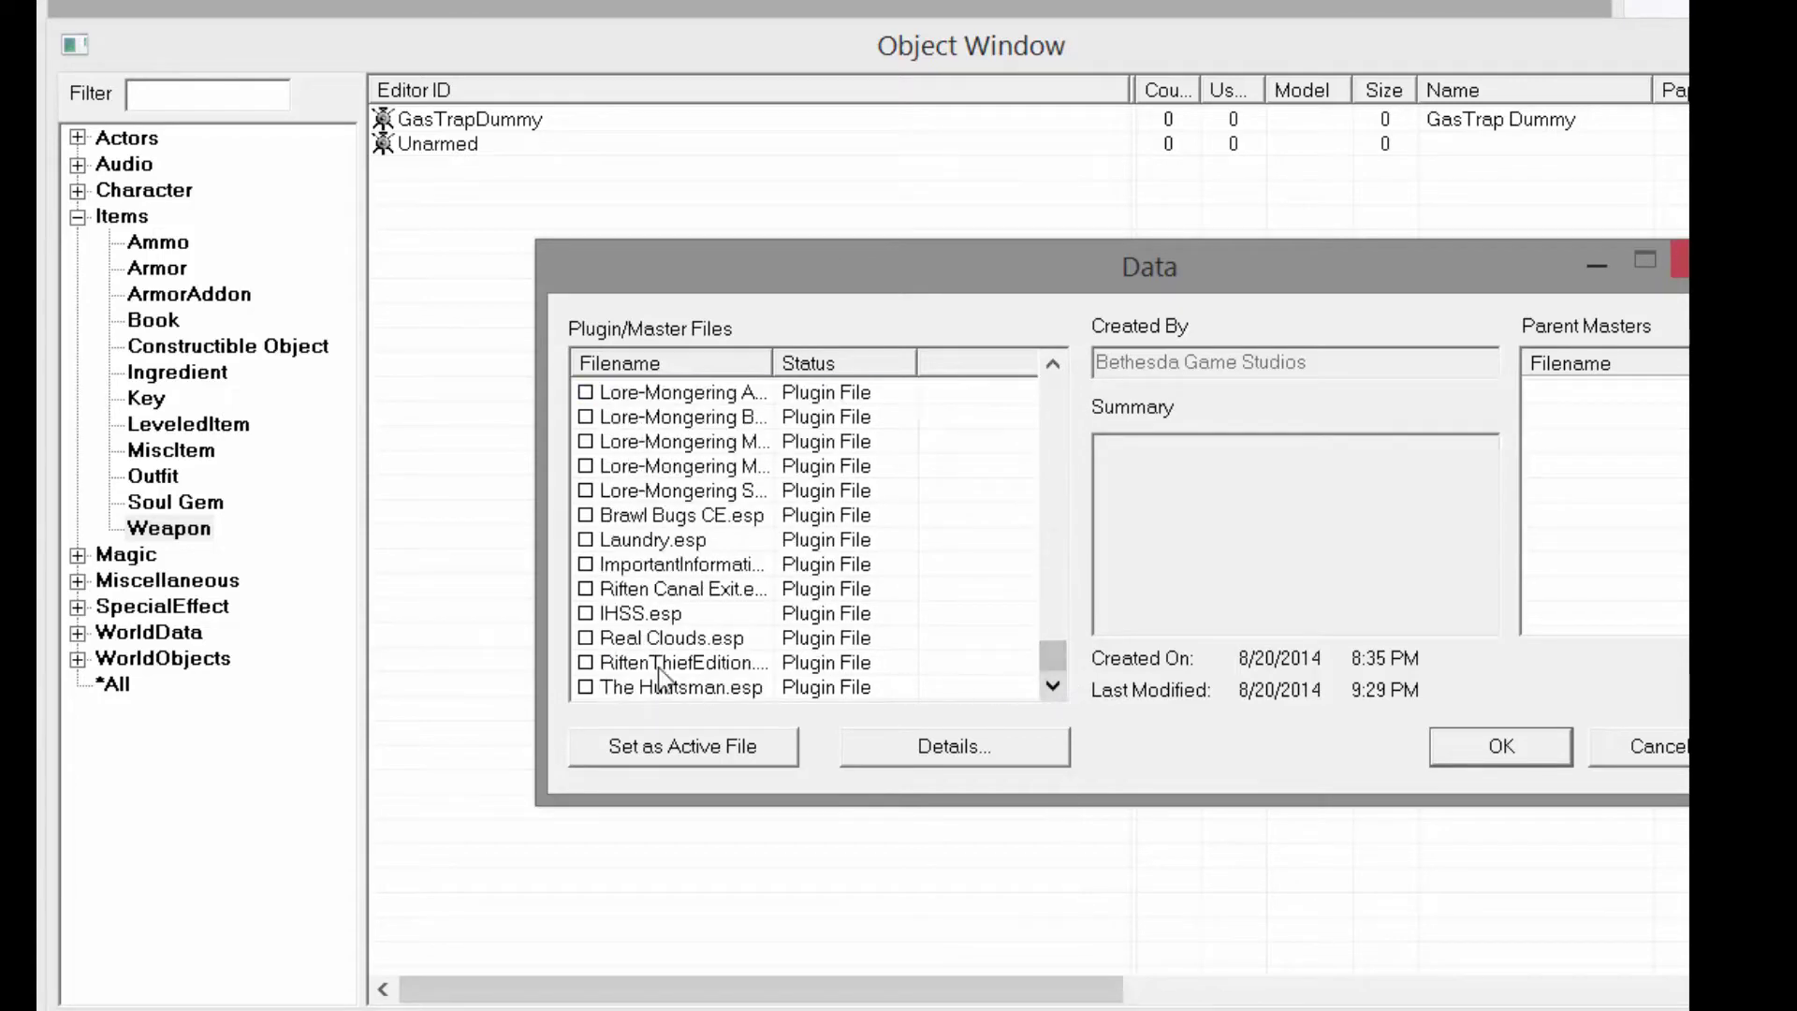
left_click(646, 688)
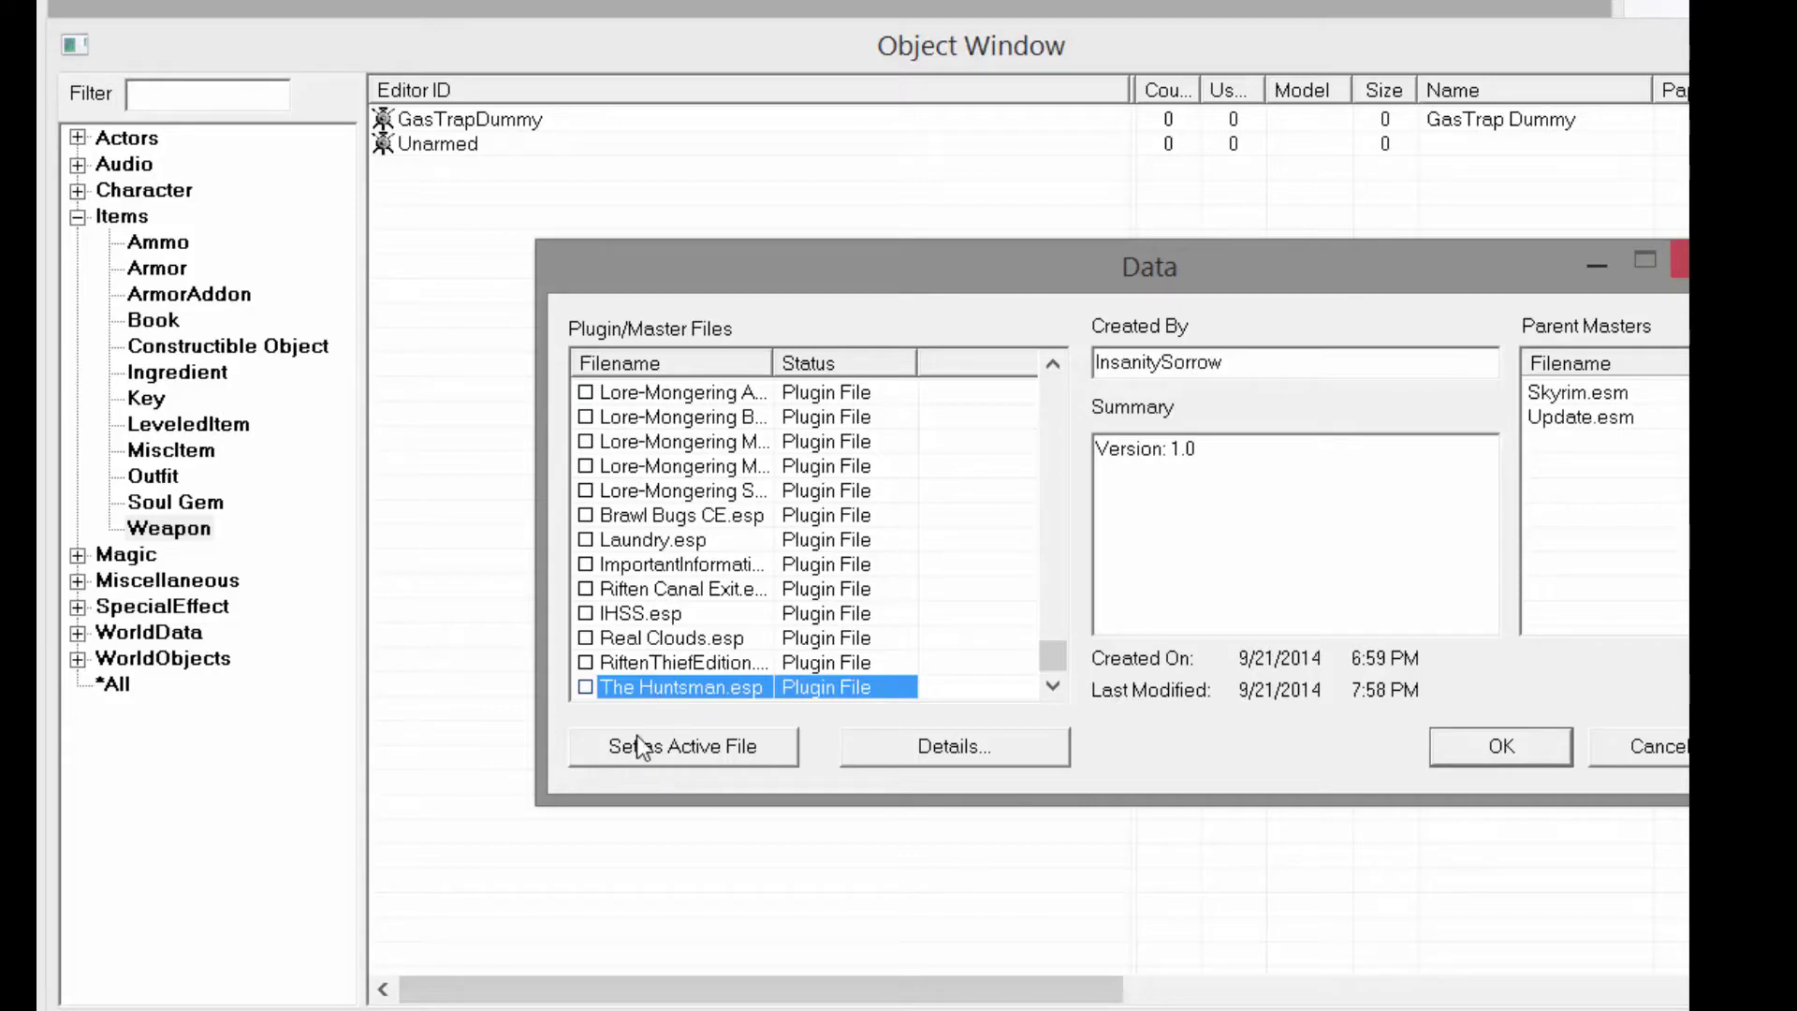
double_click(663, 685)
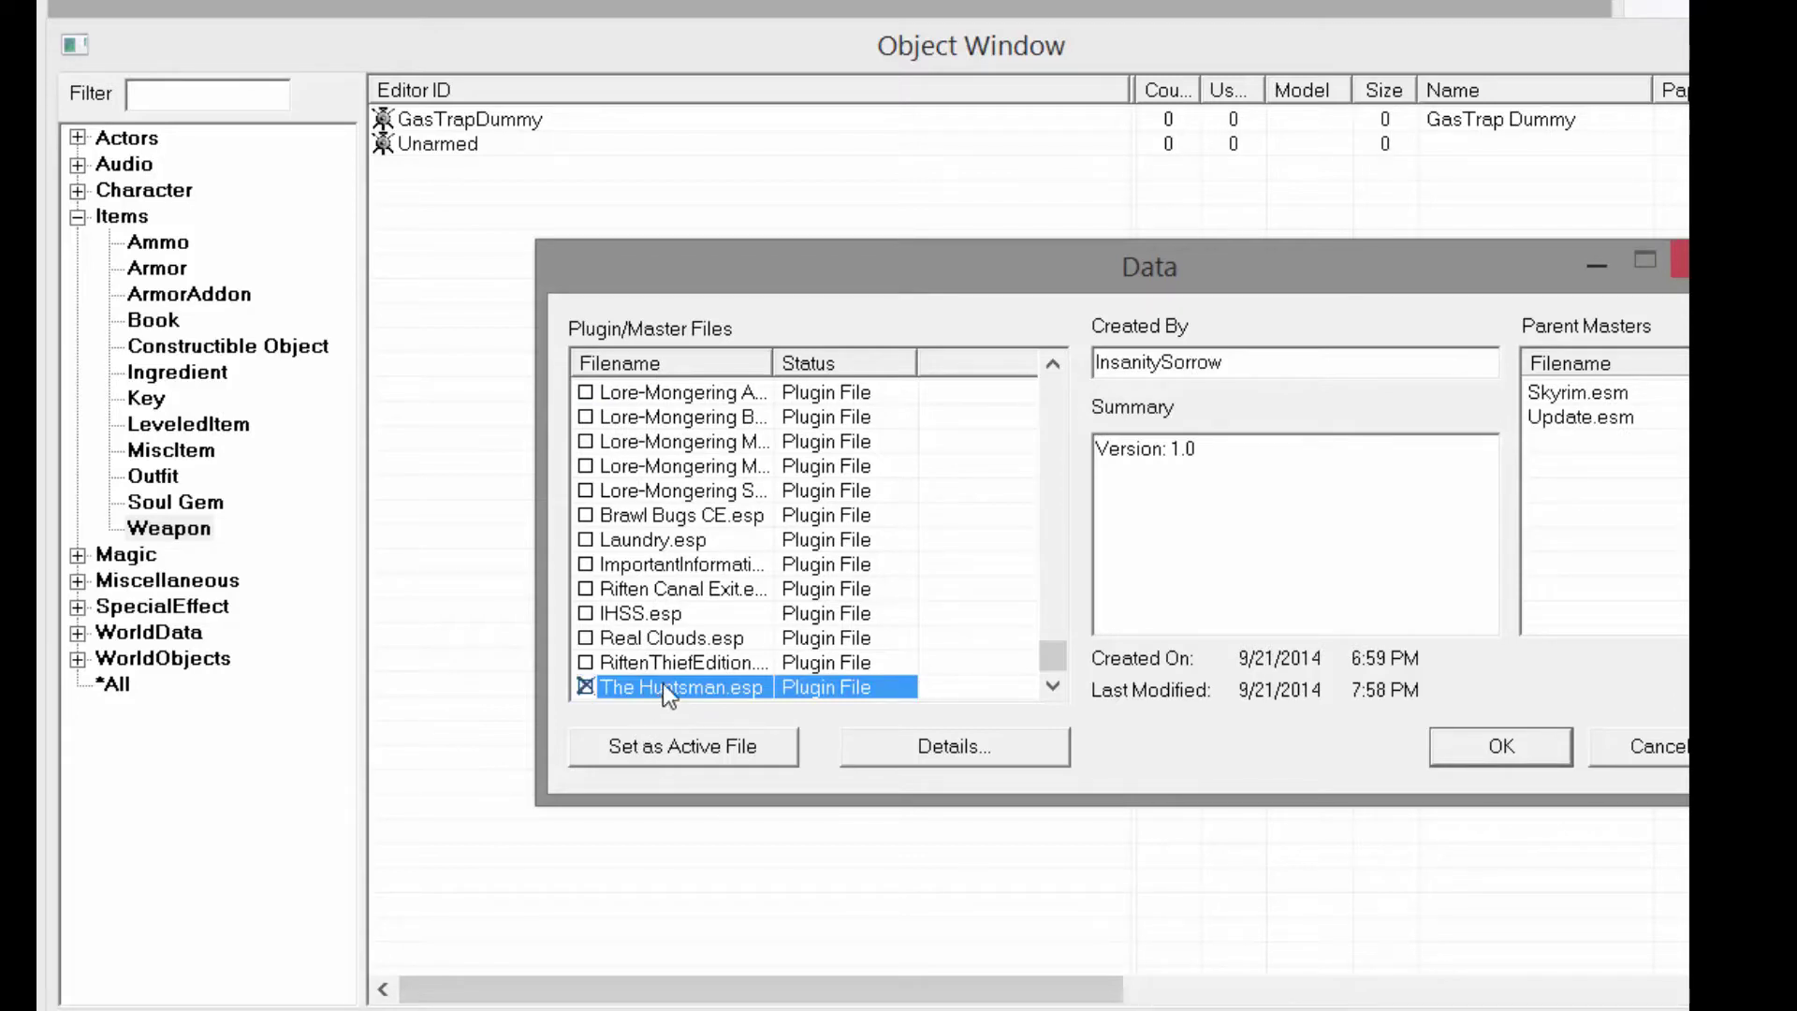
left_click(706, 749)
left_click(731, 691)
left_click(1503, 762)
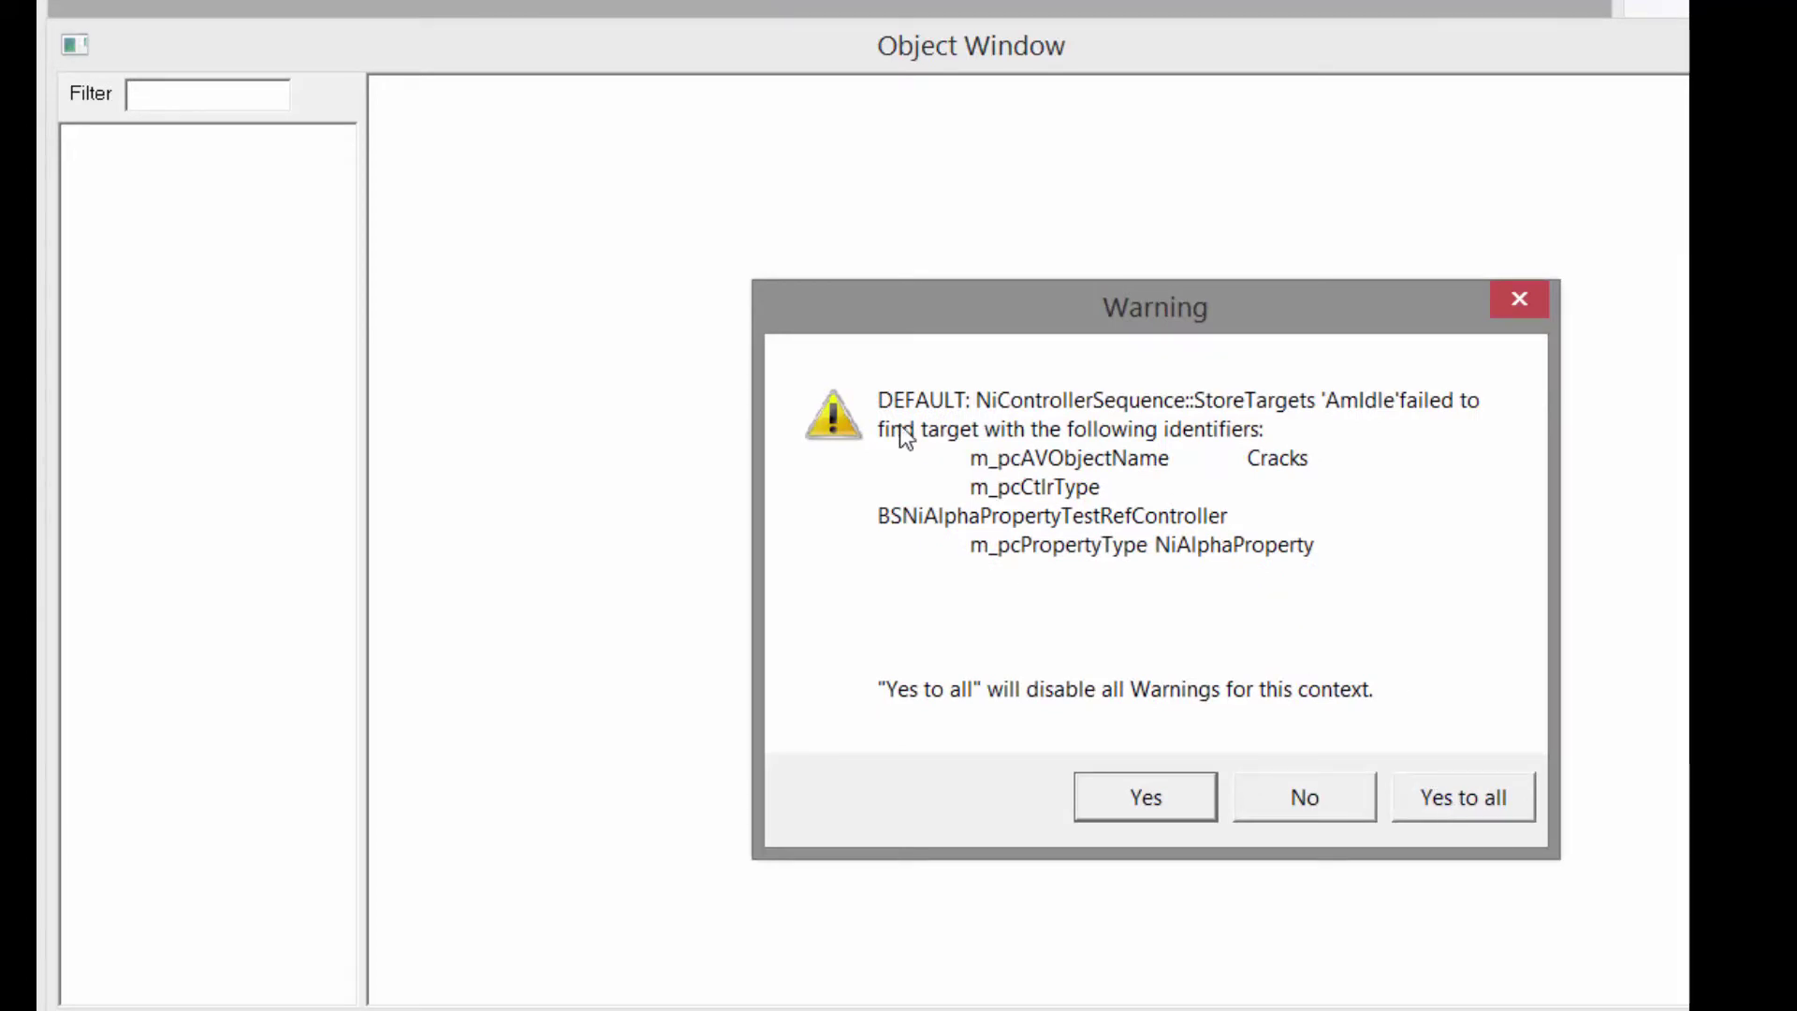
Accept the plugin loading warnings with Yes to all
left_click(1445, 801)
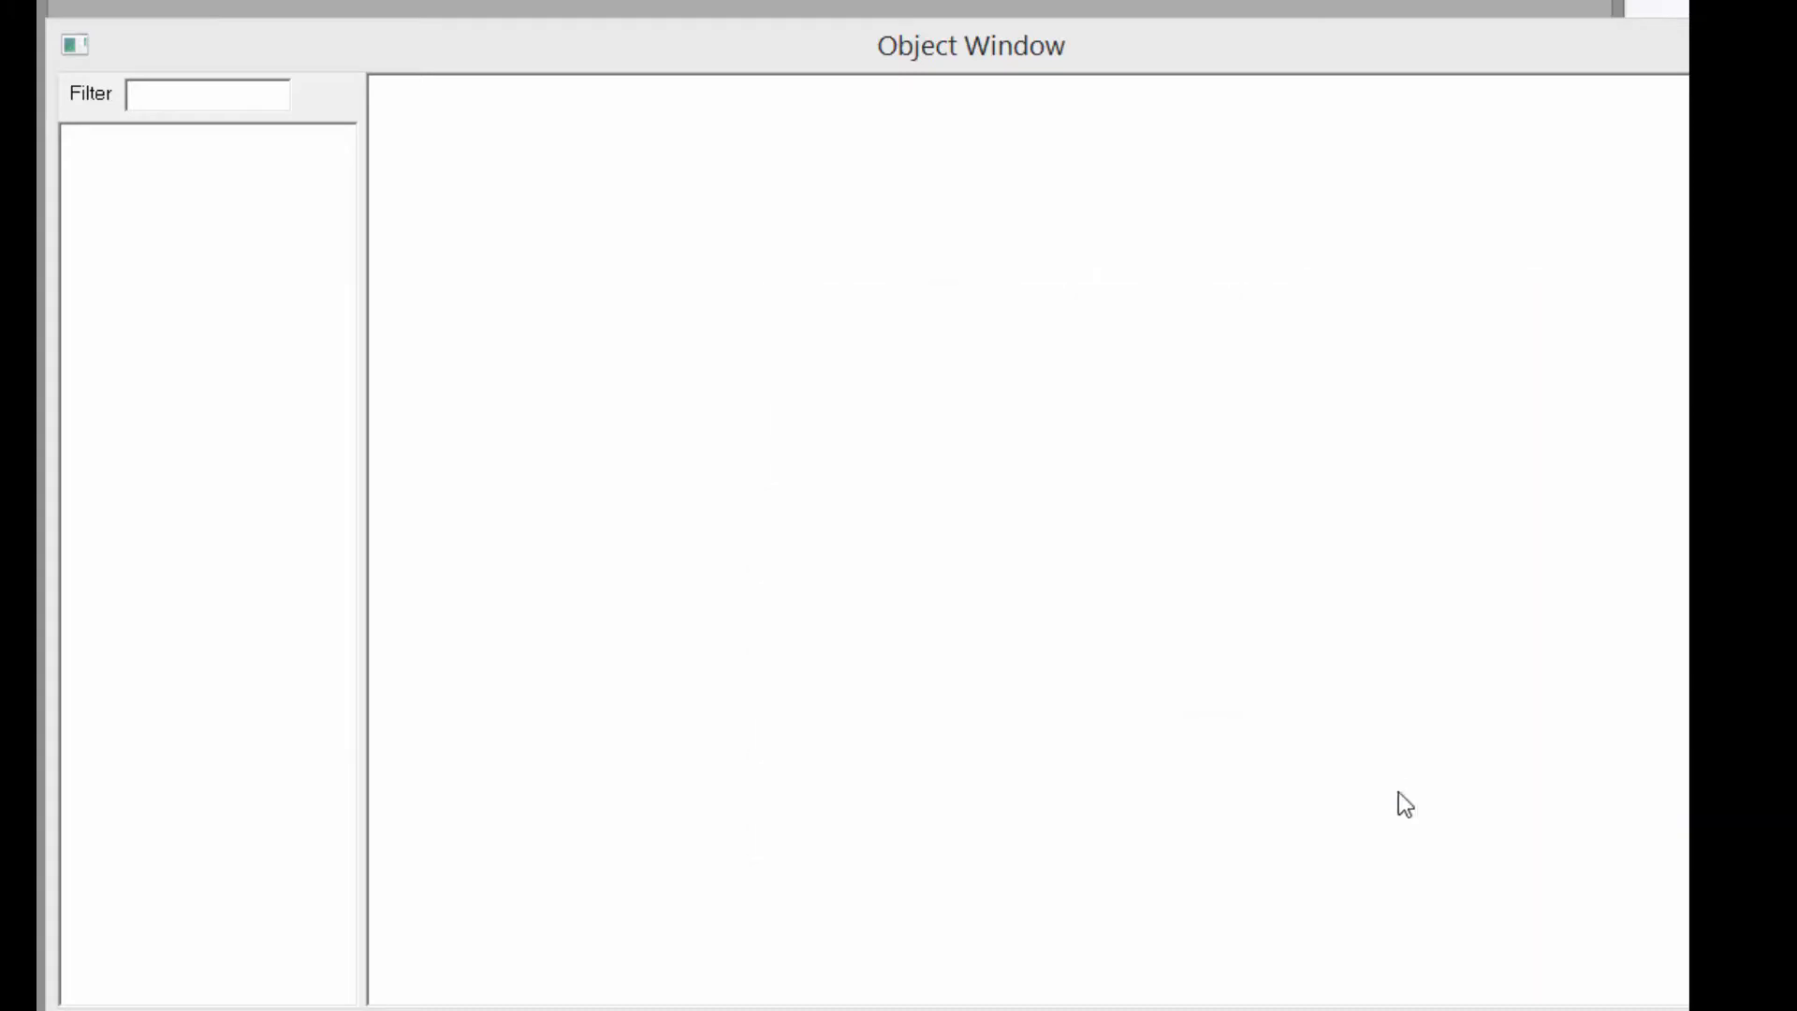
left_click(1465, 743)
left_click(1446, 721)
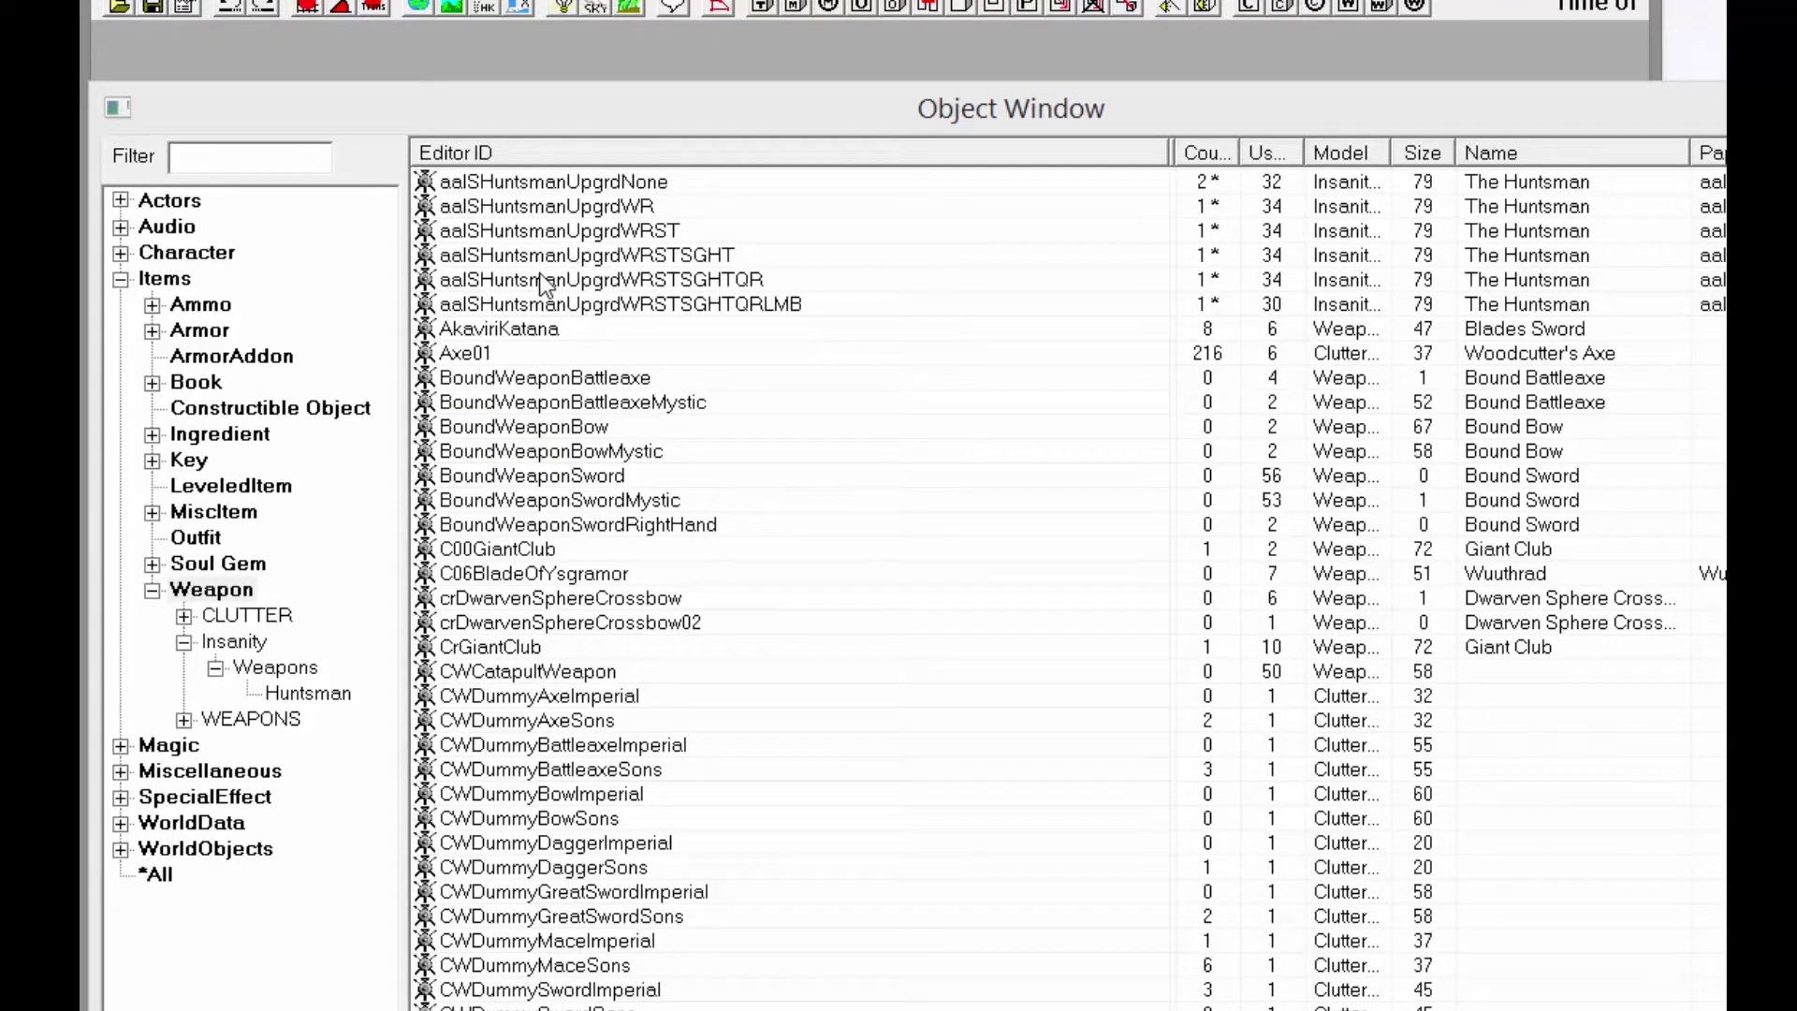
Collapse and re-expand the Items category in the object tree and list all objects under Weapon
left_click(152, 589)
left_click(122, 279)
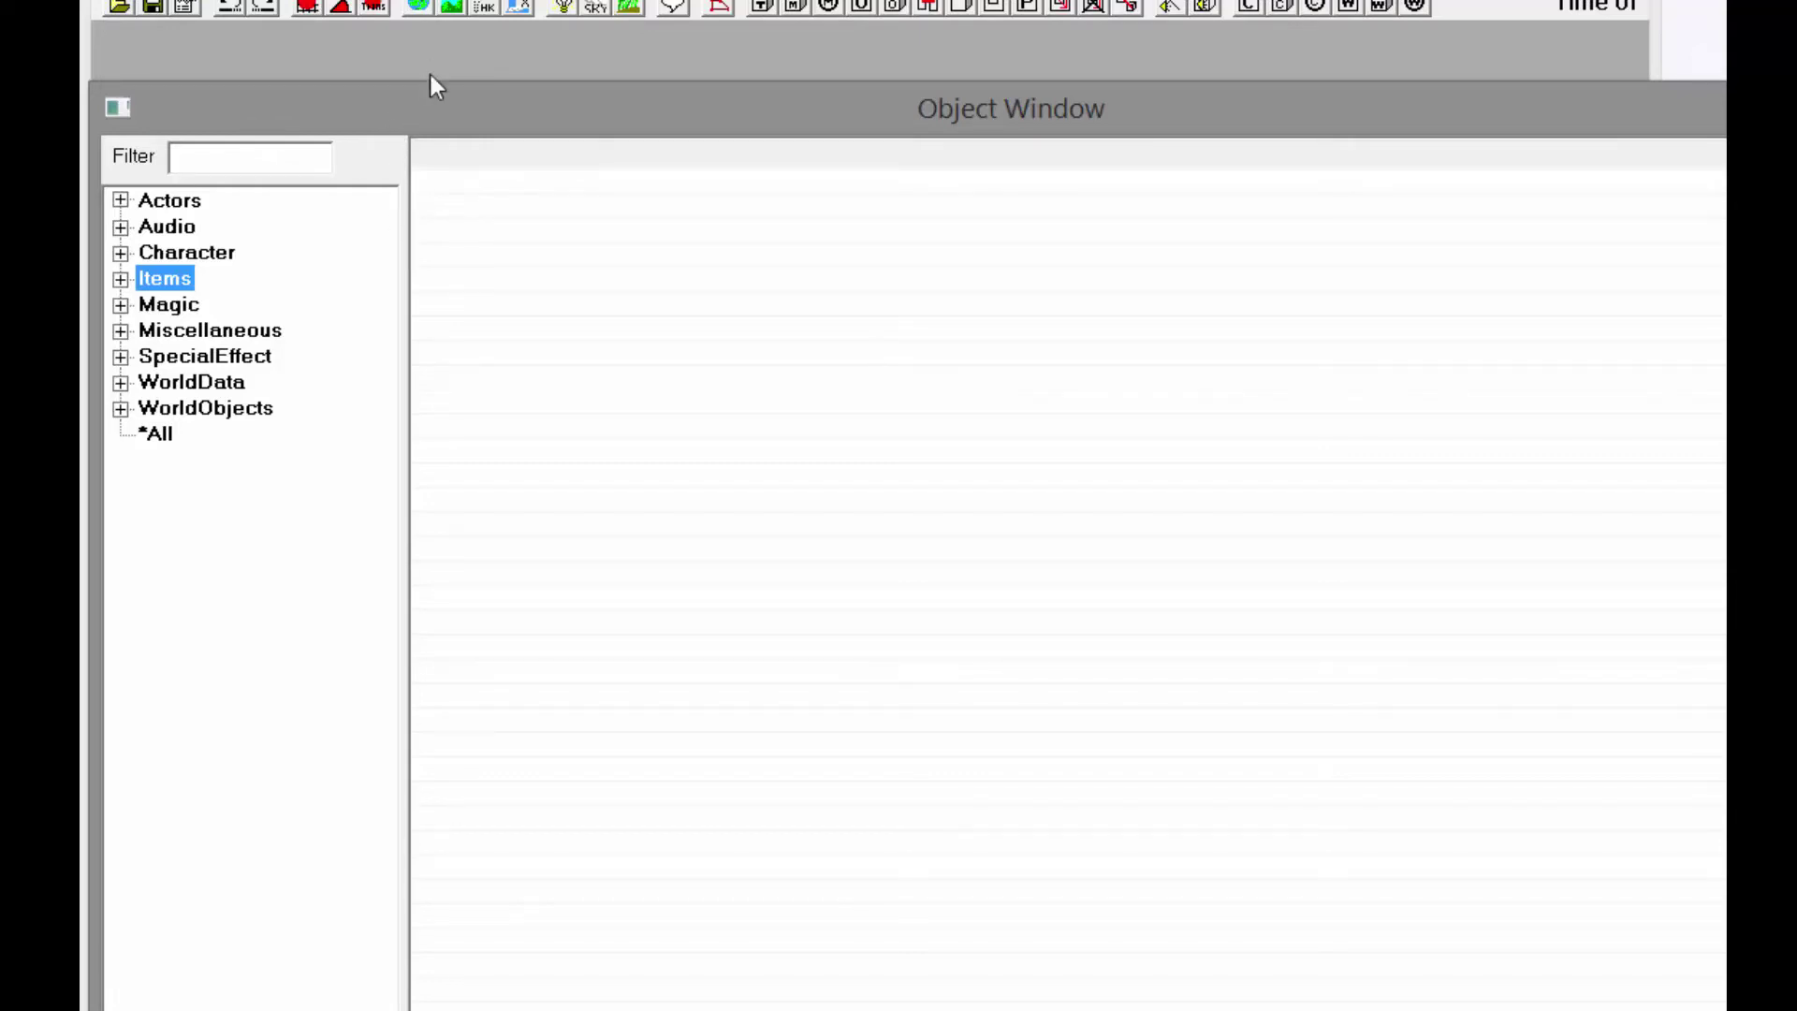
left_click(122, 280)
left_click(153, 590)
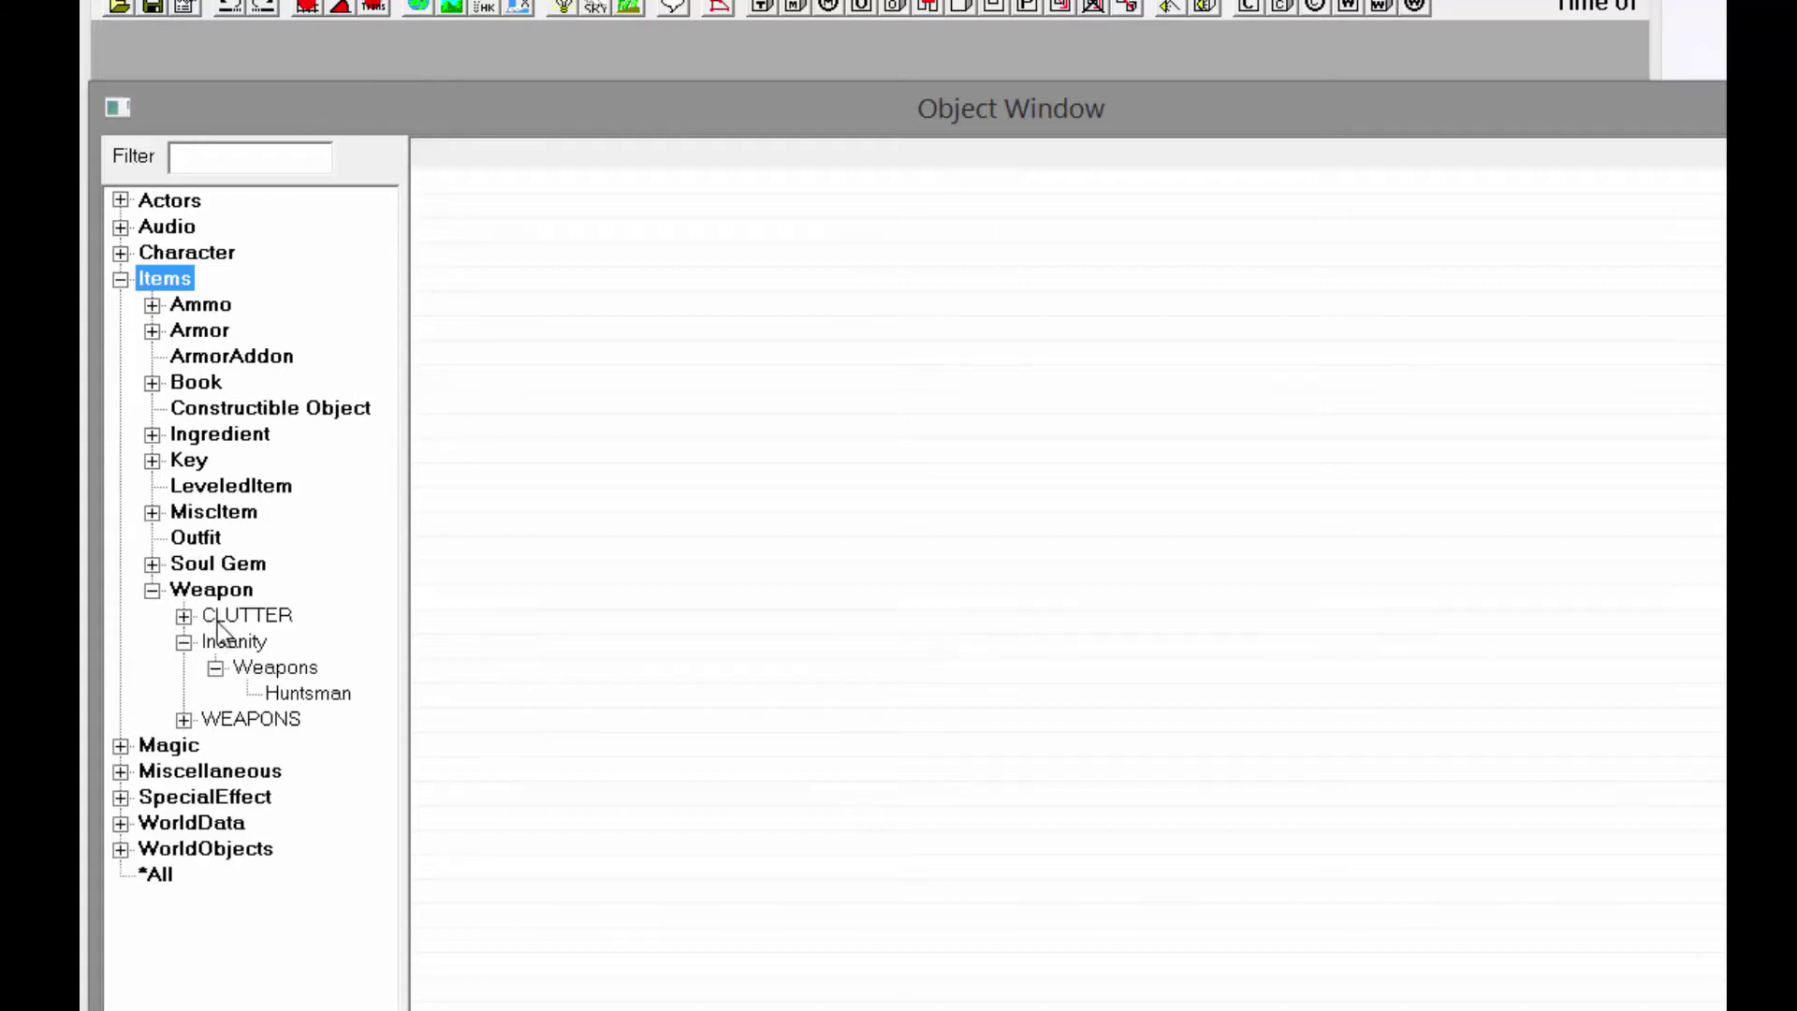
left_click(221, 588)
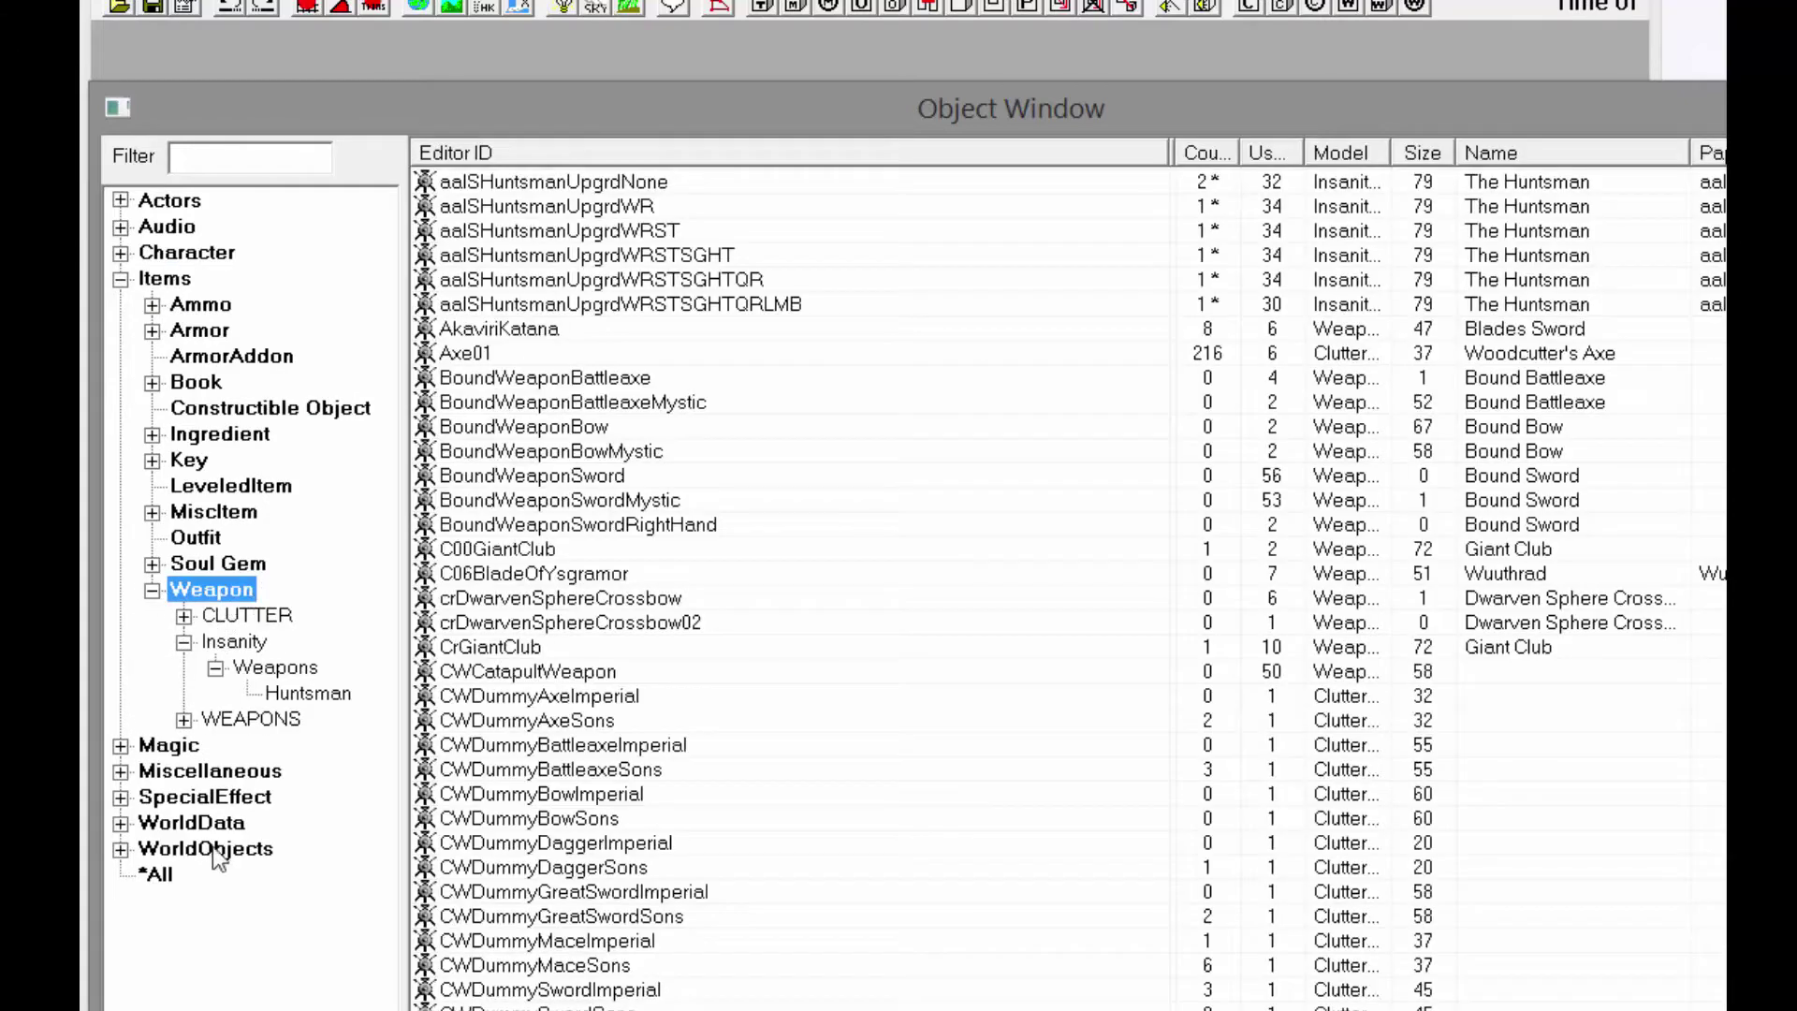
Examine the CLUTTER and WEAPONS subcategories under Weapon, including the weapon list and its subfolders
left_click(183, 642)
left_click(225, 615)
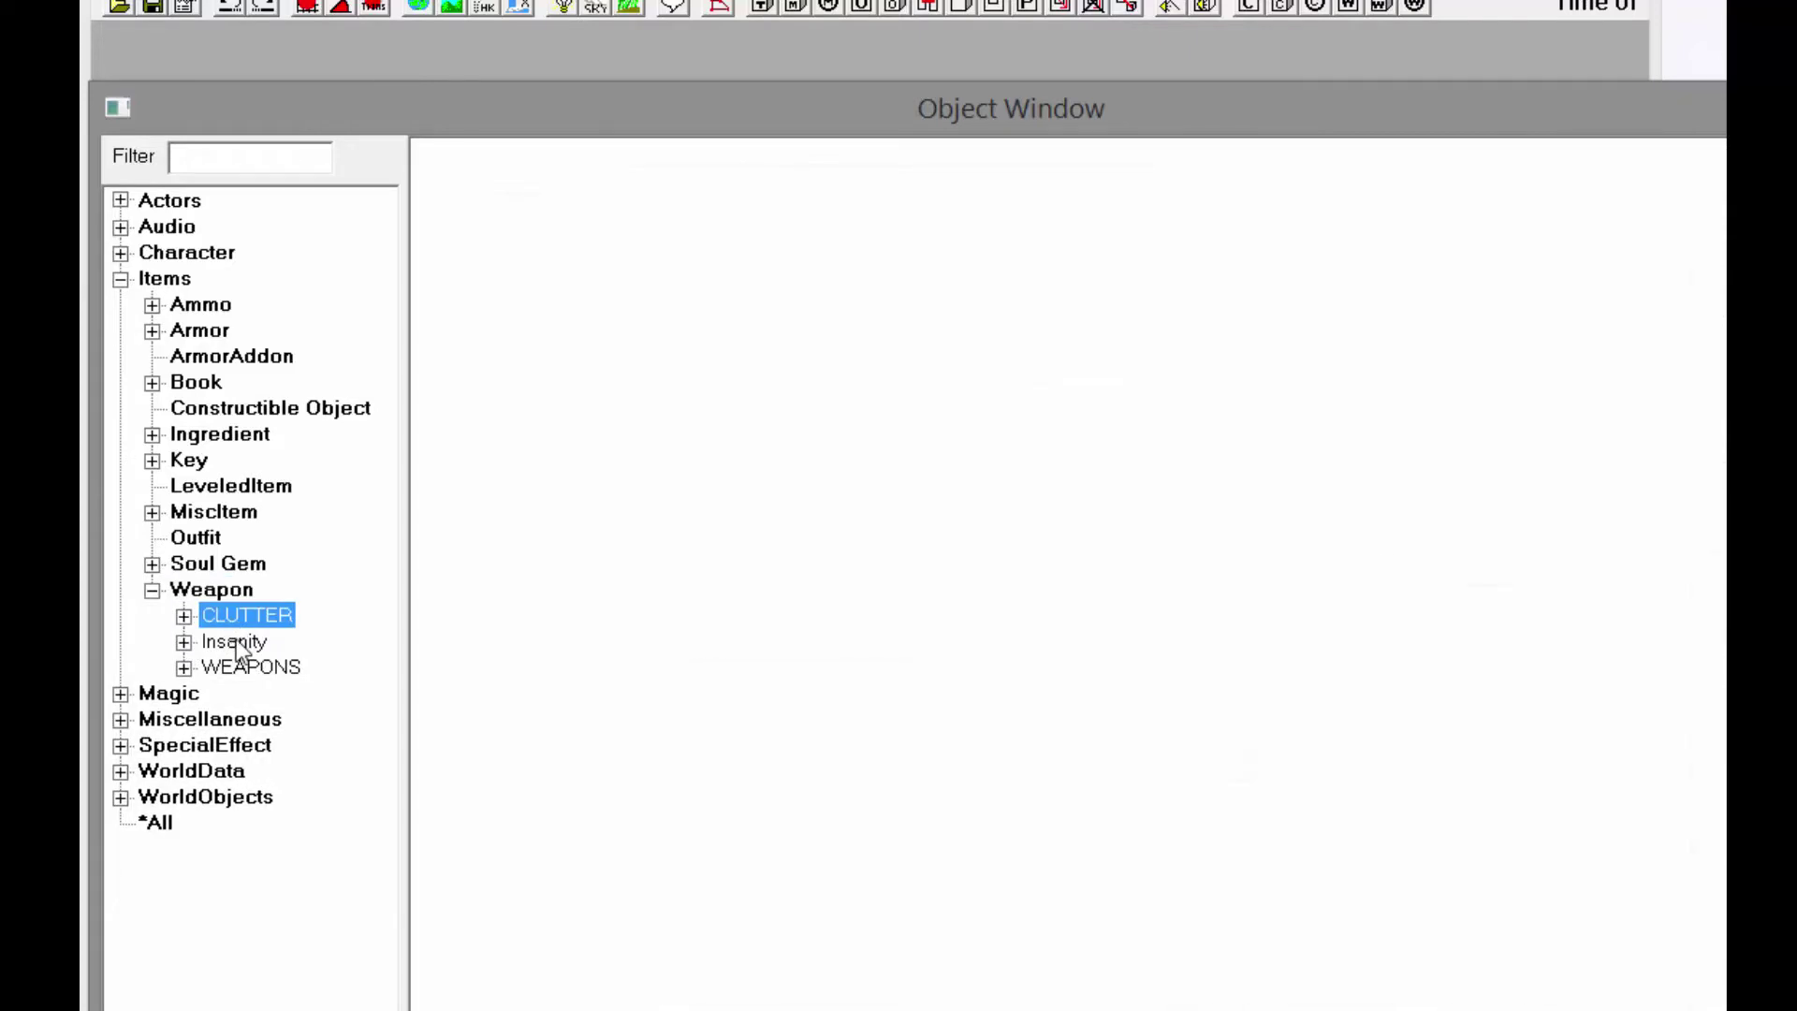
left_click(247, 666)
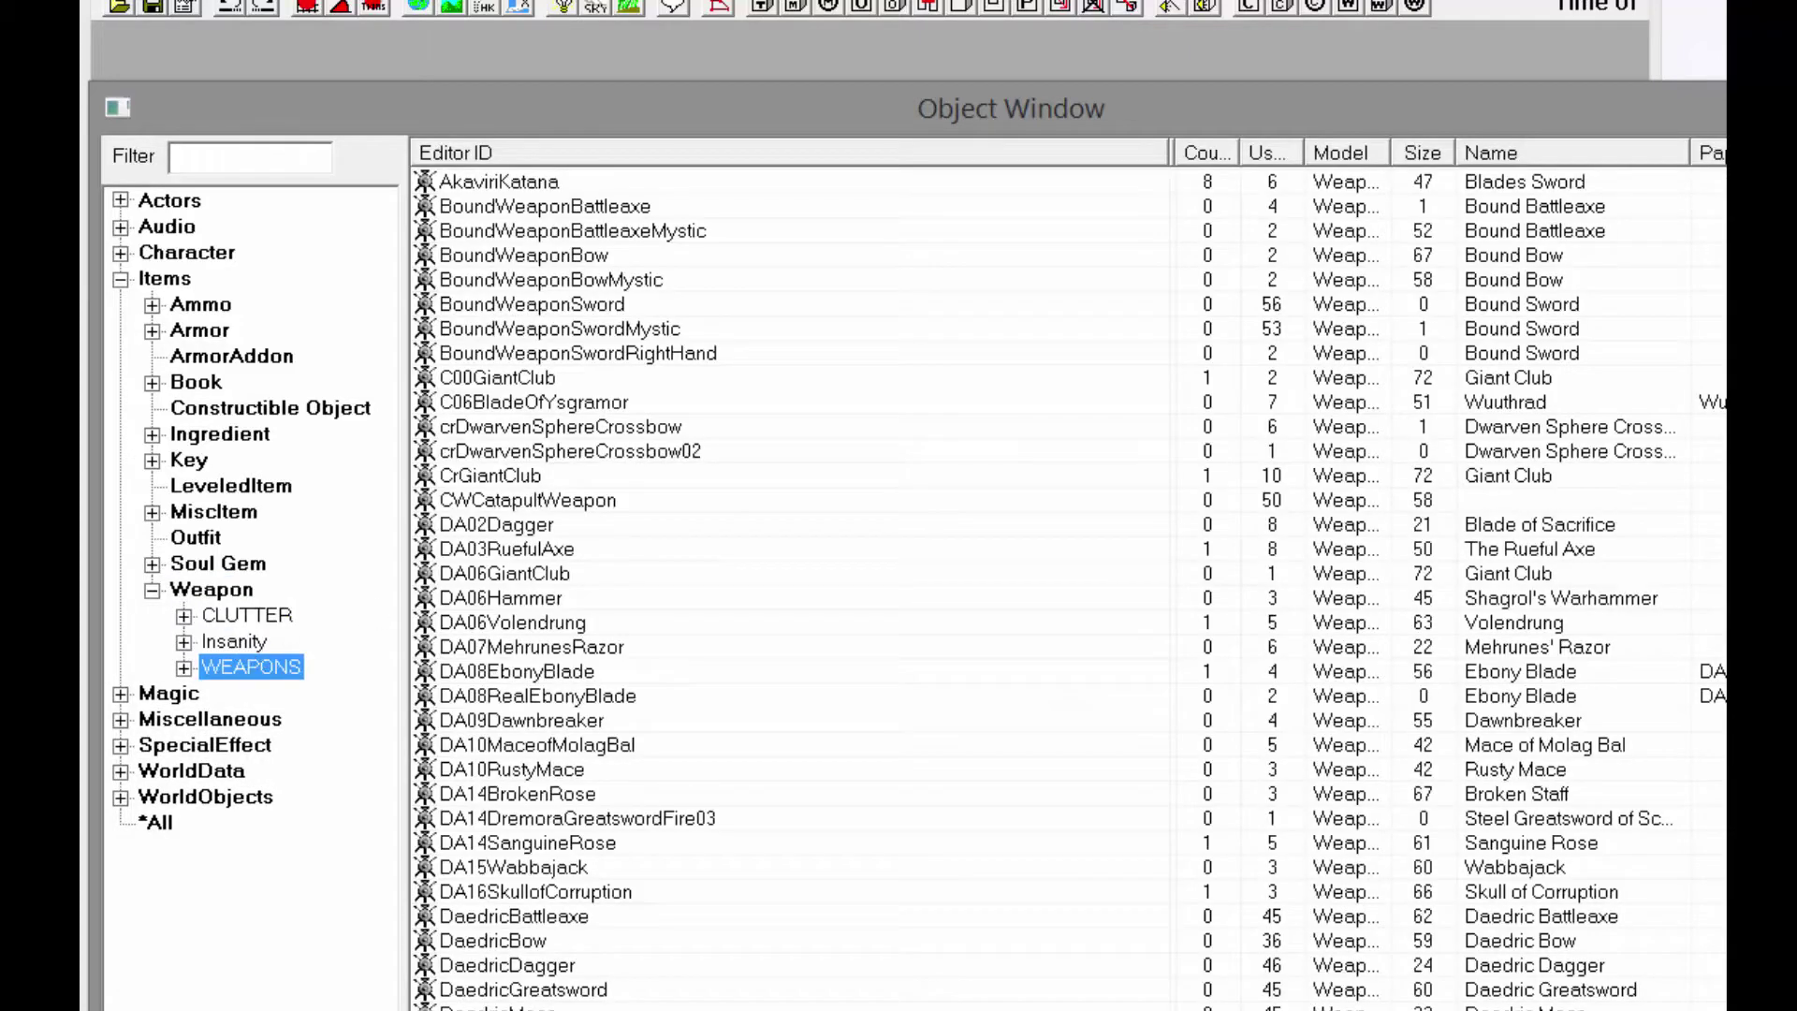
scroll(1067, 590, "down", 20)
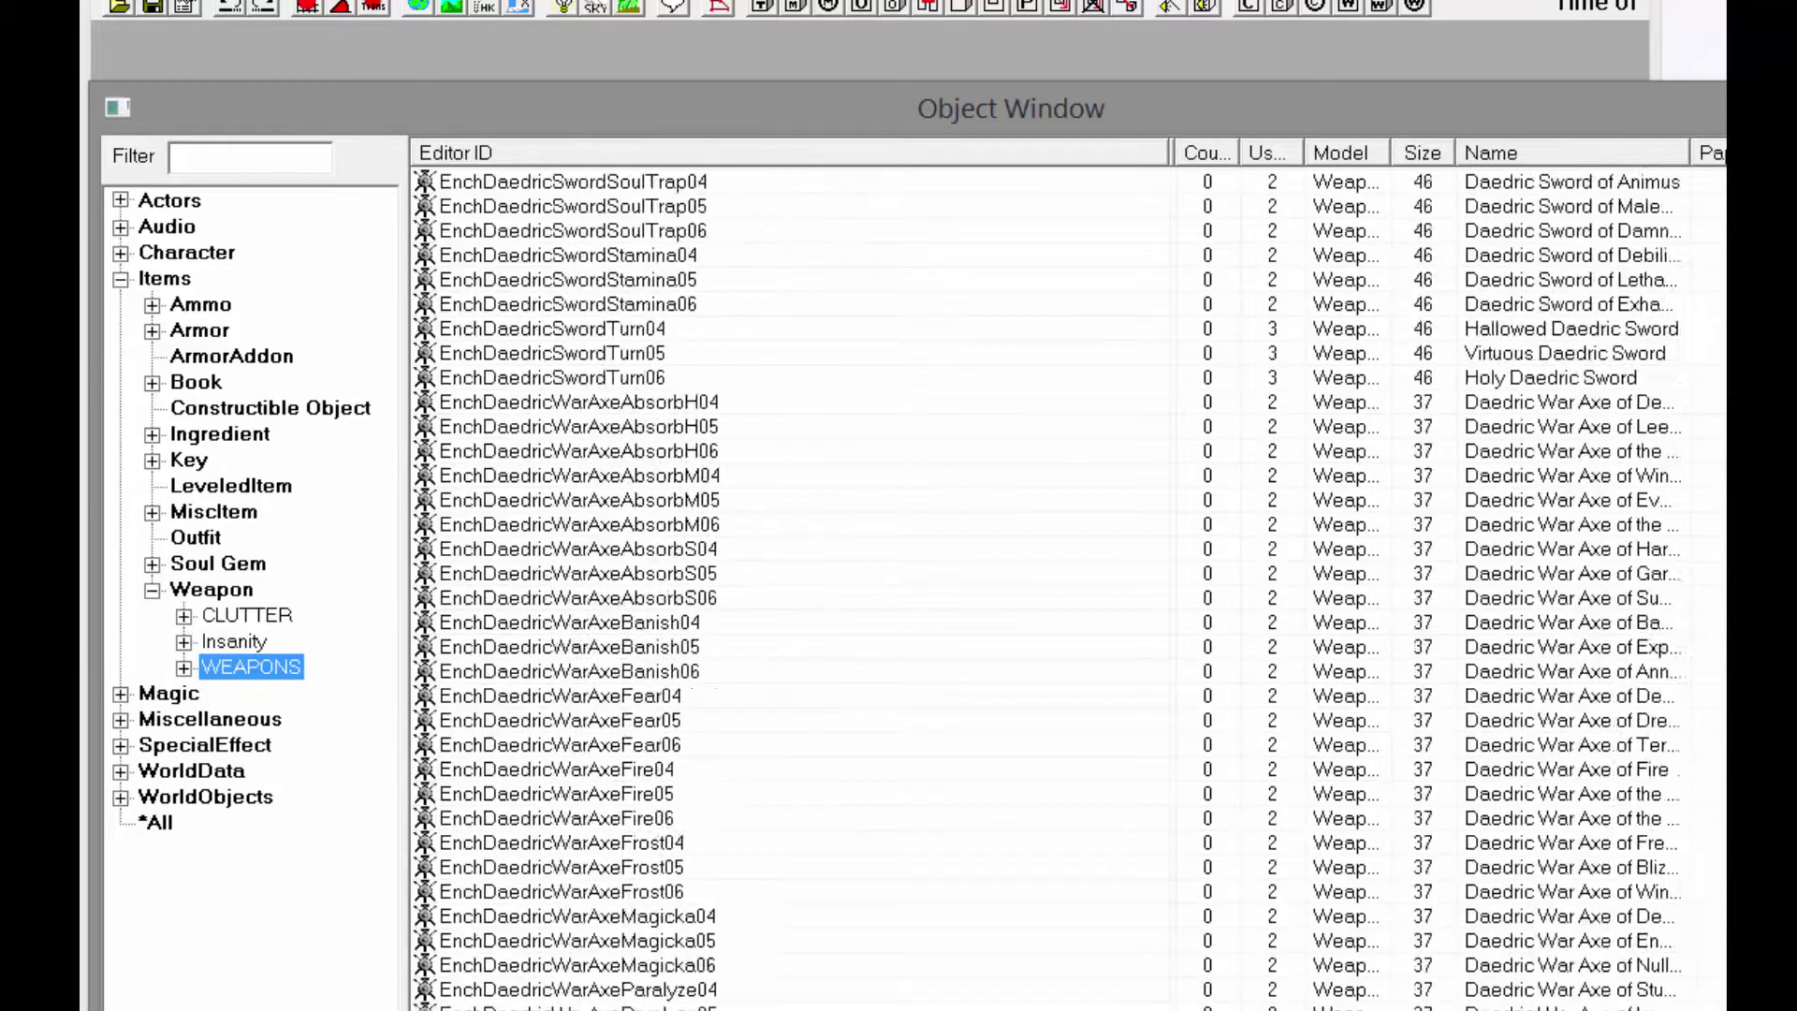
scroll(1067, 589, "up", 20)
scroll(1239, 244, "up", 9)
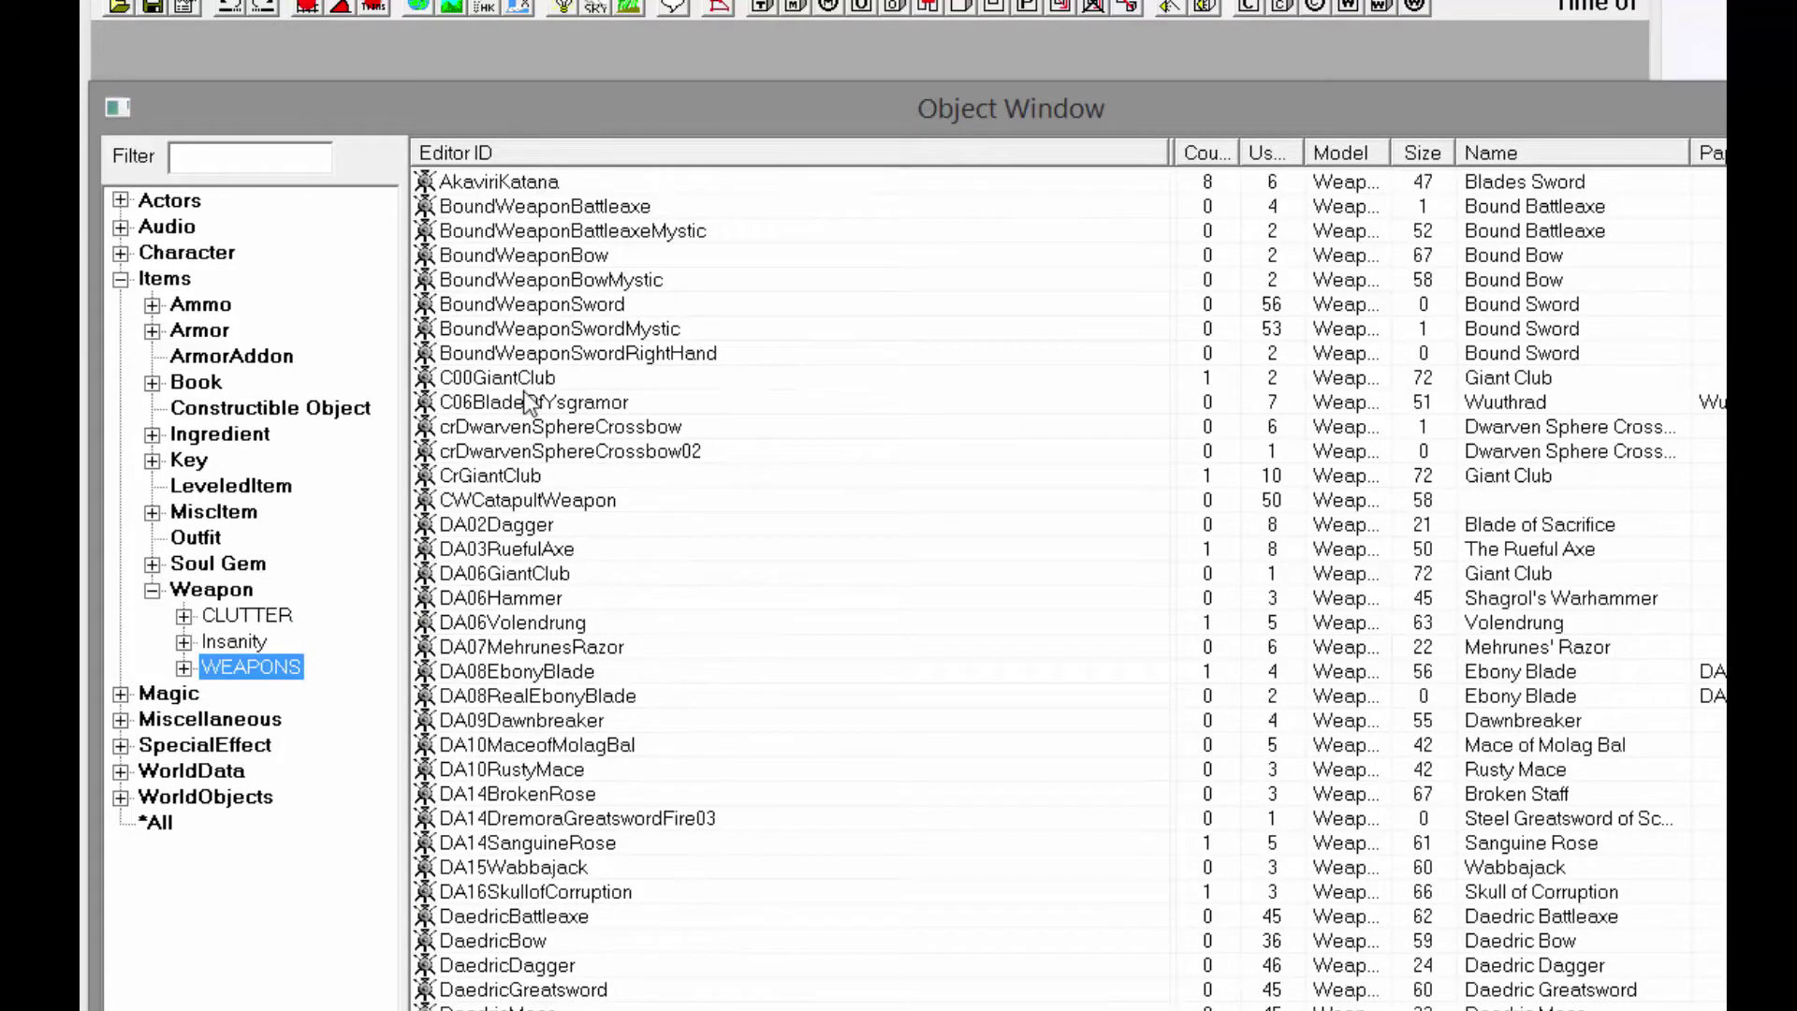
left_click(183, 668)
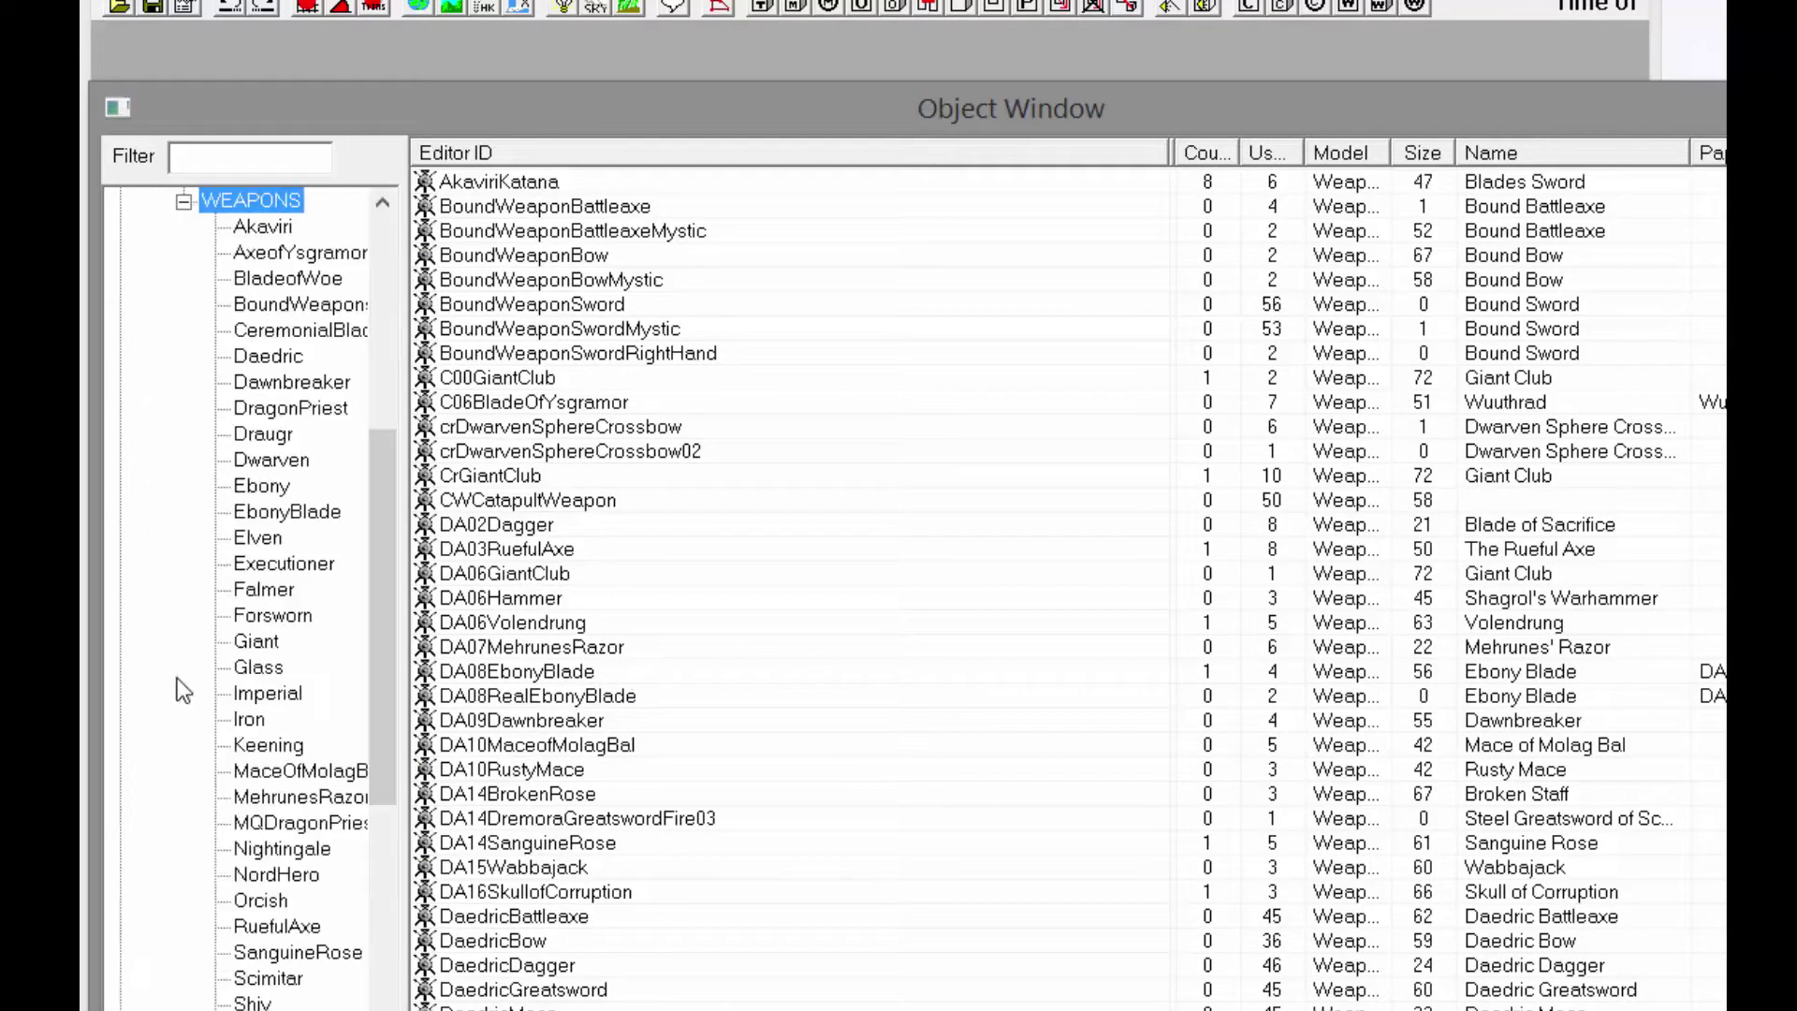
left_click_drag(384, 516, 281, 426)
left_click(183, 382)
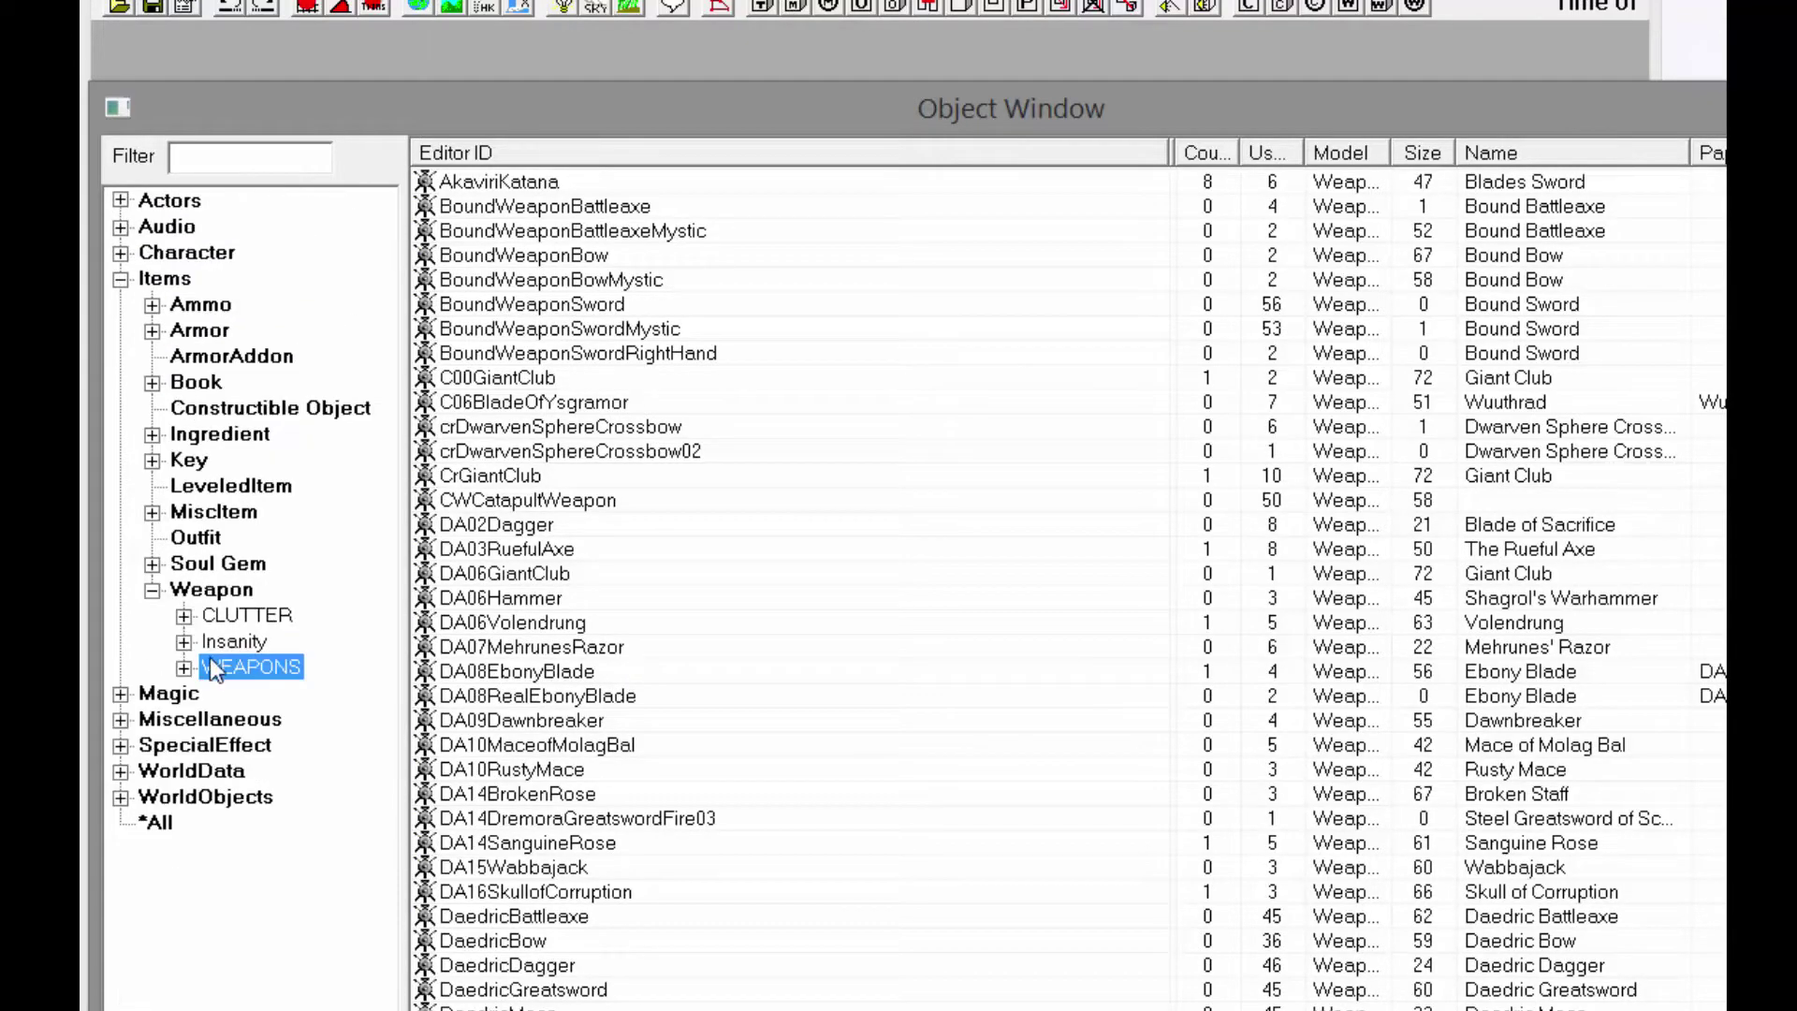
Open the aaISHuntsmanUpgrdWRST weapon from the Insanity > Weapons > Huntsman category for editing
left_click(183, 642)
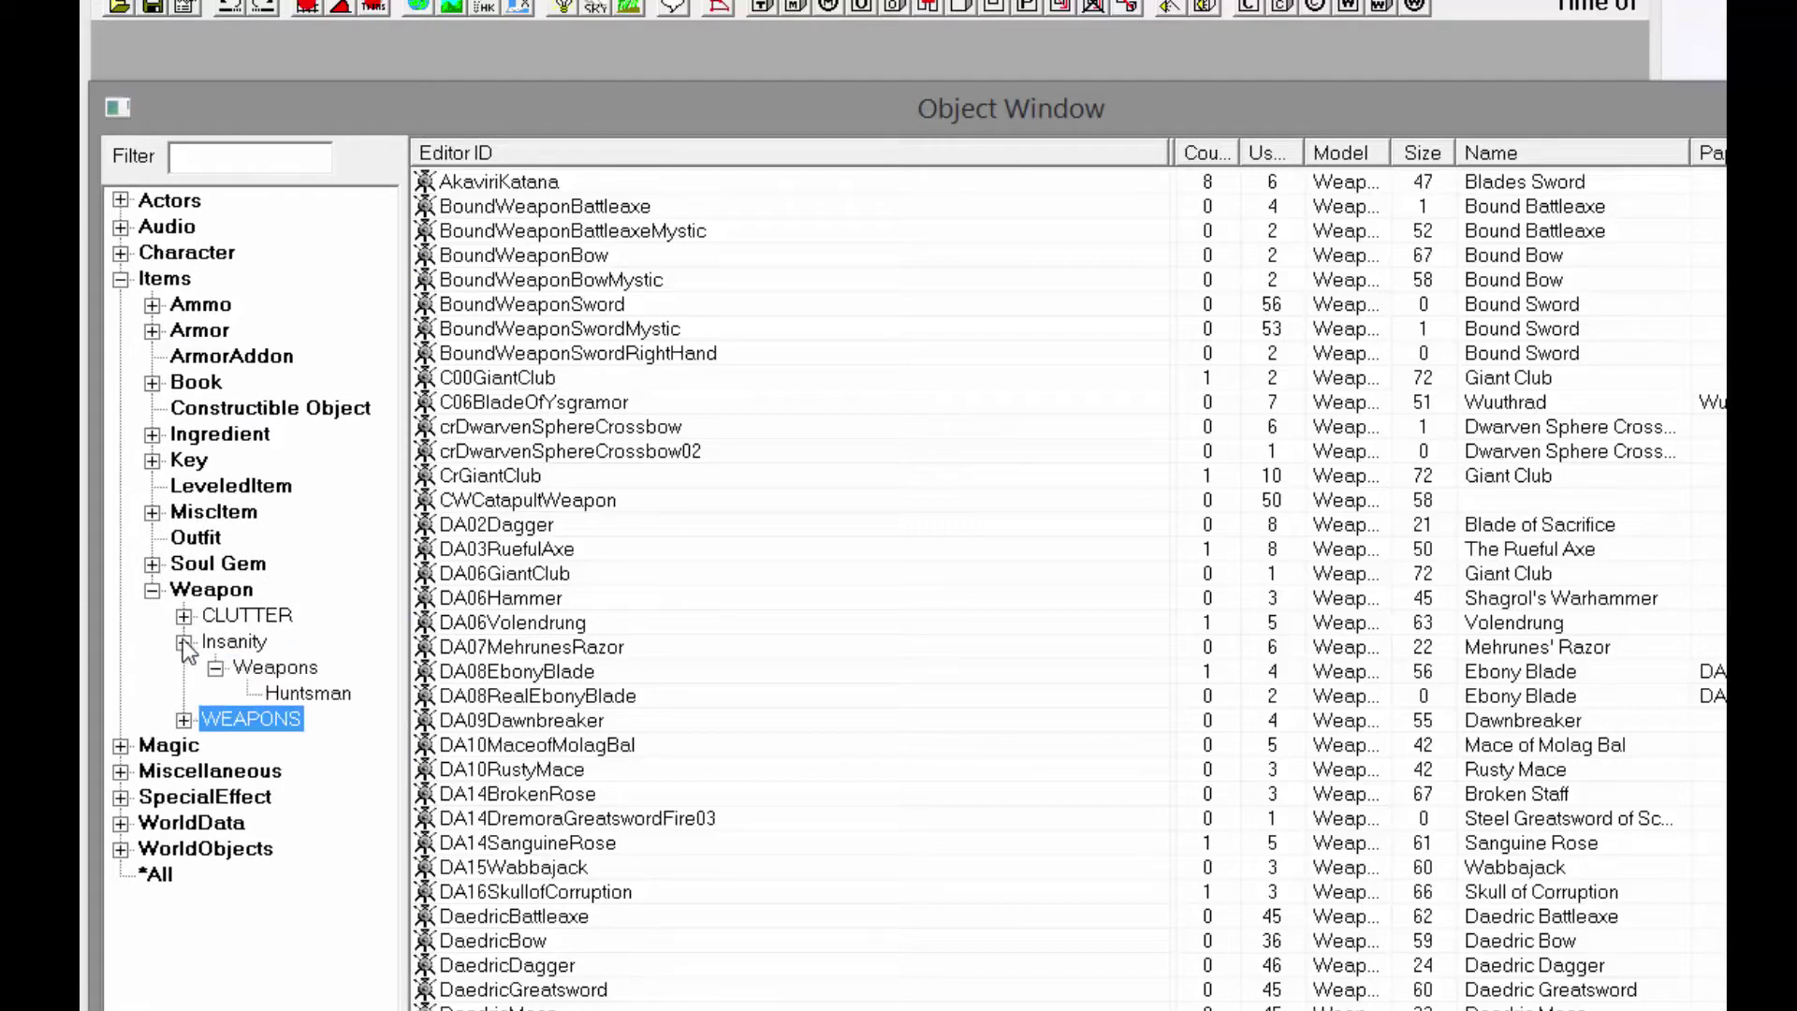
left_click(318, 696)
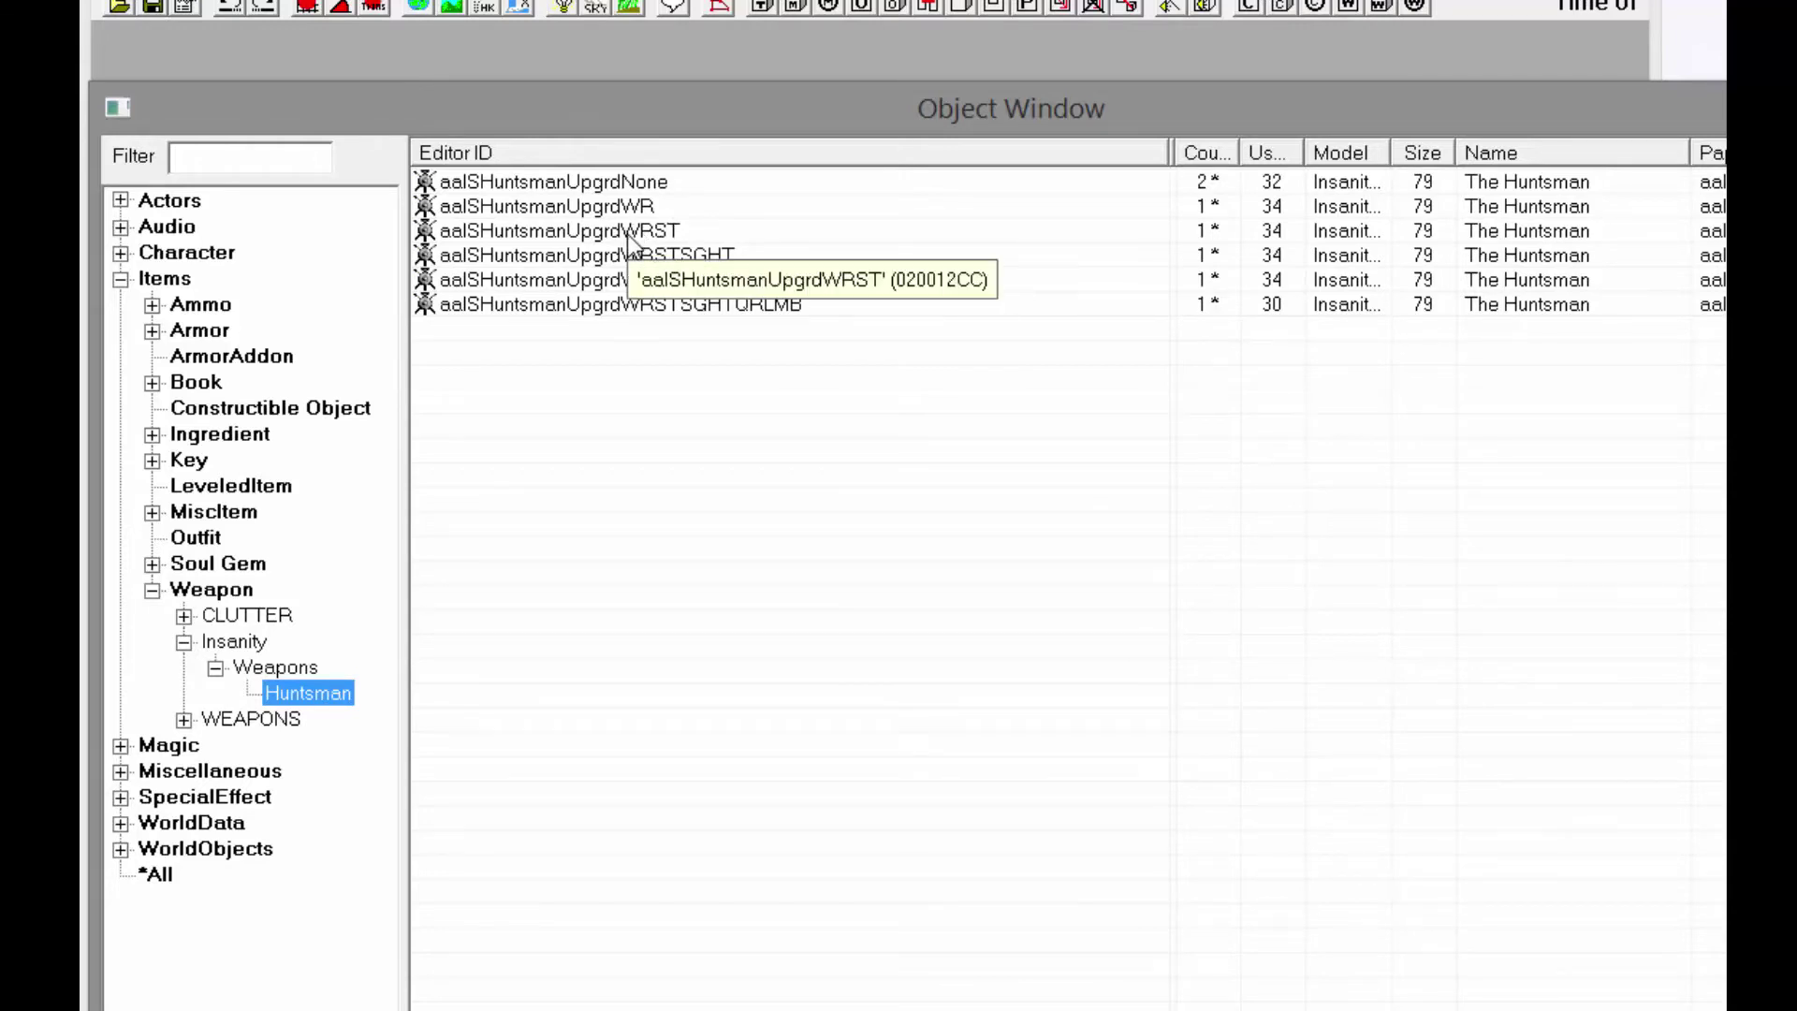
left_click(629, 242)
double_click(629, 242)
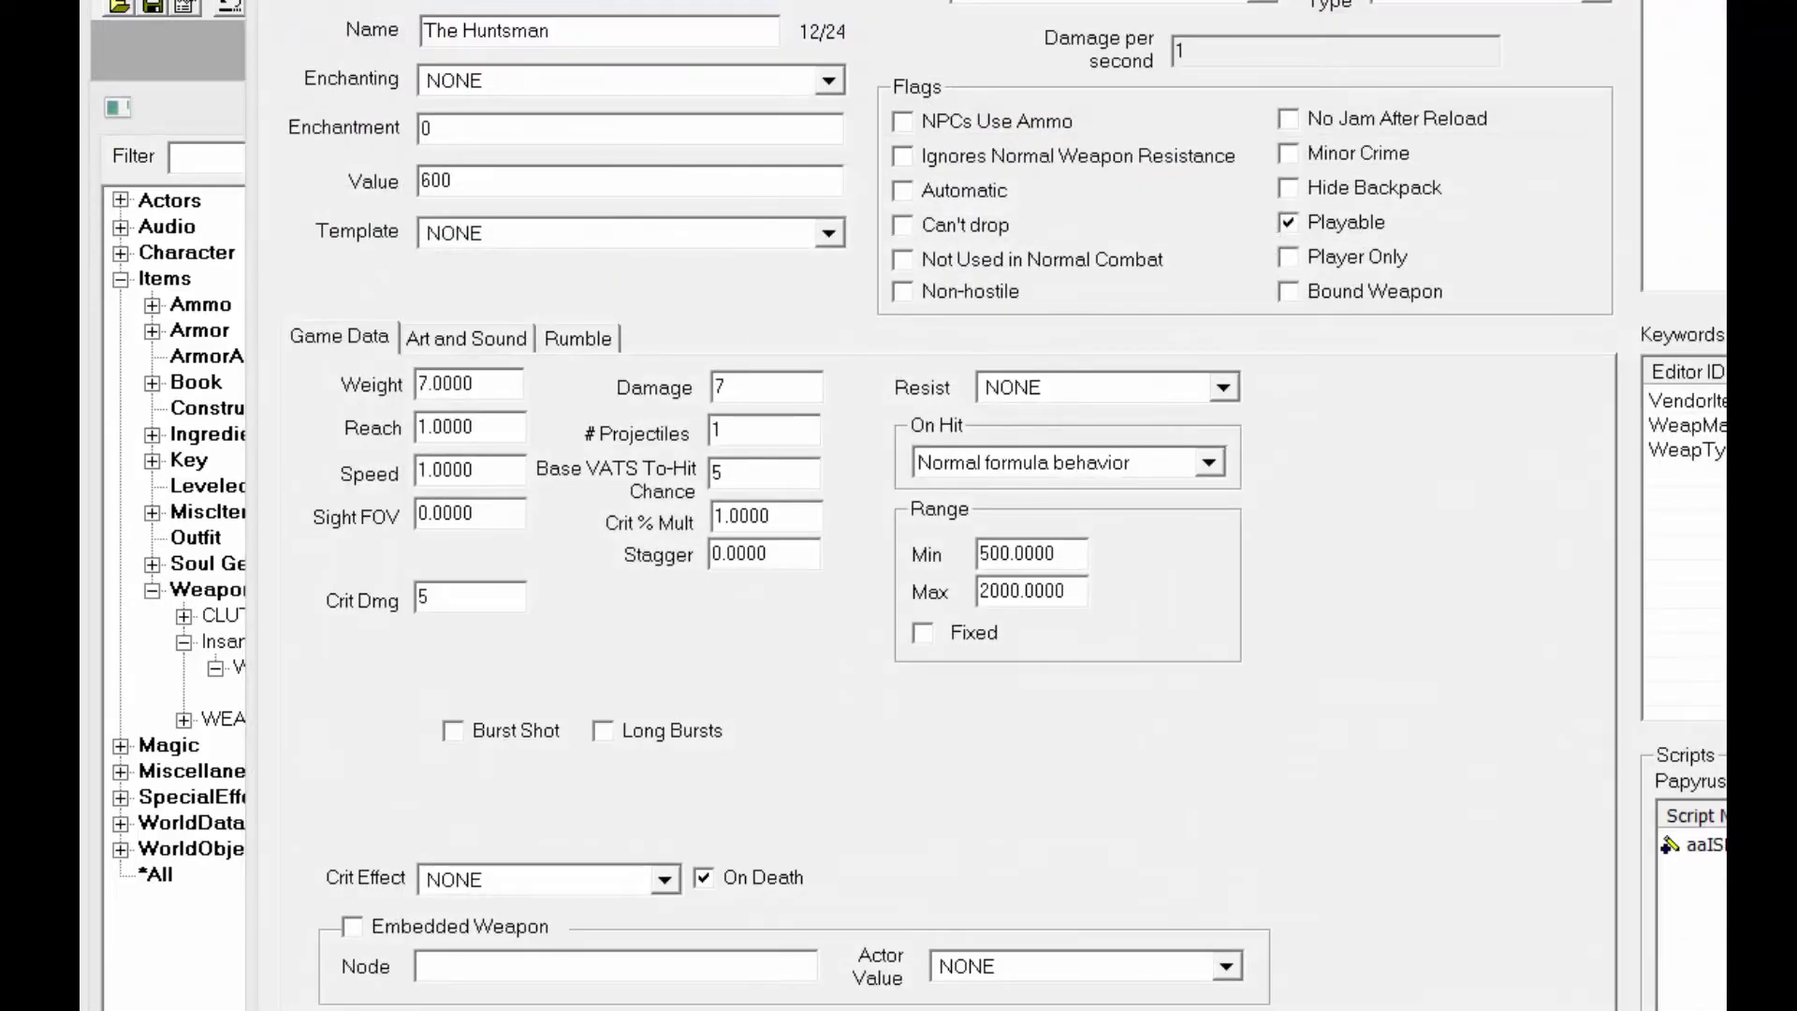
Add the MothNest2 keyword to the aaISHuntsmanUpgrdWRST weapon, filtering the keyword forms by "mothnest"
left_click_drag(954, 0, 374, 16)
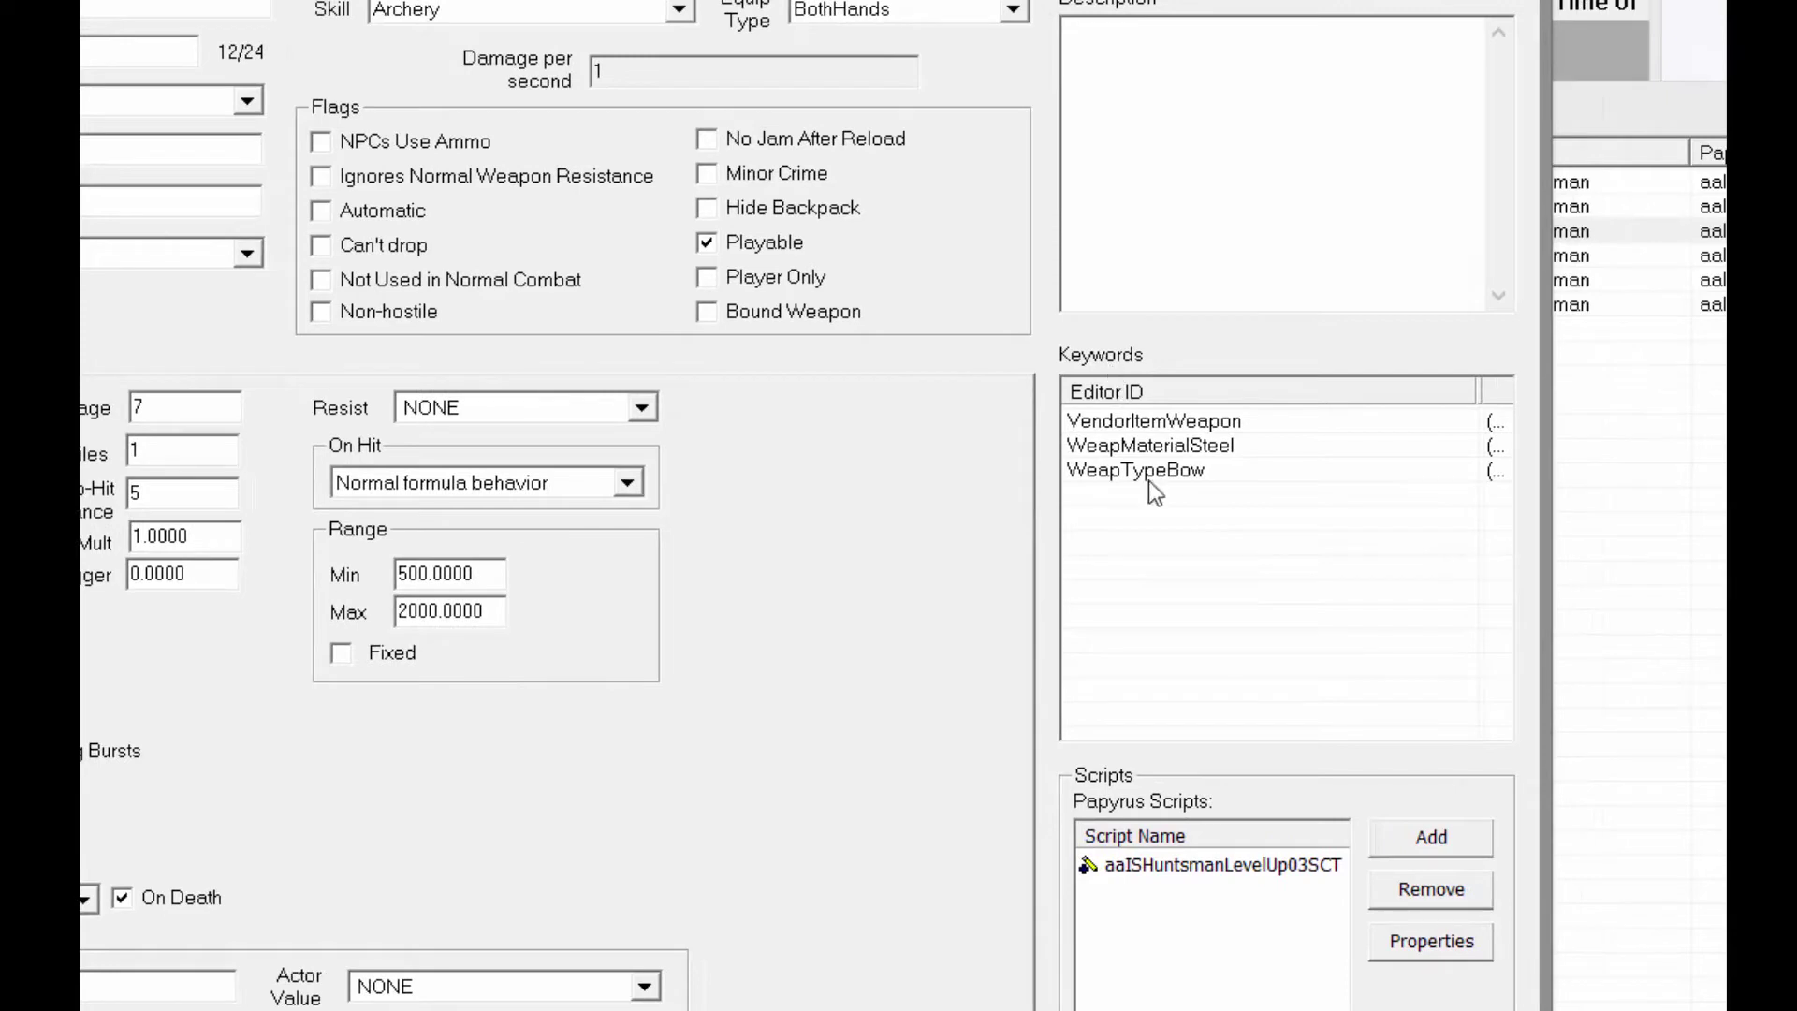
right_click(1153, 529)
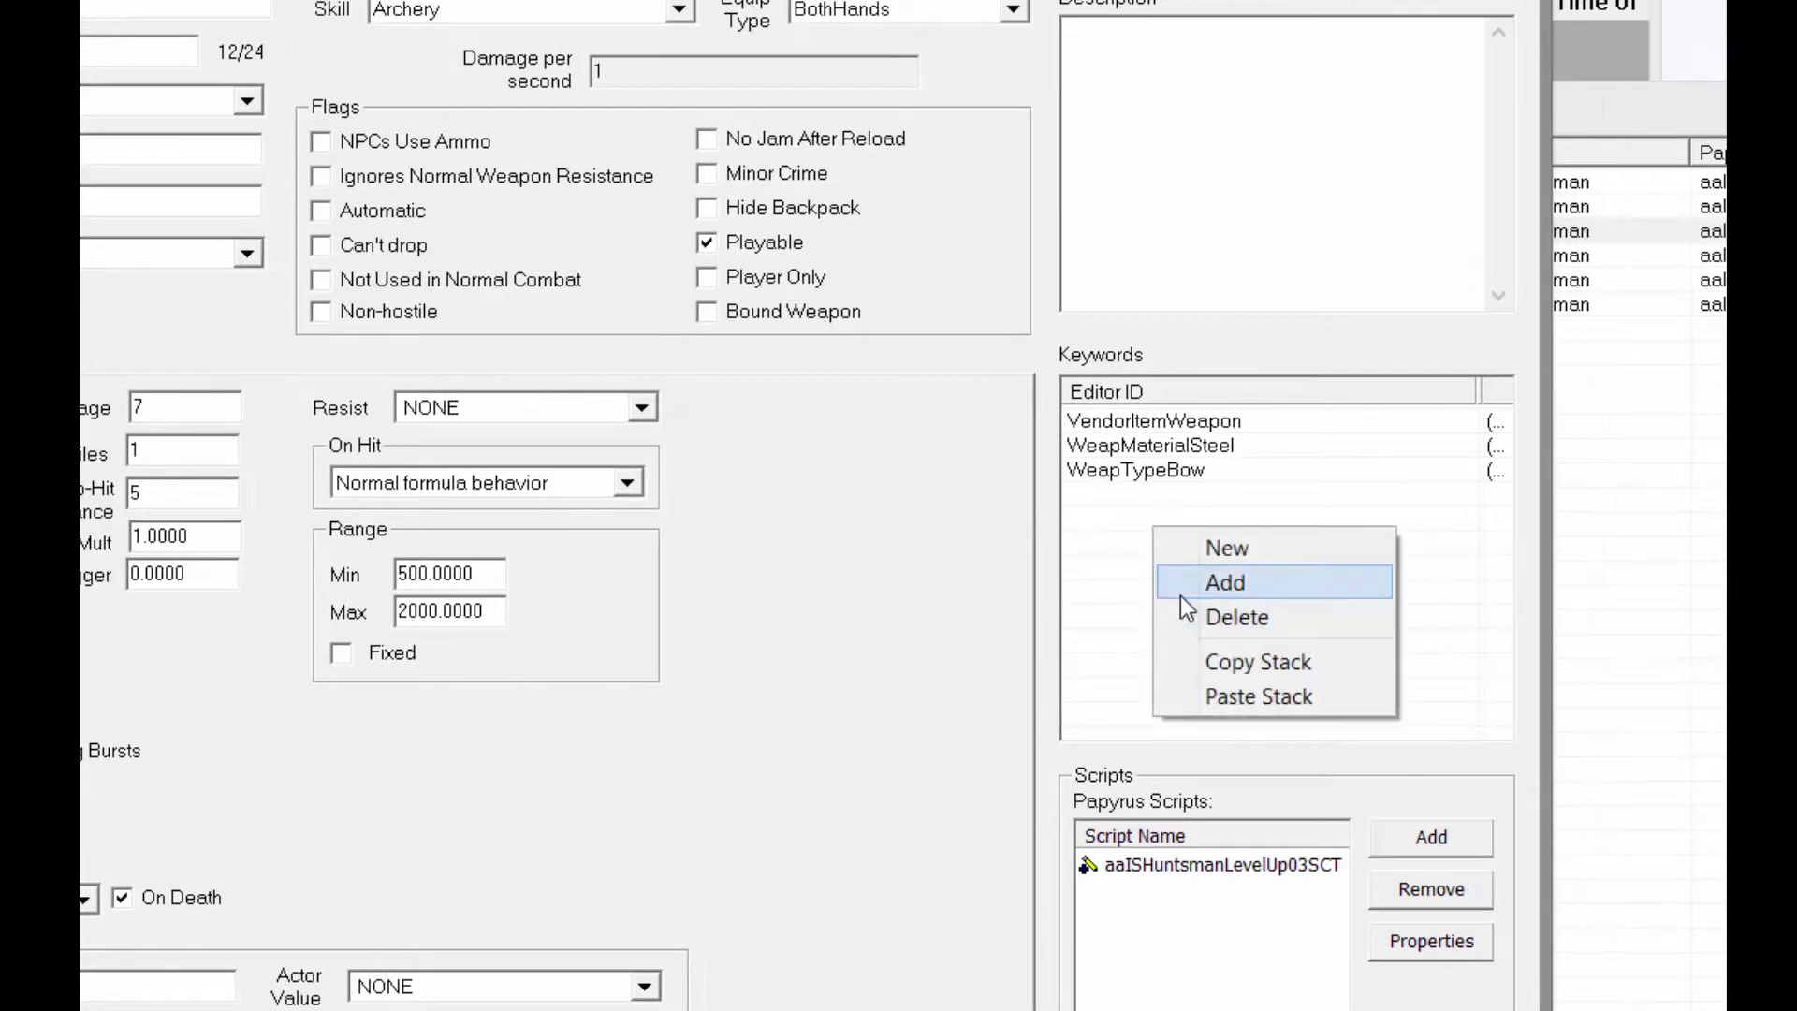
left_click(1182, 595)
left_click_drag(135, 11, 1192, 23)
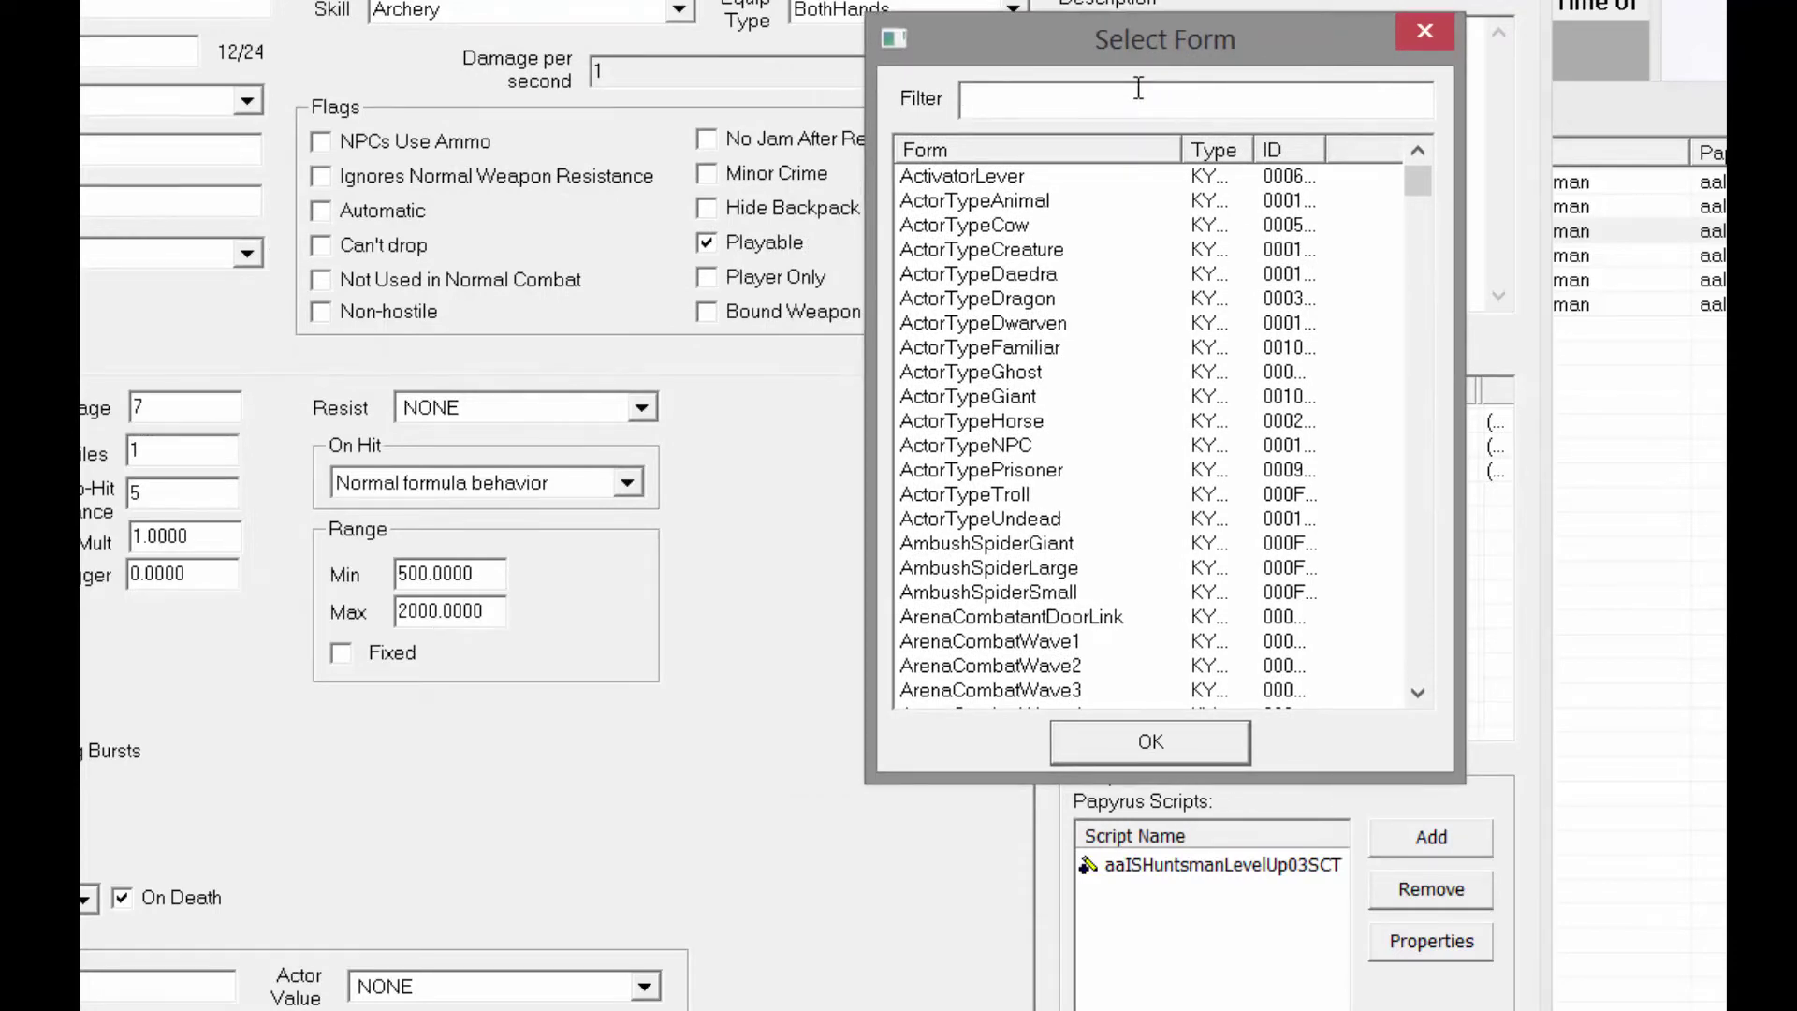
type("moth")
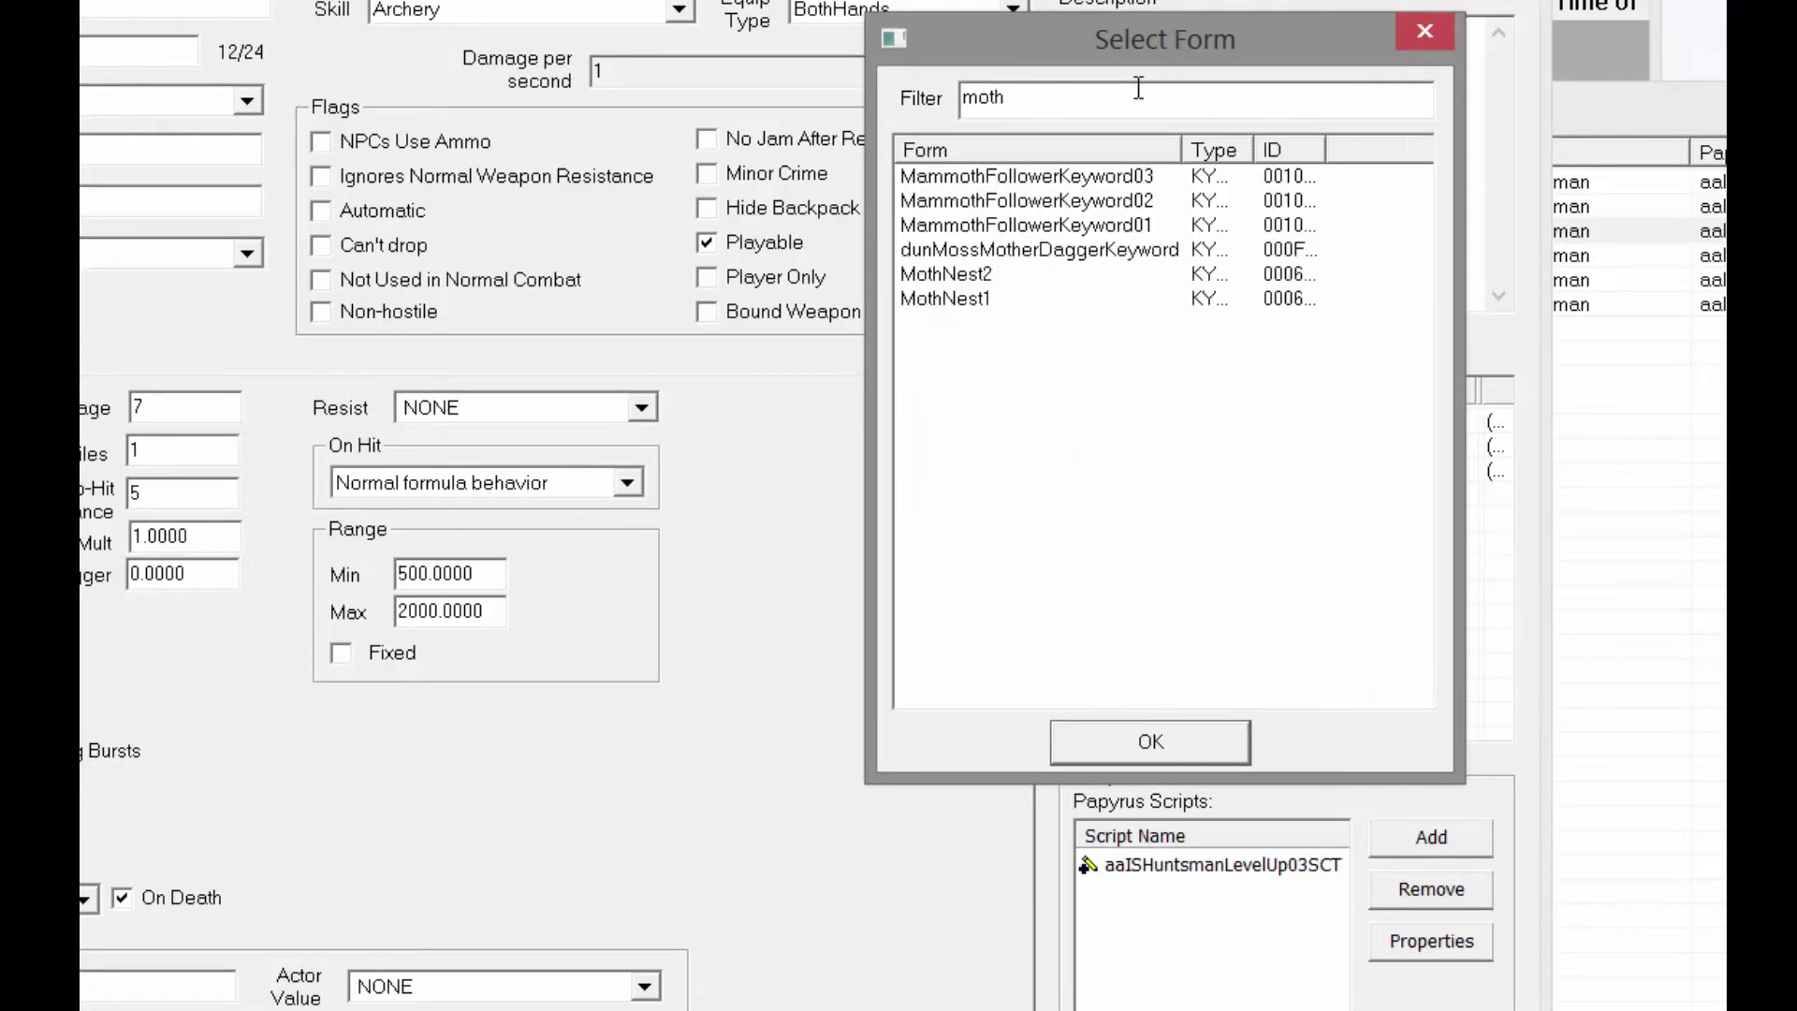
type("nest")
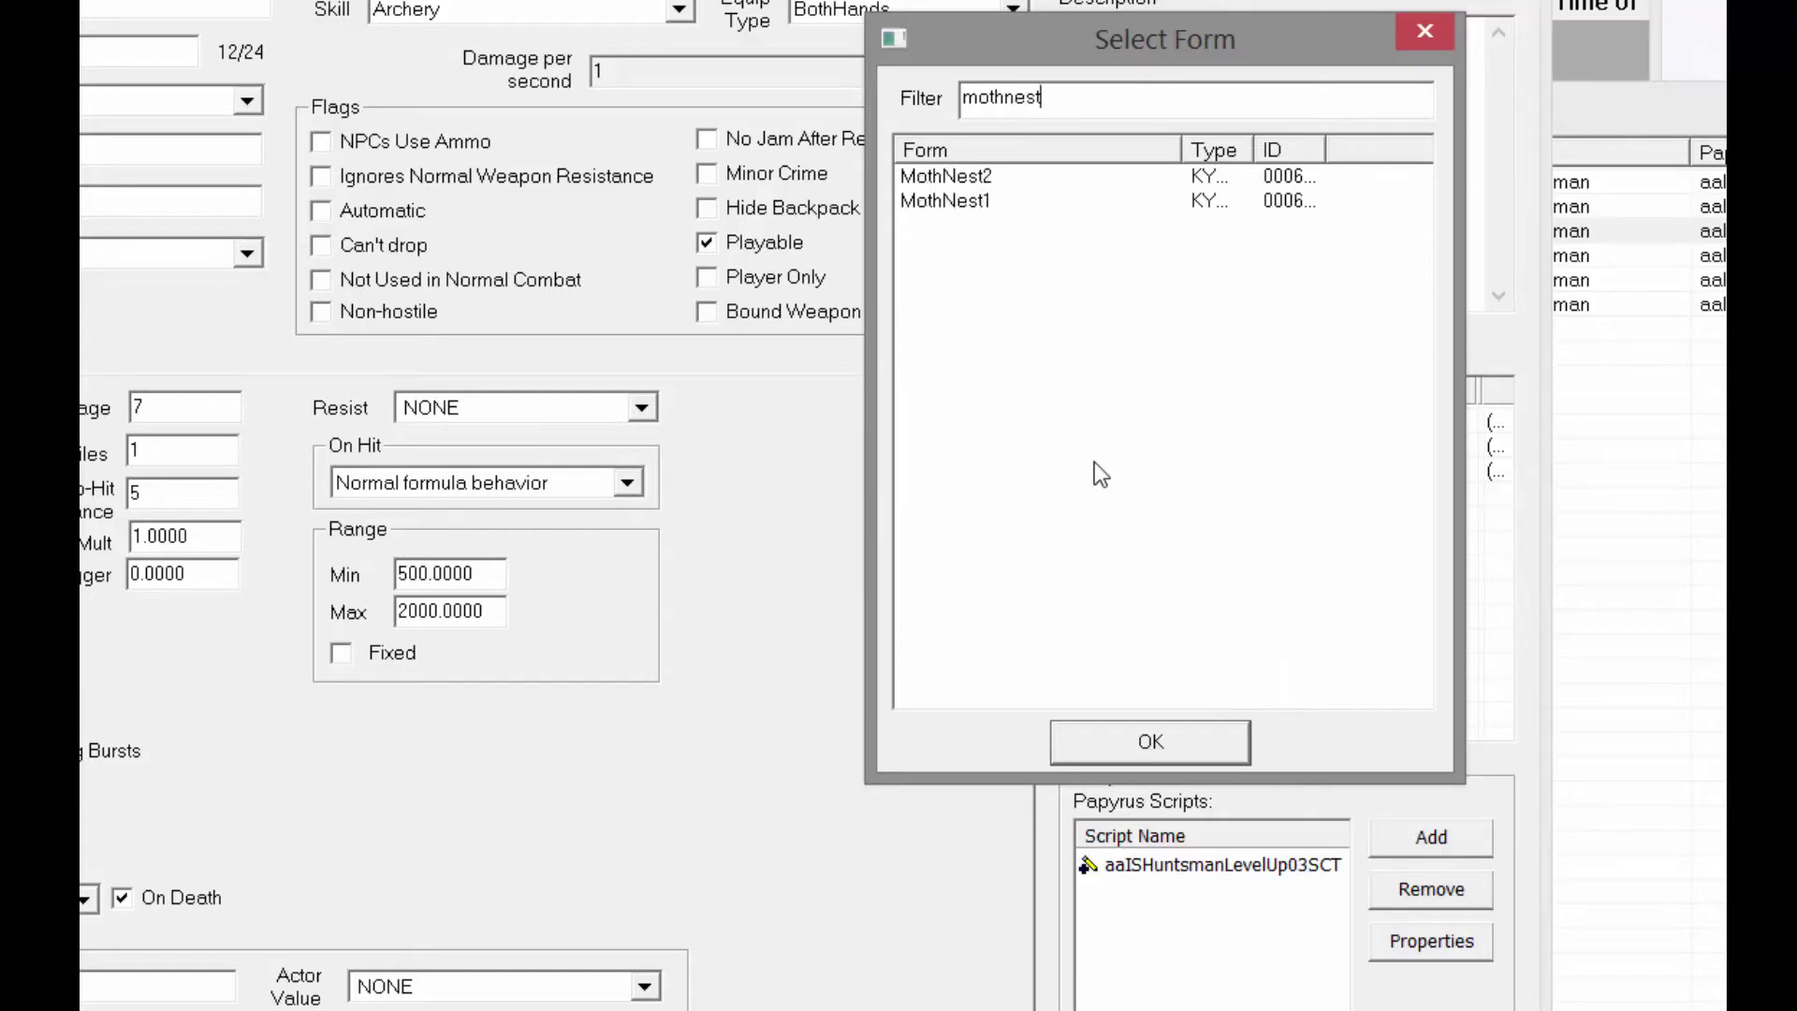
left_click(993, 176)
left_click(993, 200)
double_click(951, 174)
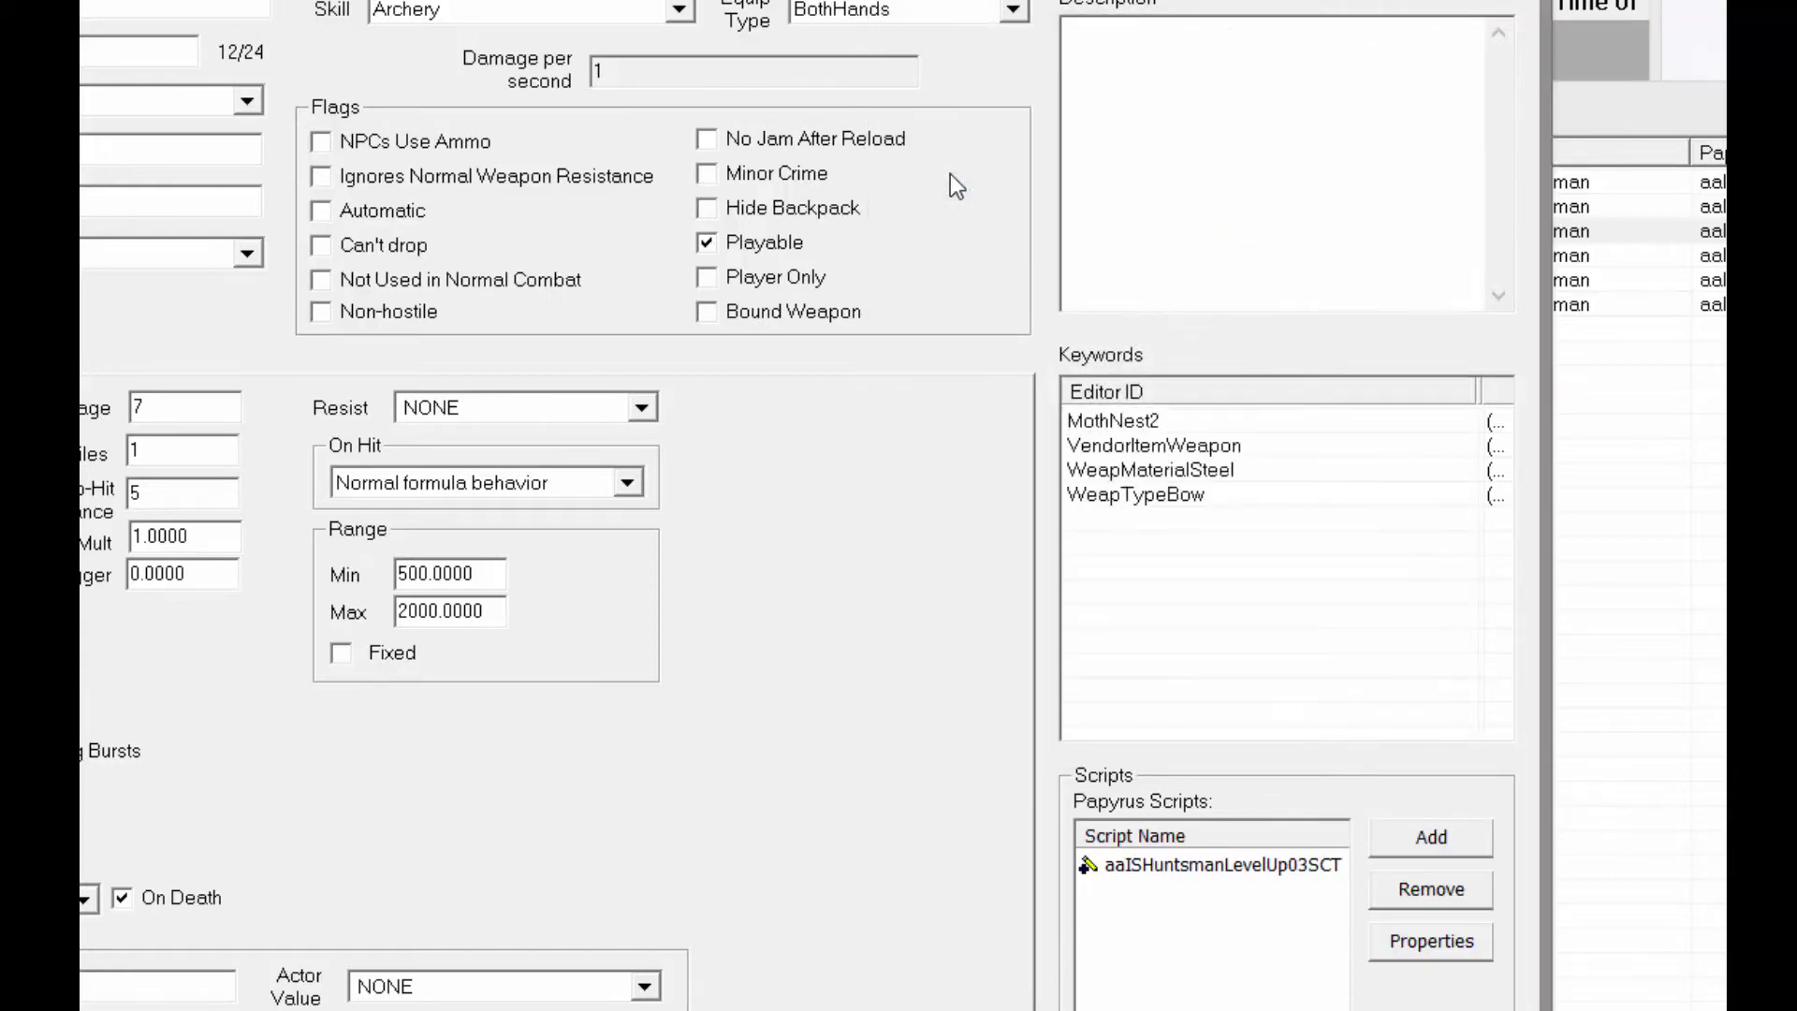
left_click(1104, 423)
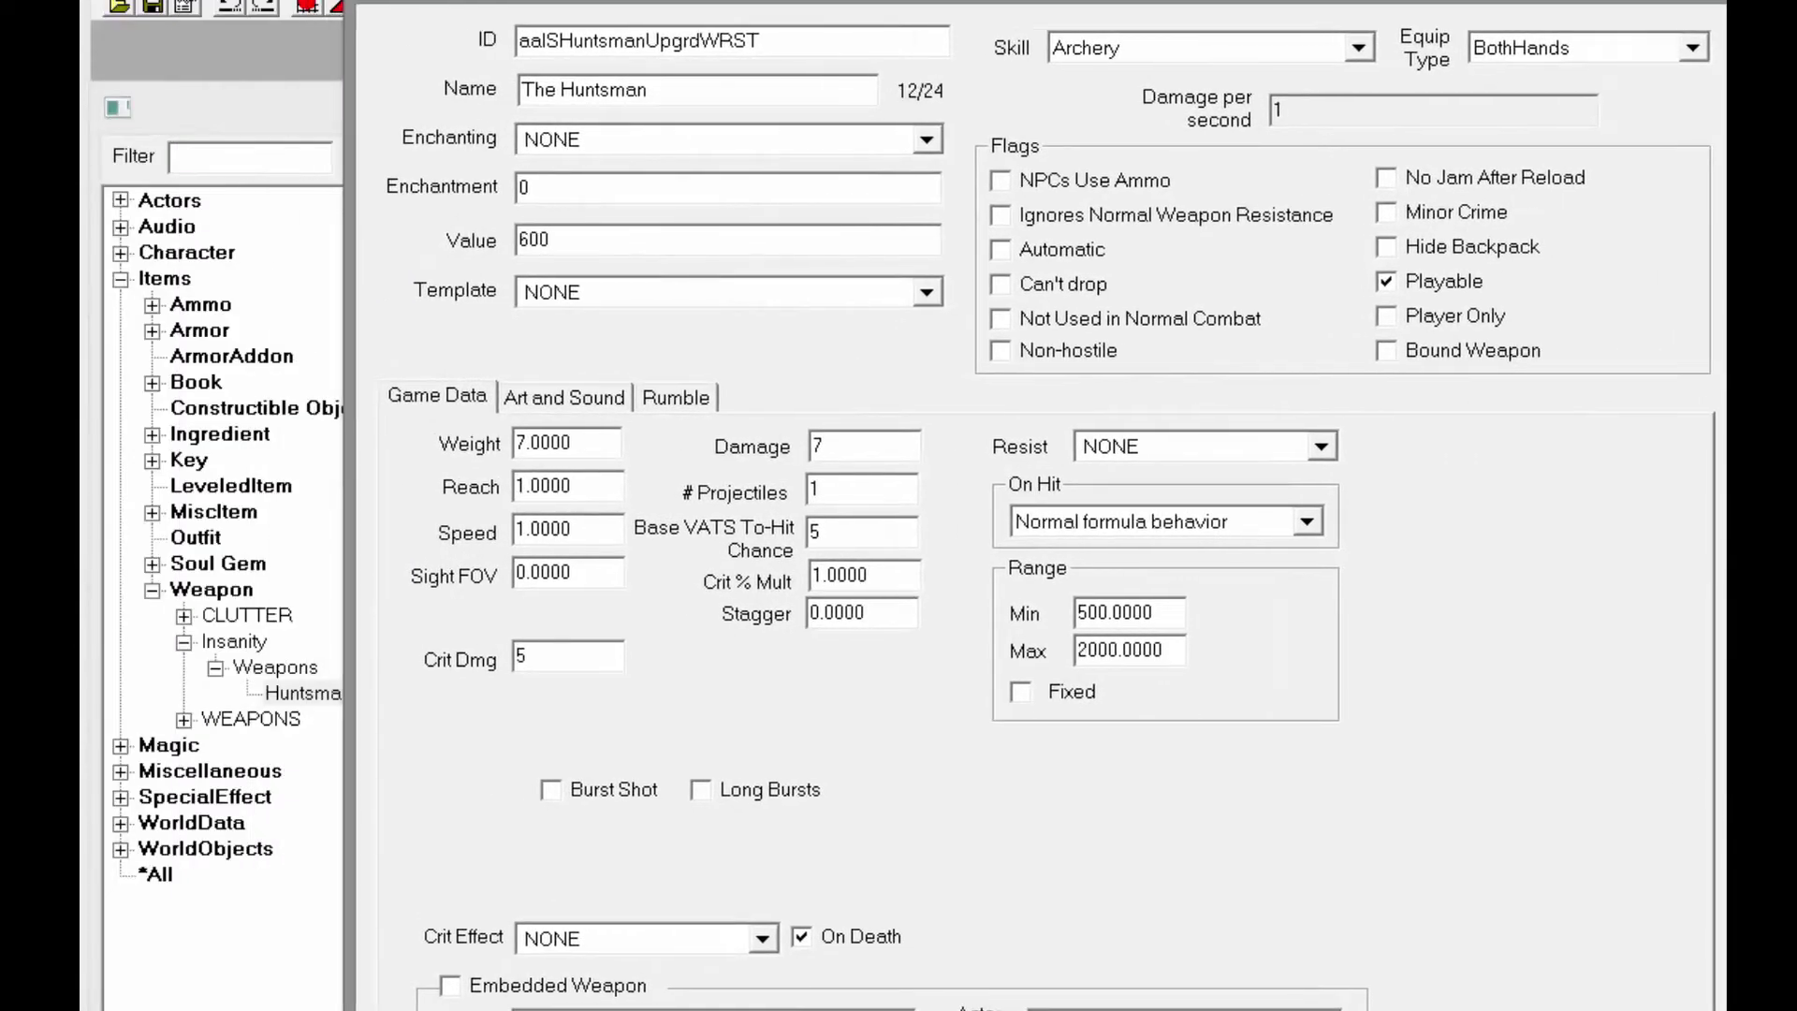
Set the weapon's speed to 0.3 and its damage to 51
left_click_drag(877, 3, 877, 0)
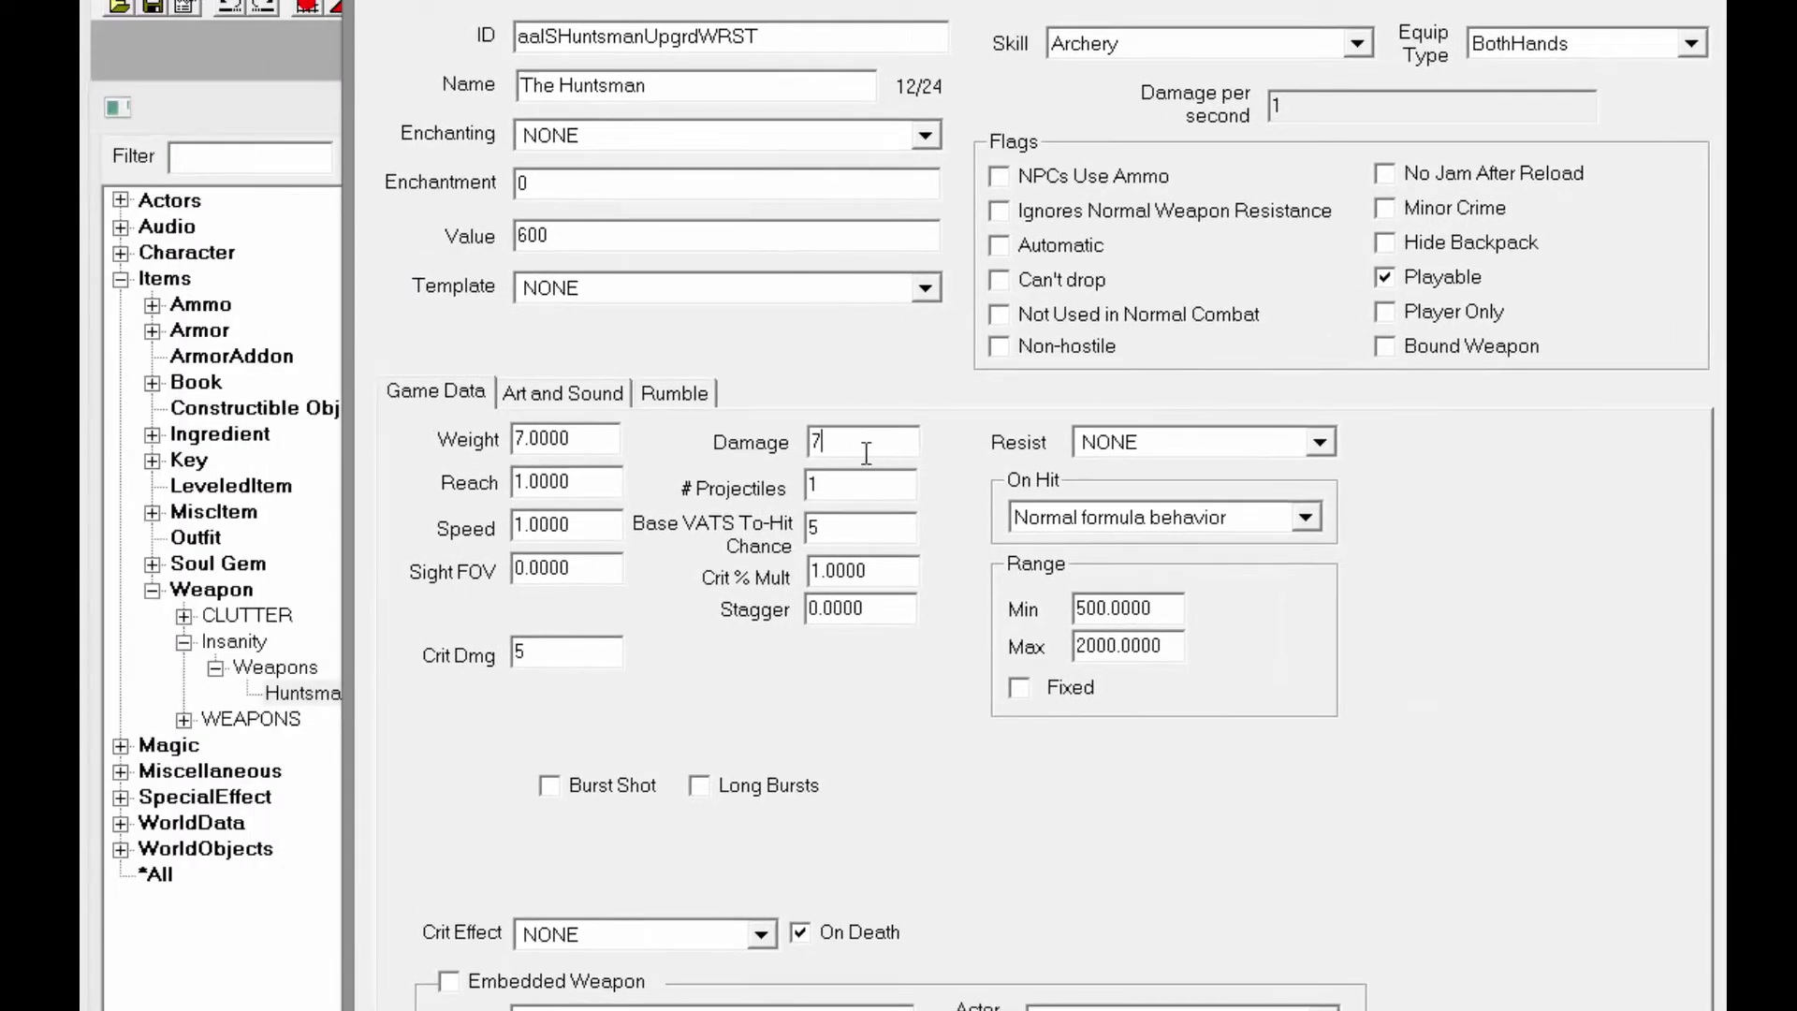
left_click(520, 529)
left_click_drag(594, 536, 520, 530)
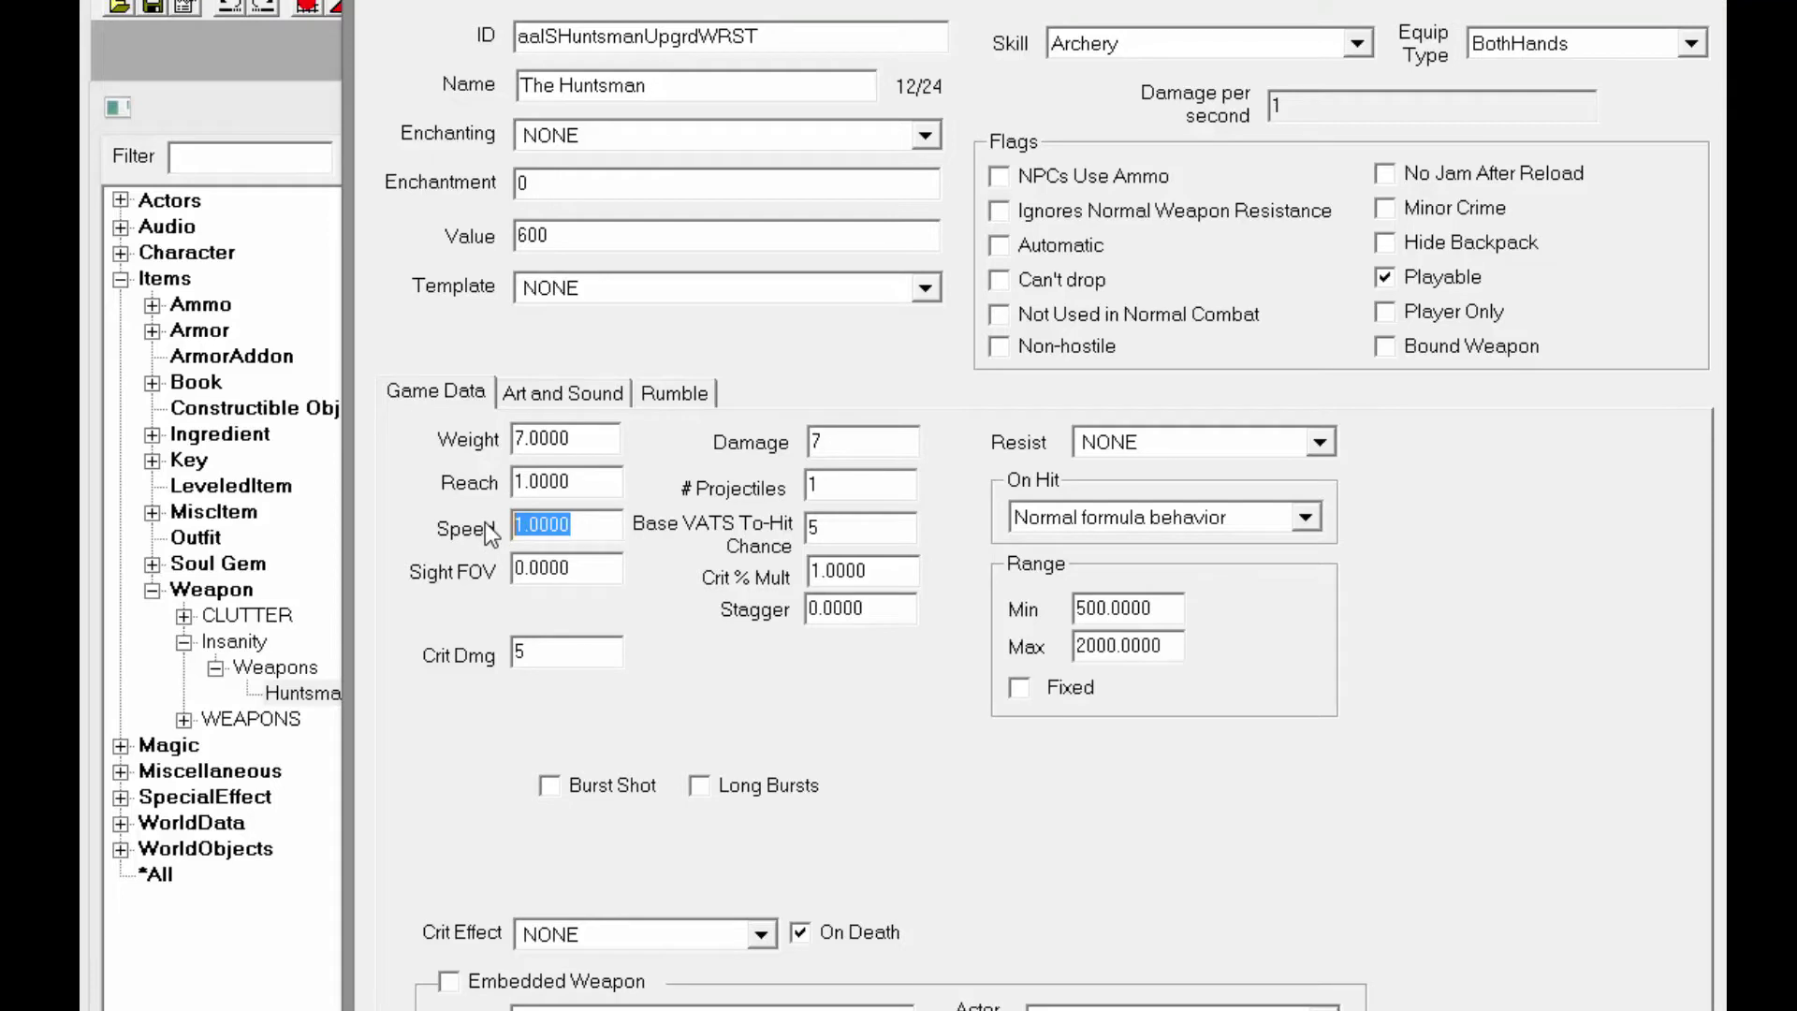
type("0.3")
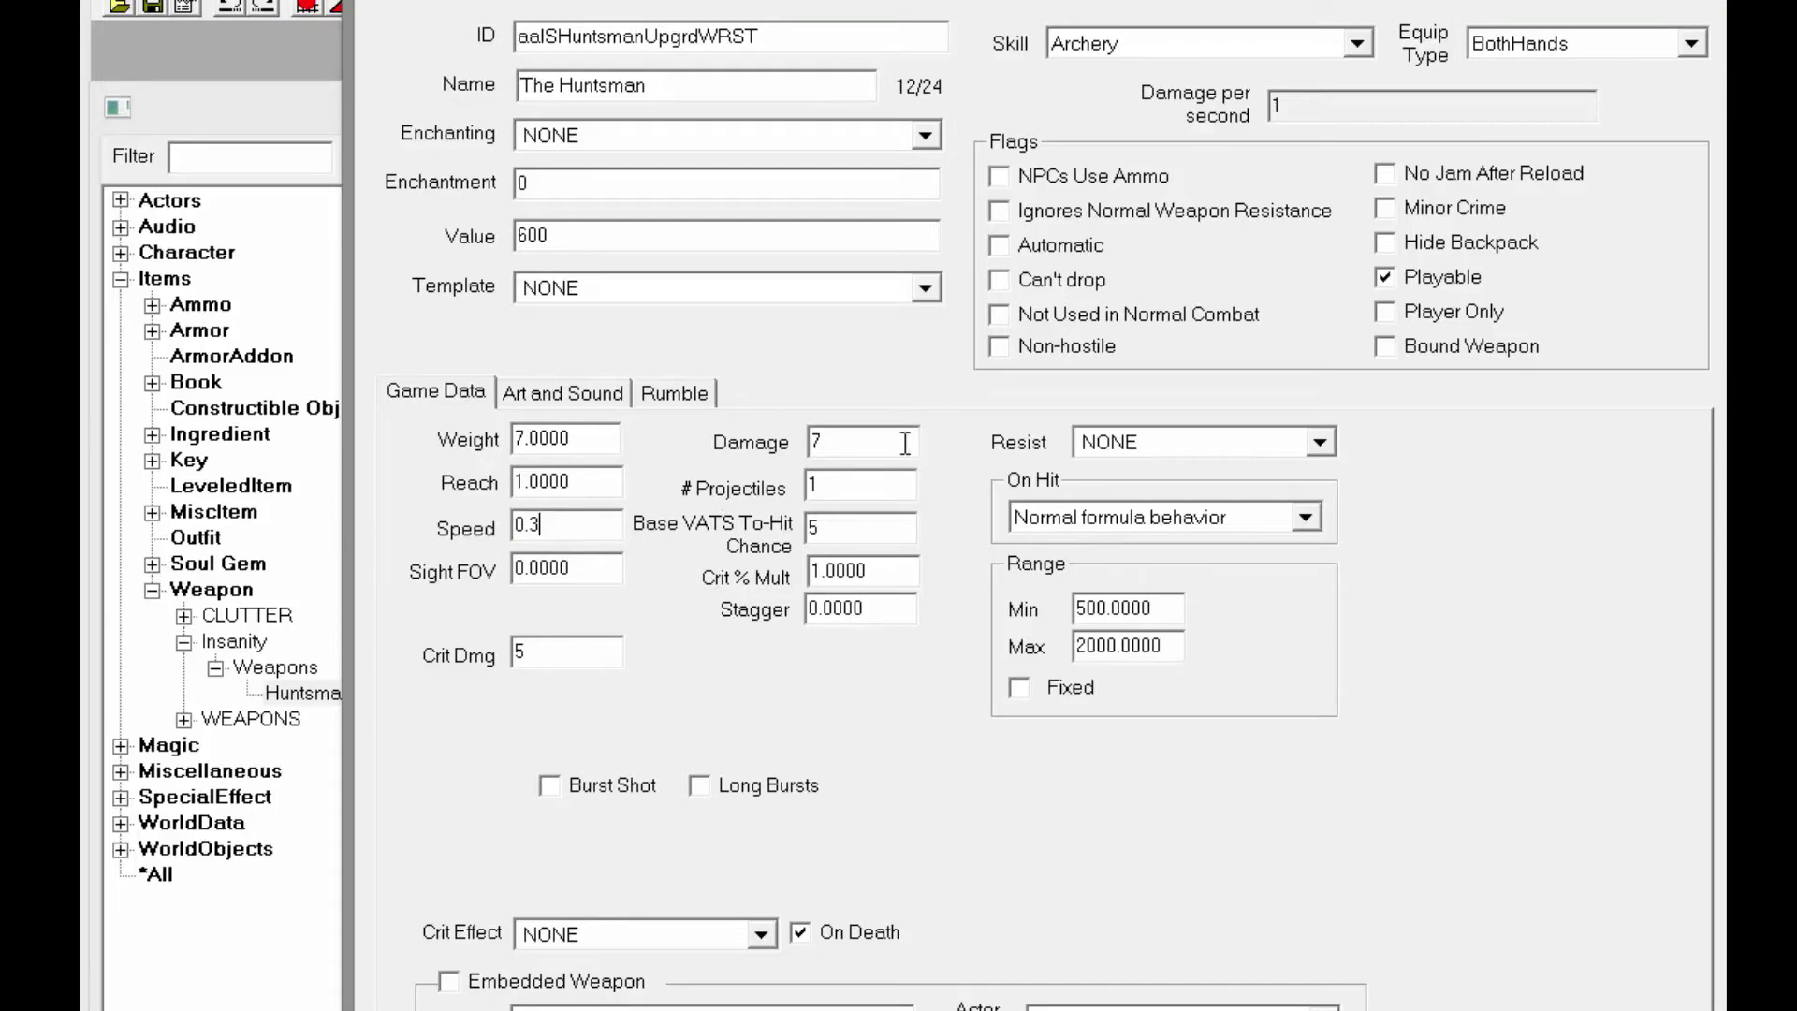
key("Tab")
type("51")
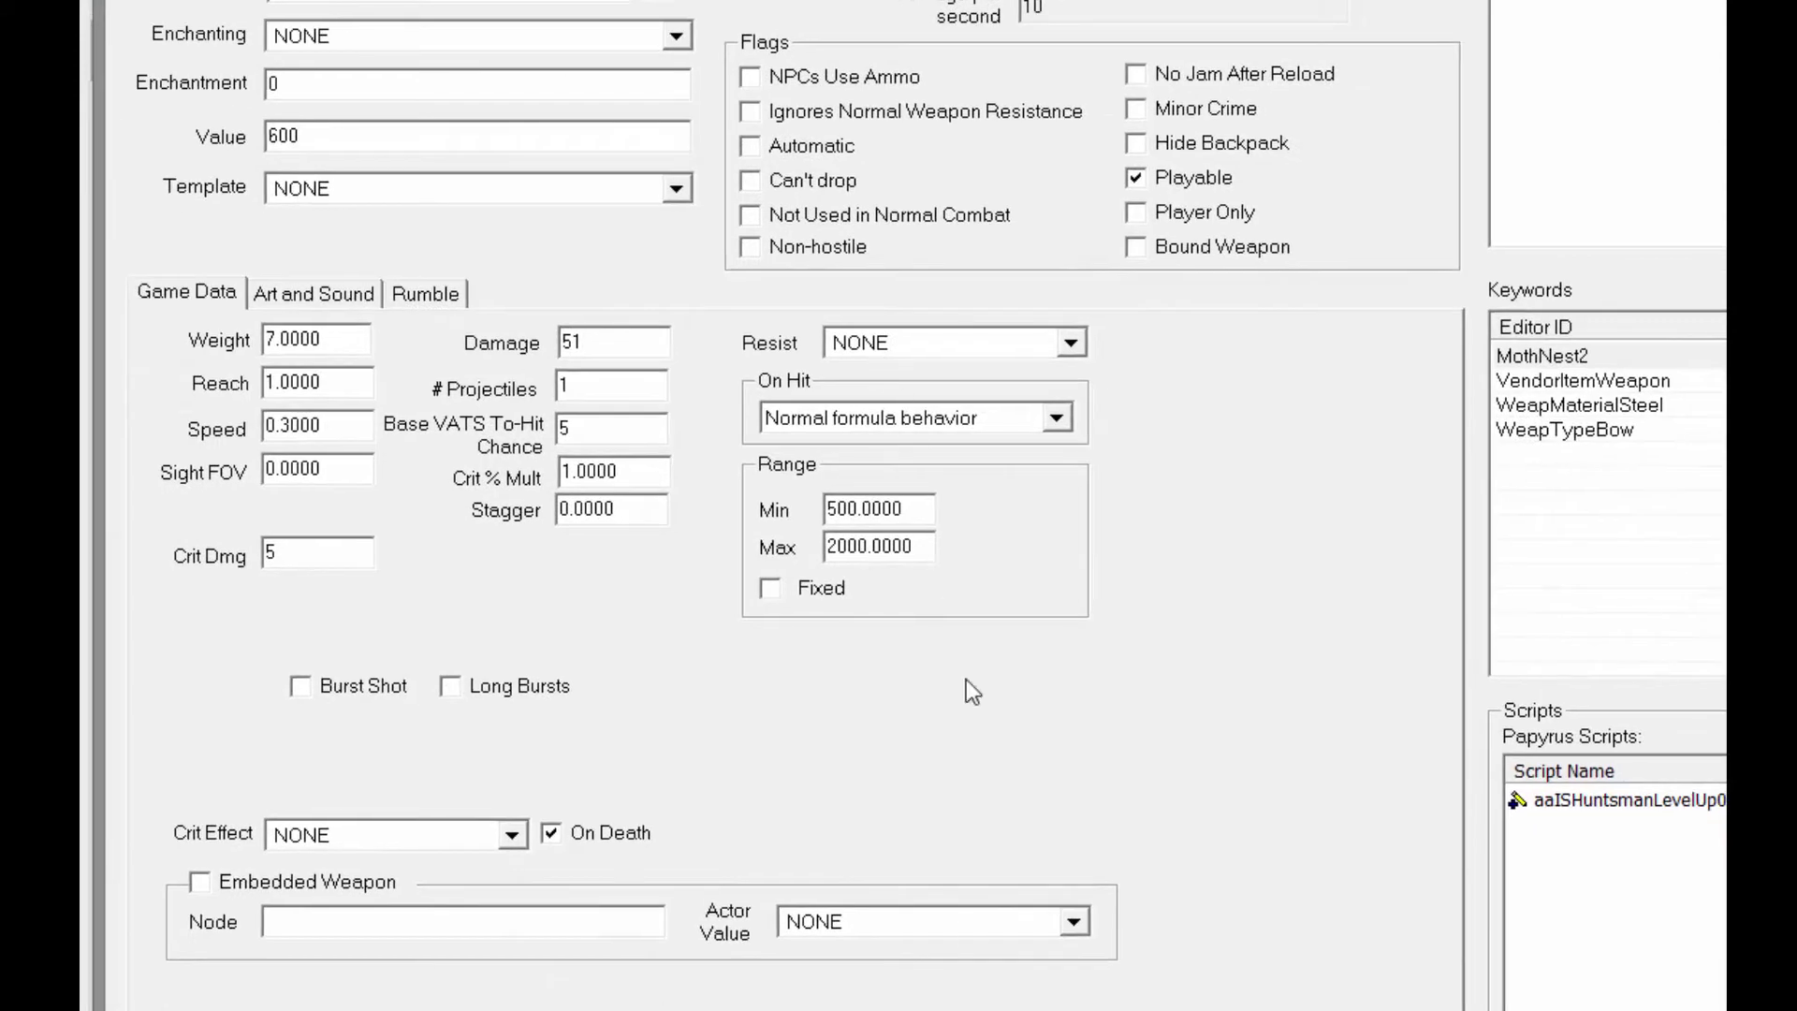
Close the weapon record and save the plugin
key("Escape")
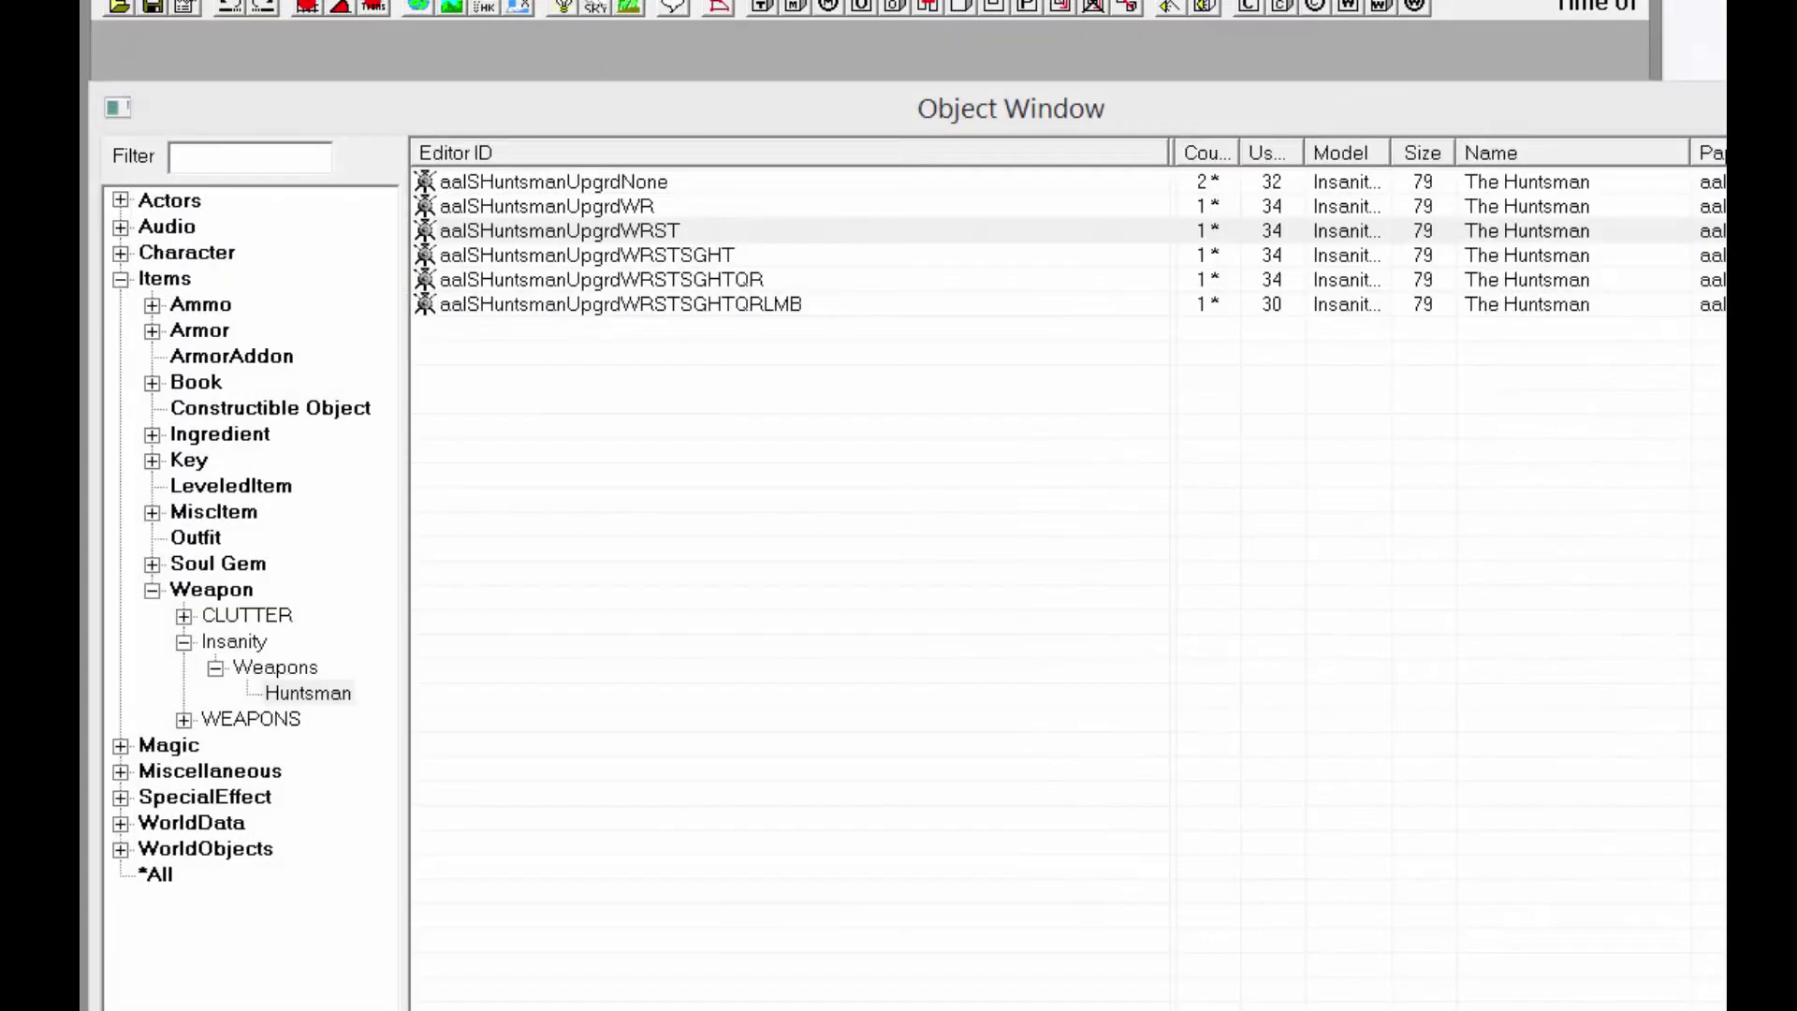
left_click(154, 10)
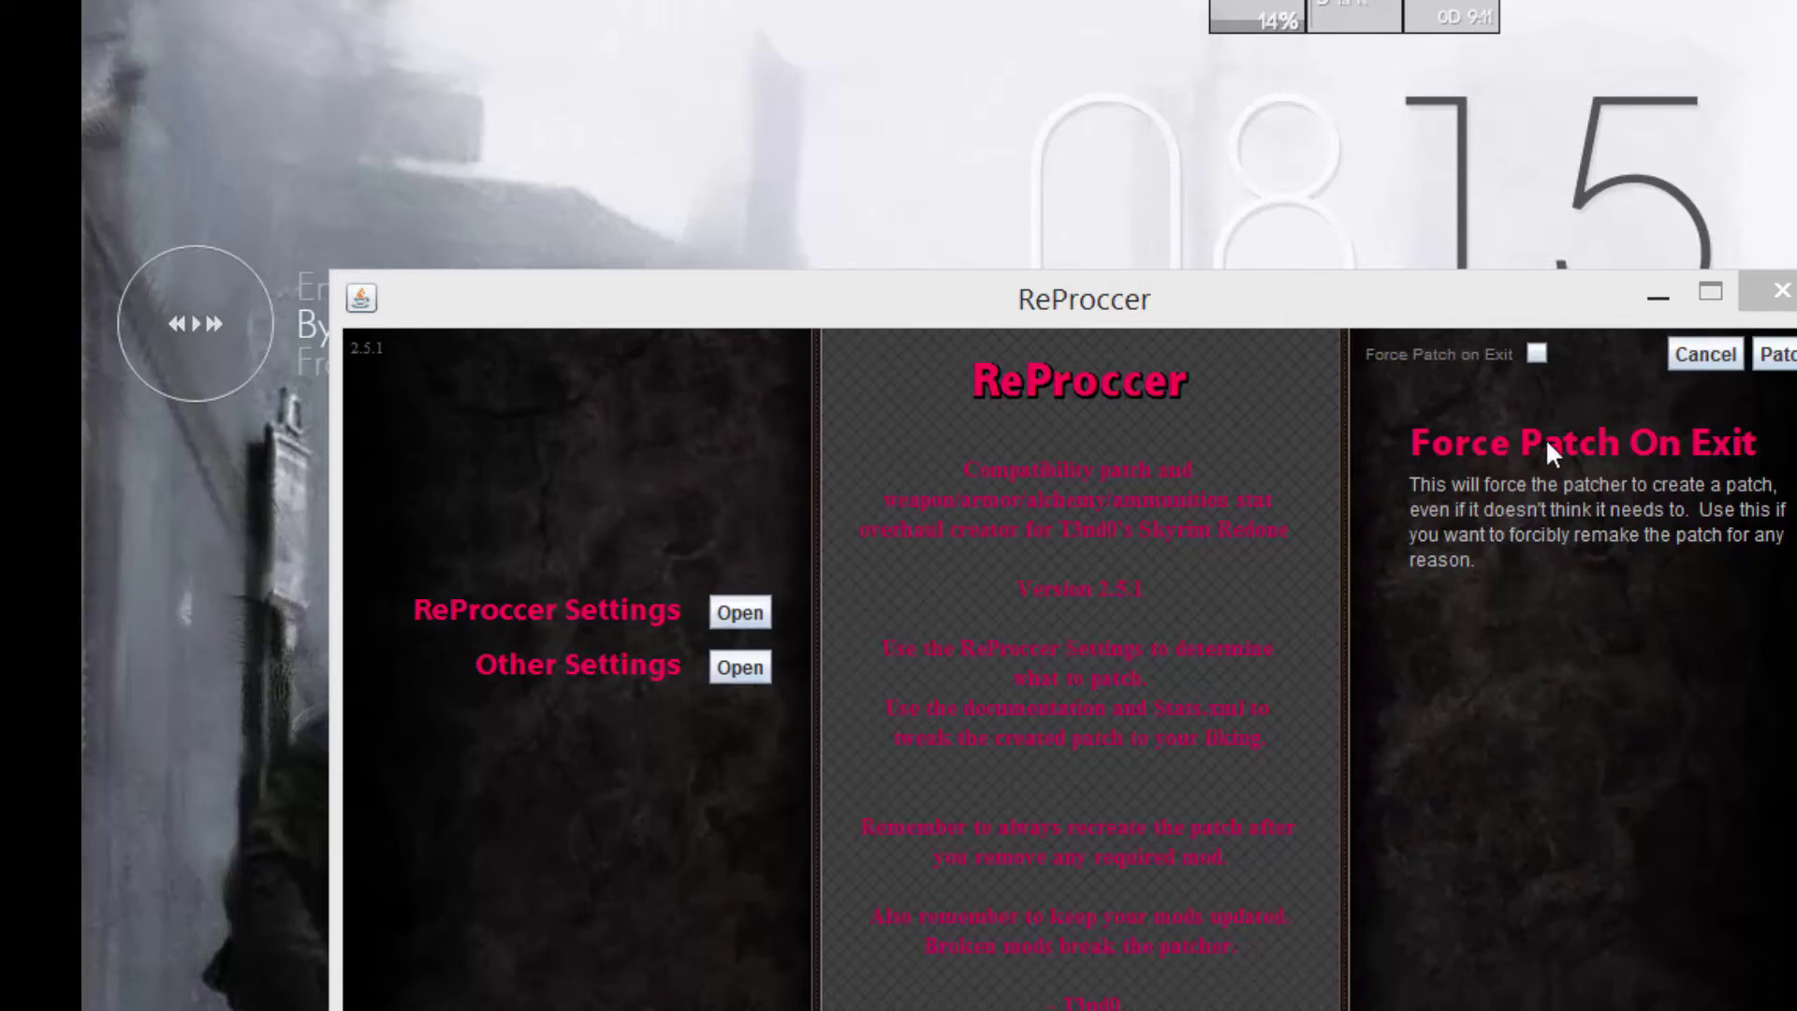
Switch to ReProccer, enable Force Patch on Exit and start generating the patch
left_click(1536, 354)
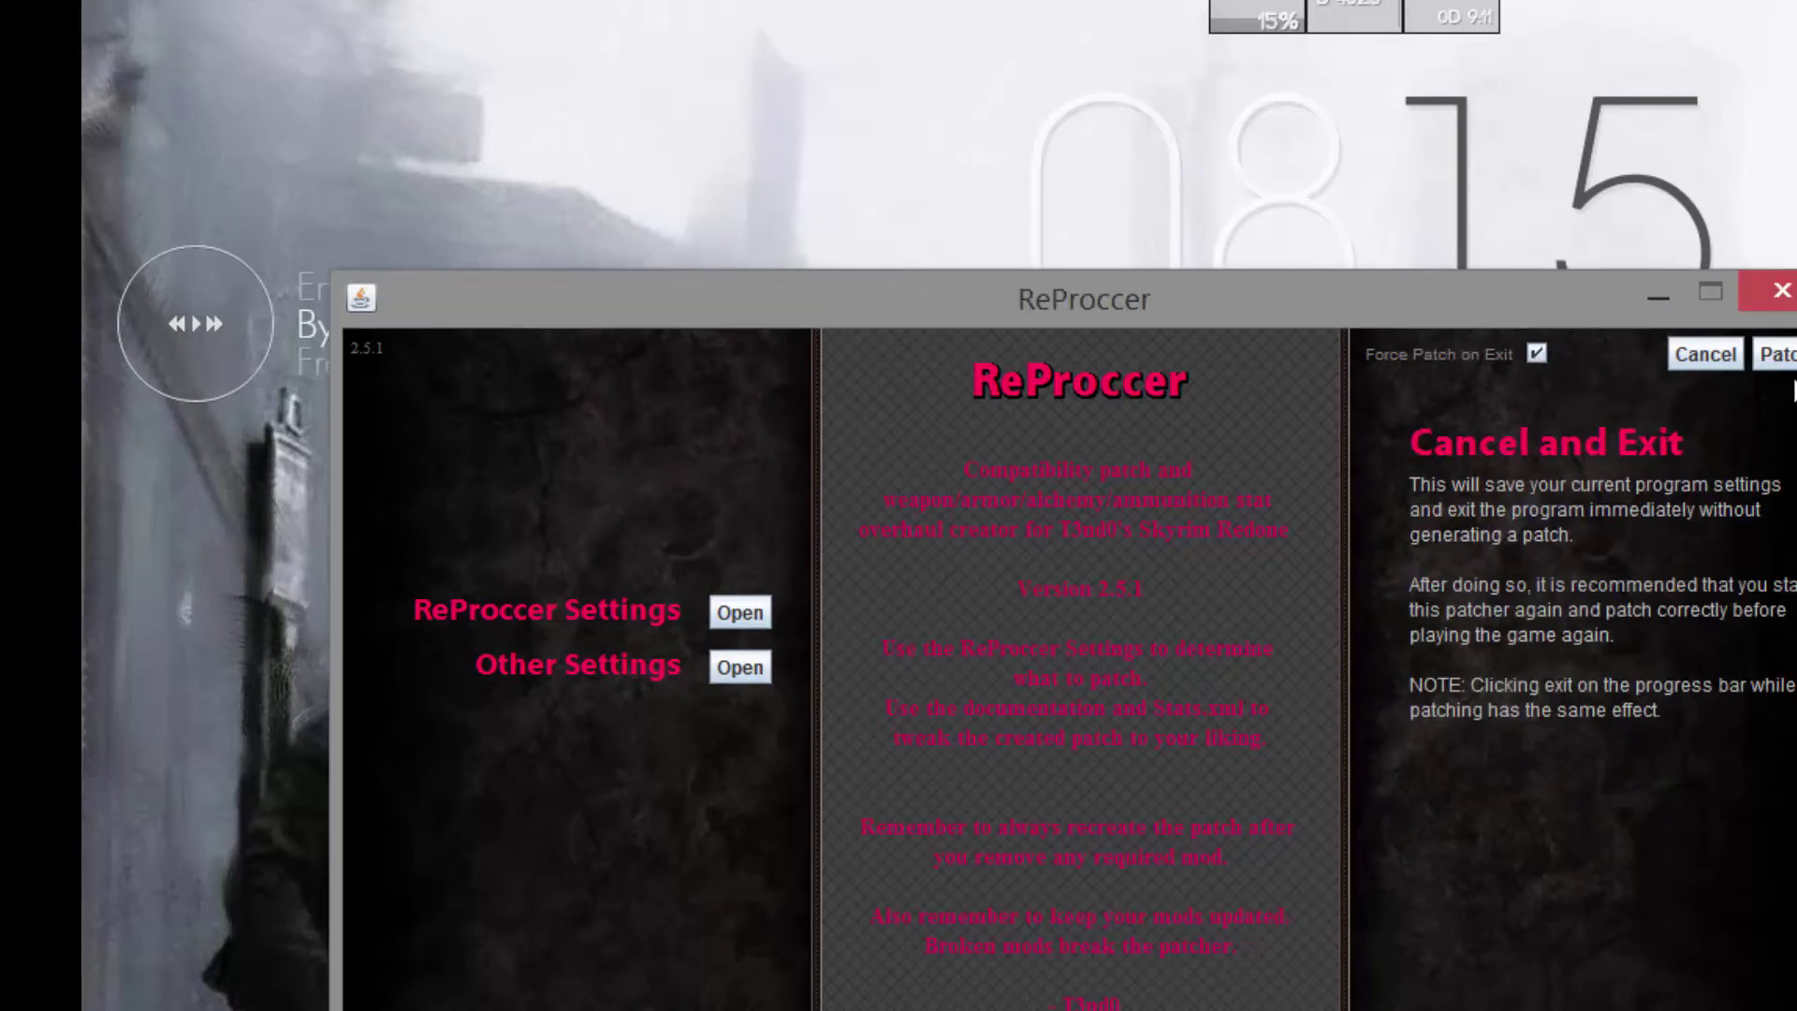
left_click(1779, 354)
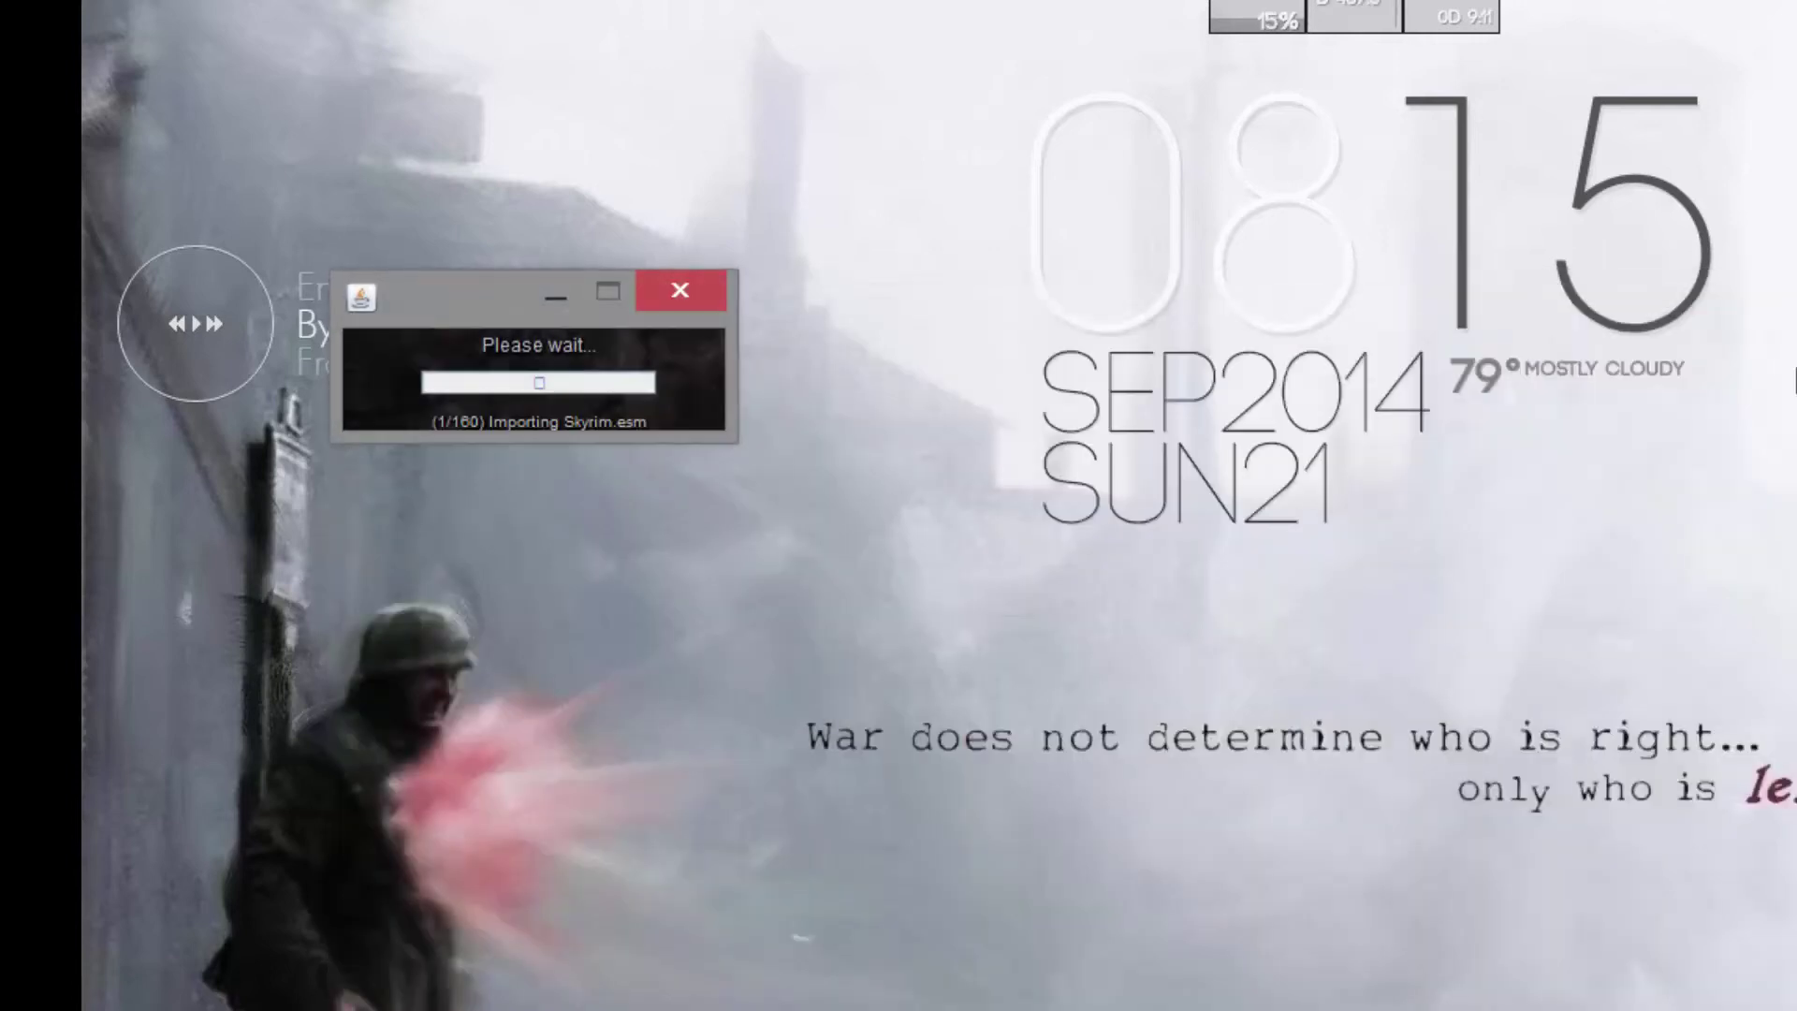
left_click_drag(629, 309, 964, 418)
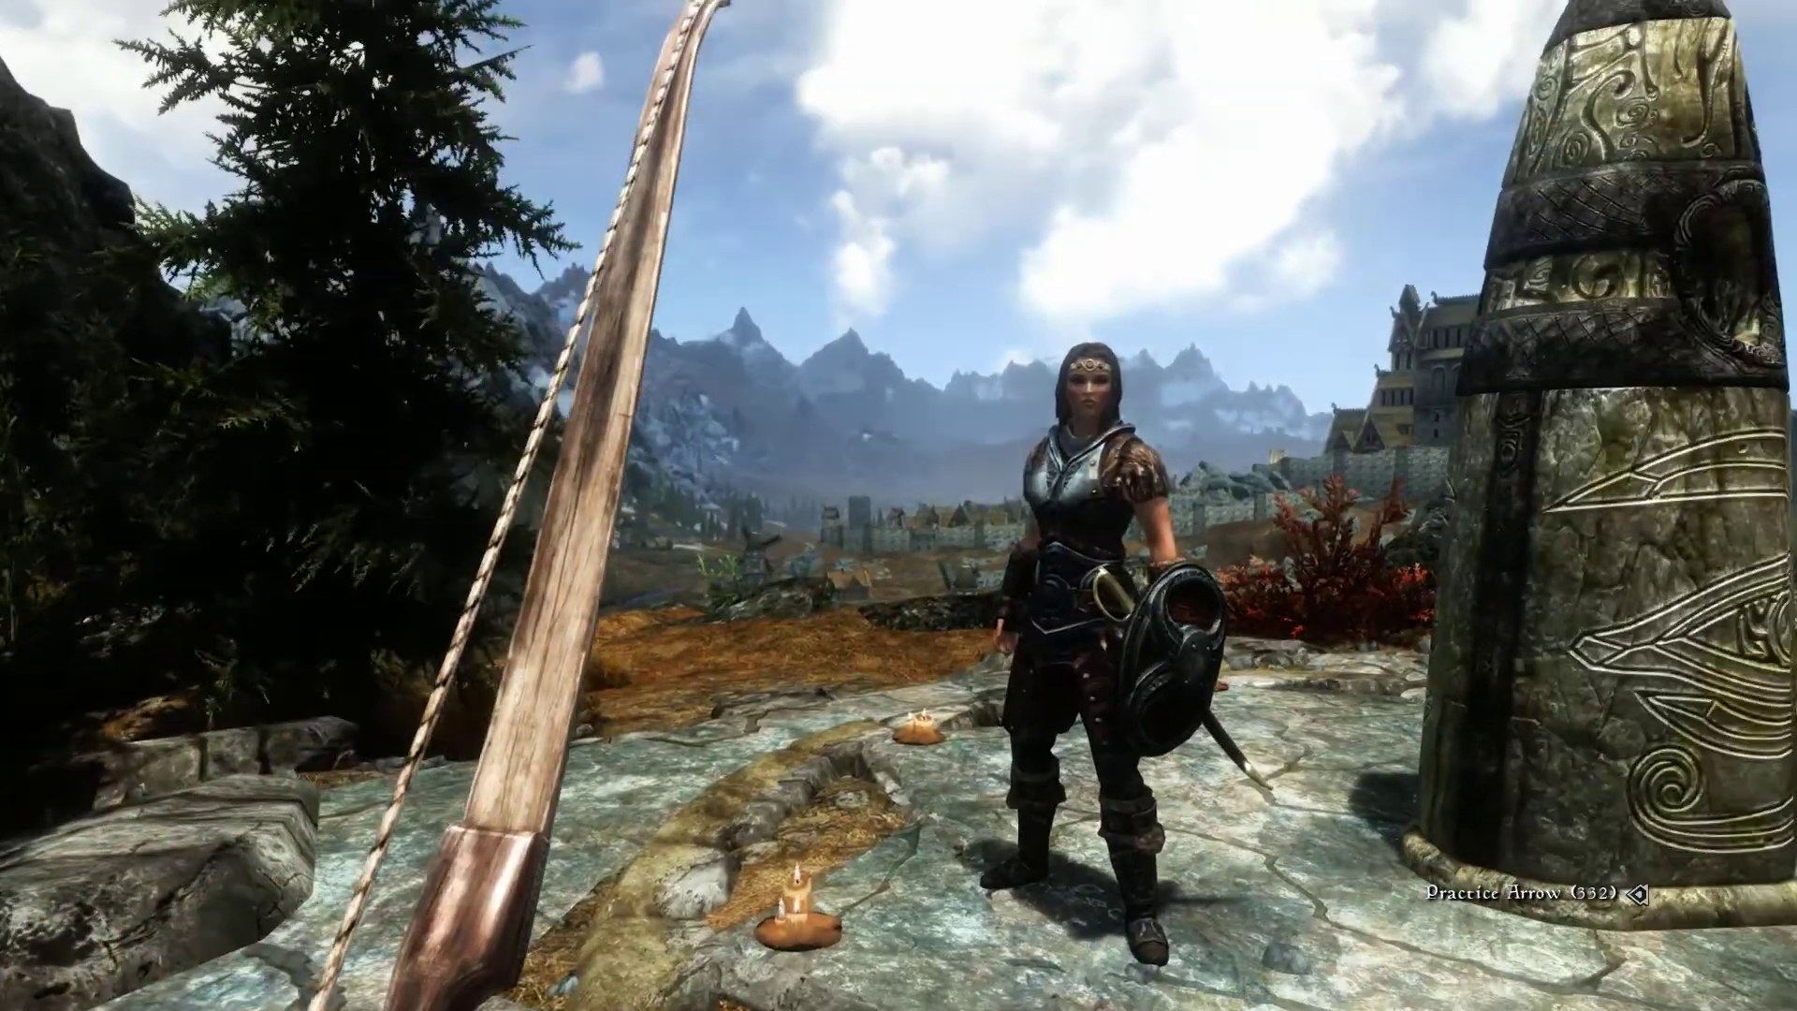
Switch to Skyrim, view the bow in third person and examine The Huntsman's stats among the inventory weapons
key("w")
key("w")
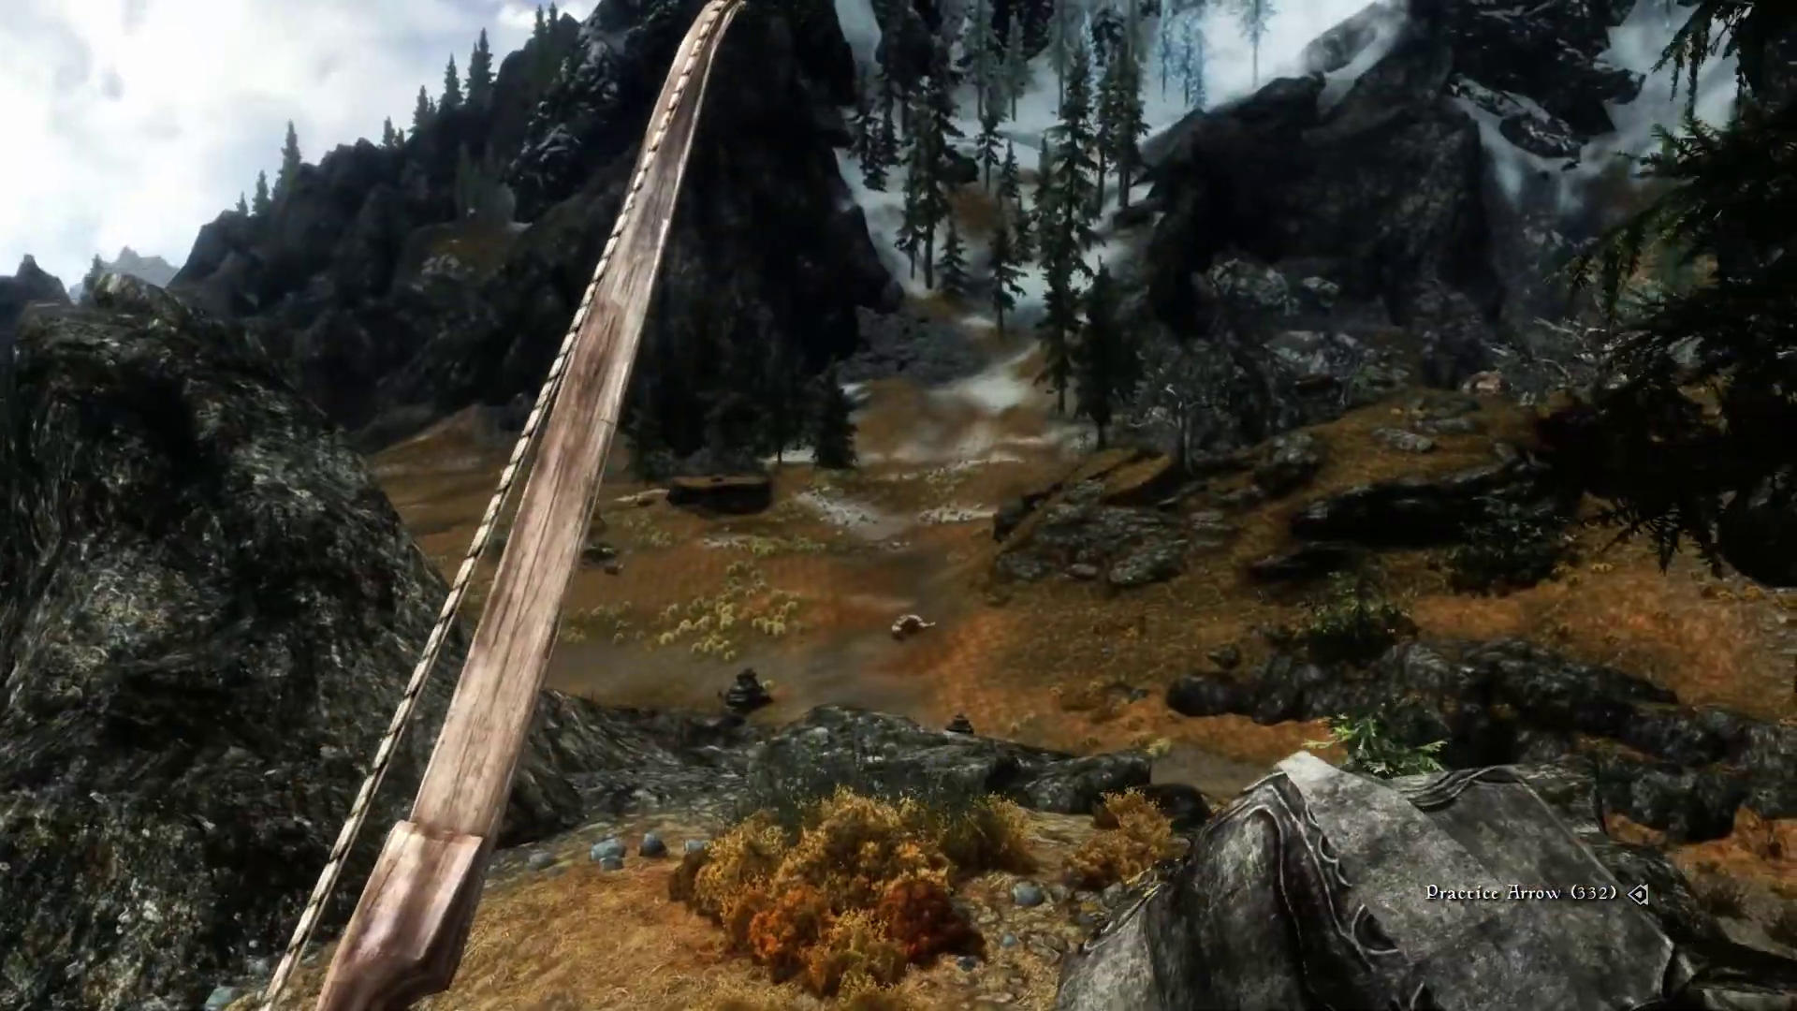
key("f")
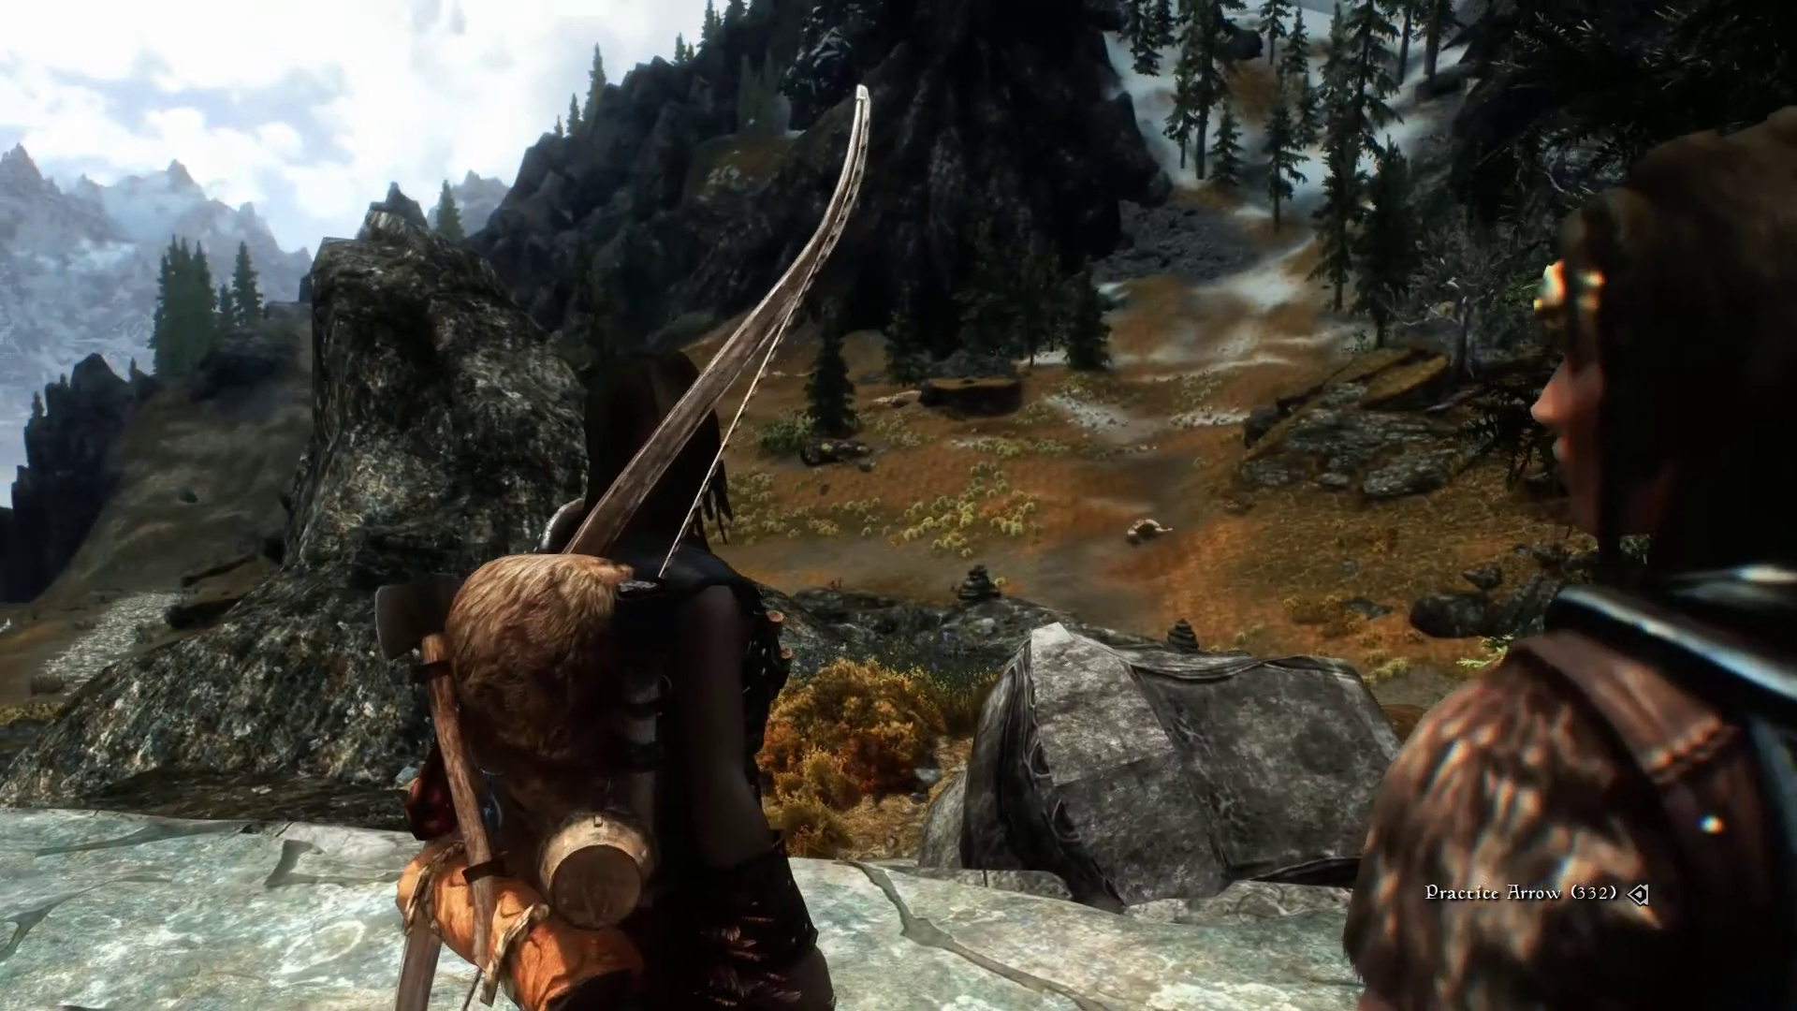
key("i")
key("d")
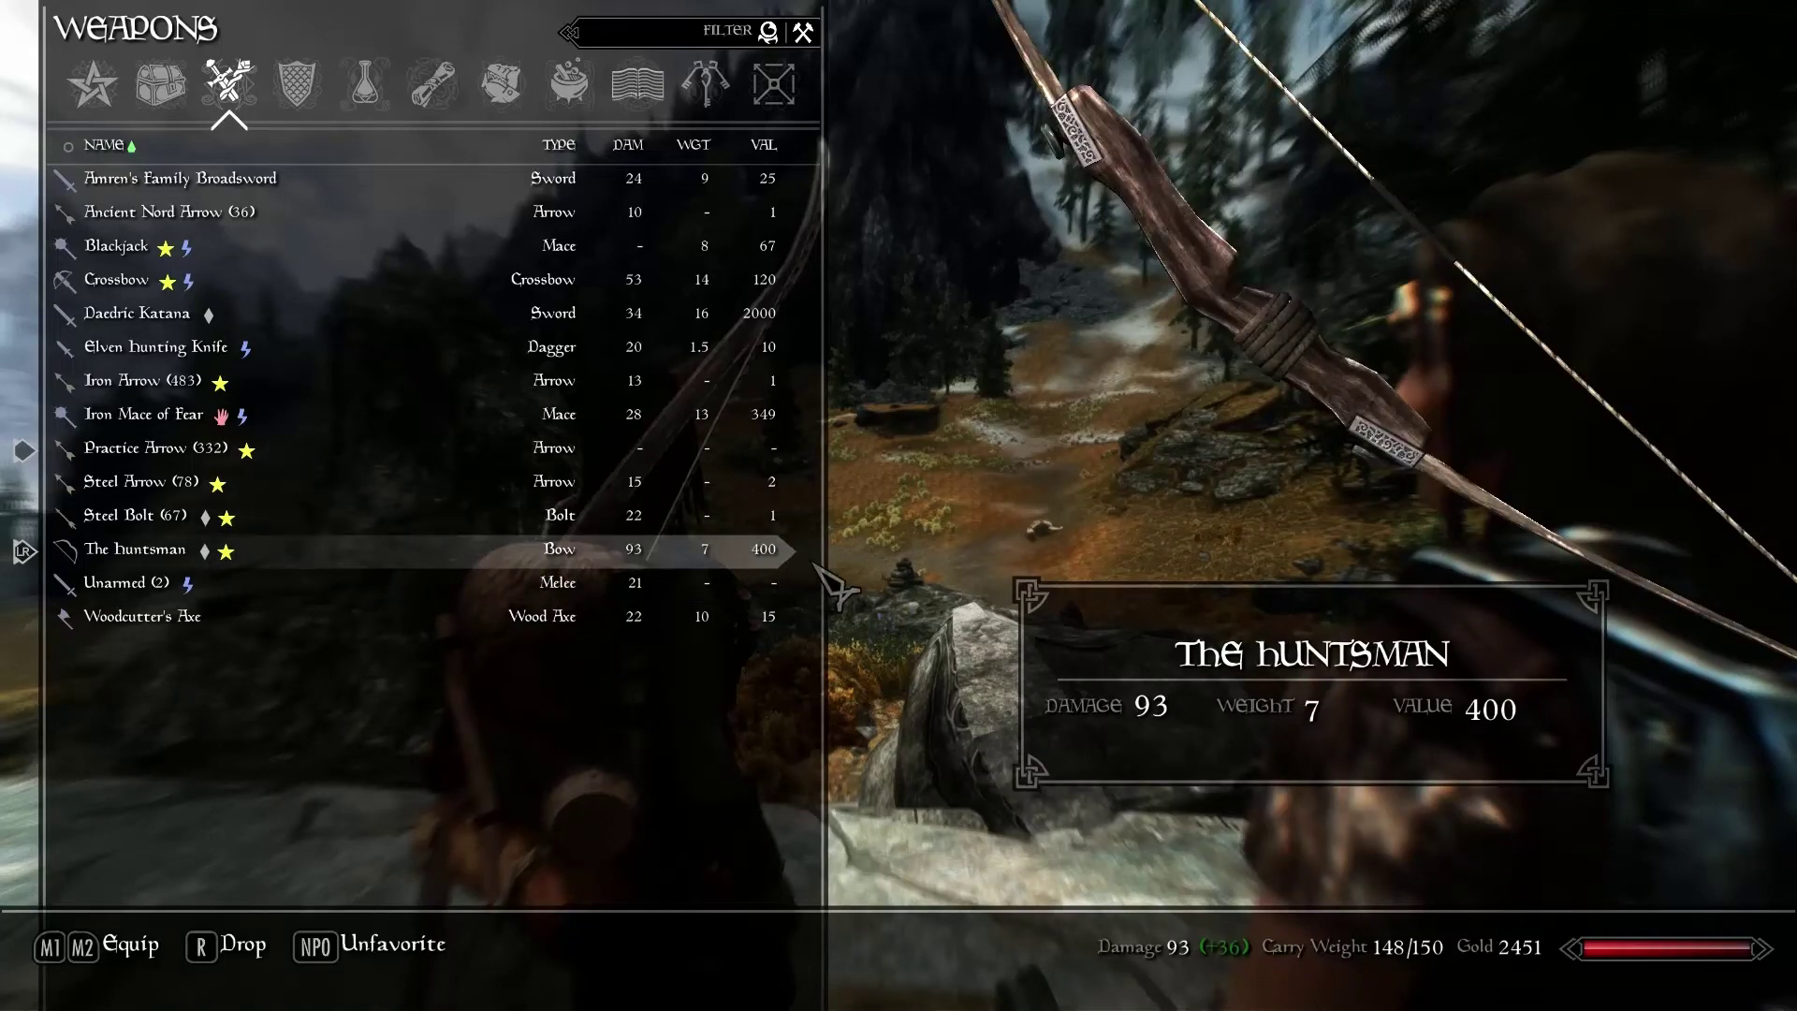
key("Tab")
Test drawing The Huntsman with a practice arrow in first-person view
key("f")
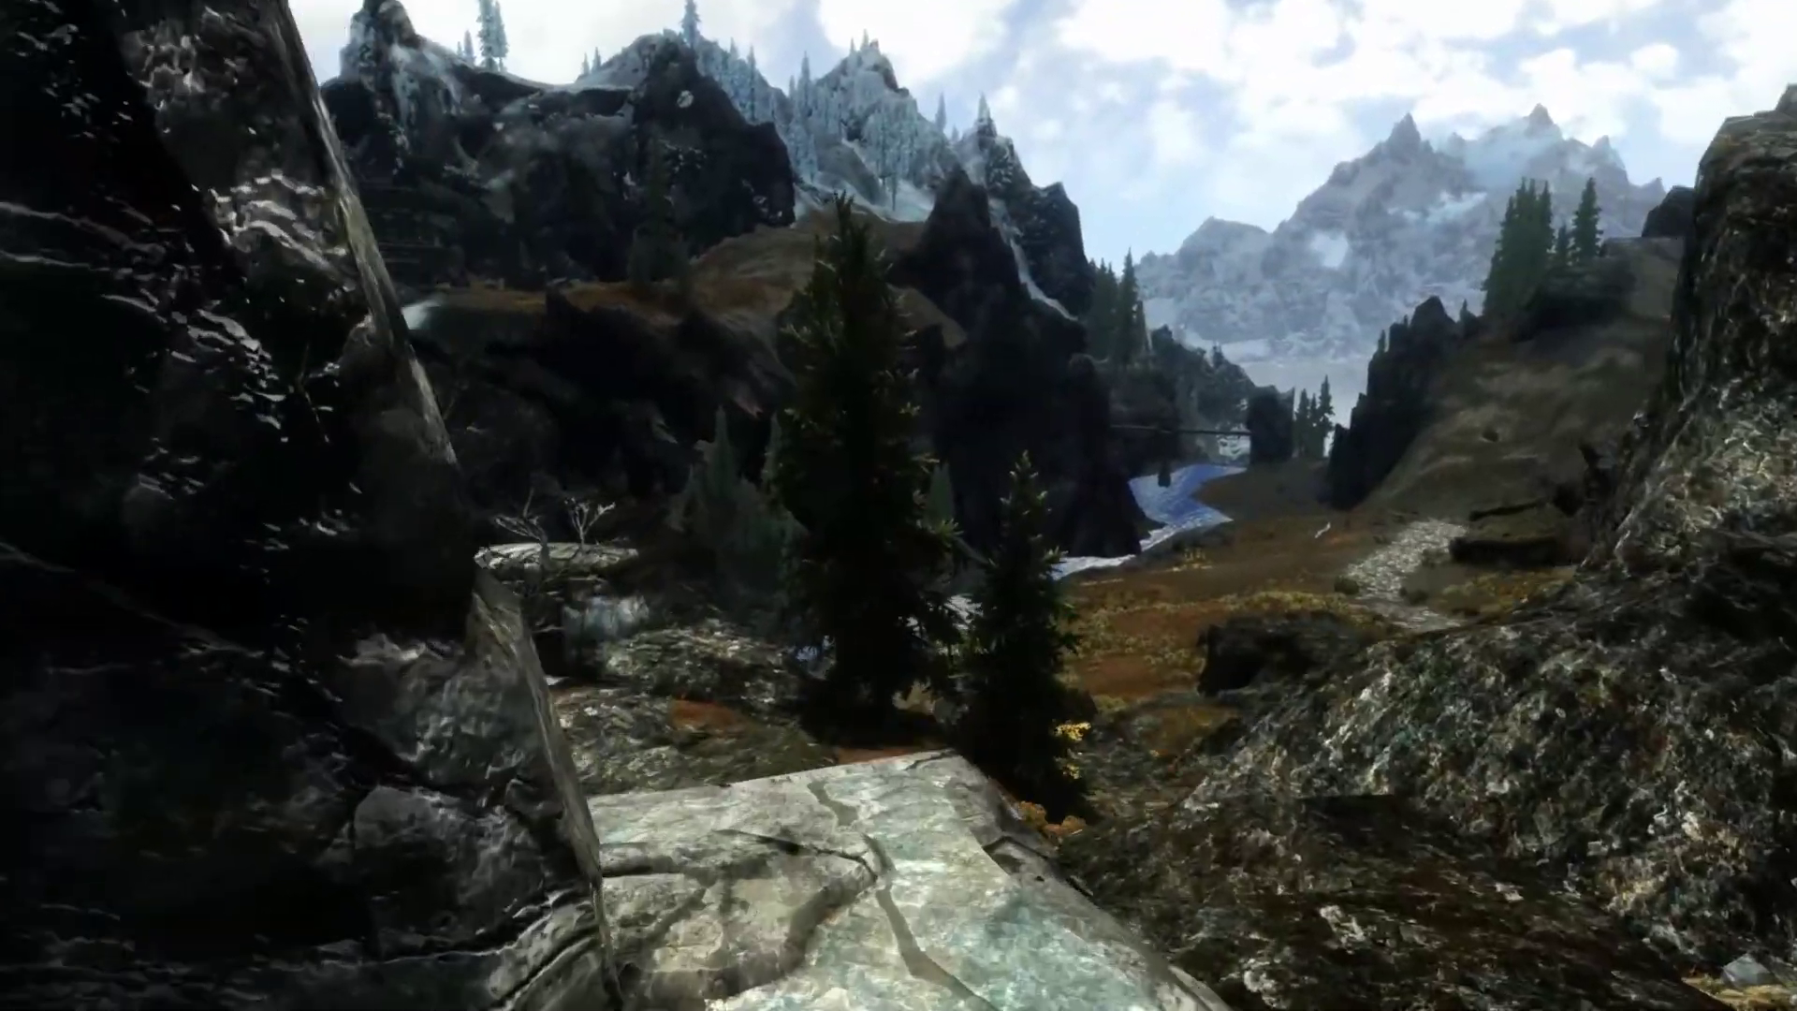
key("r")
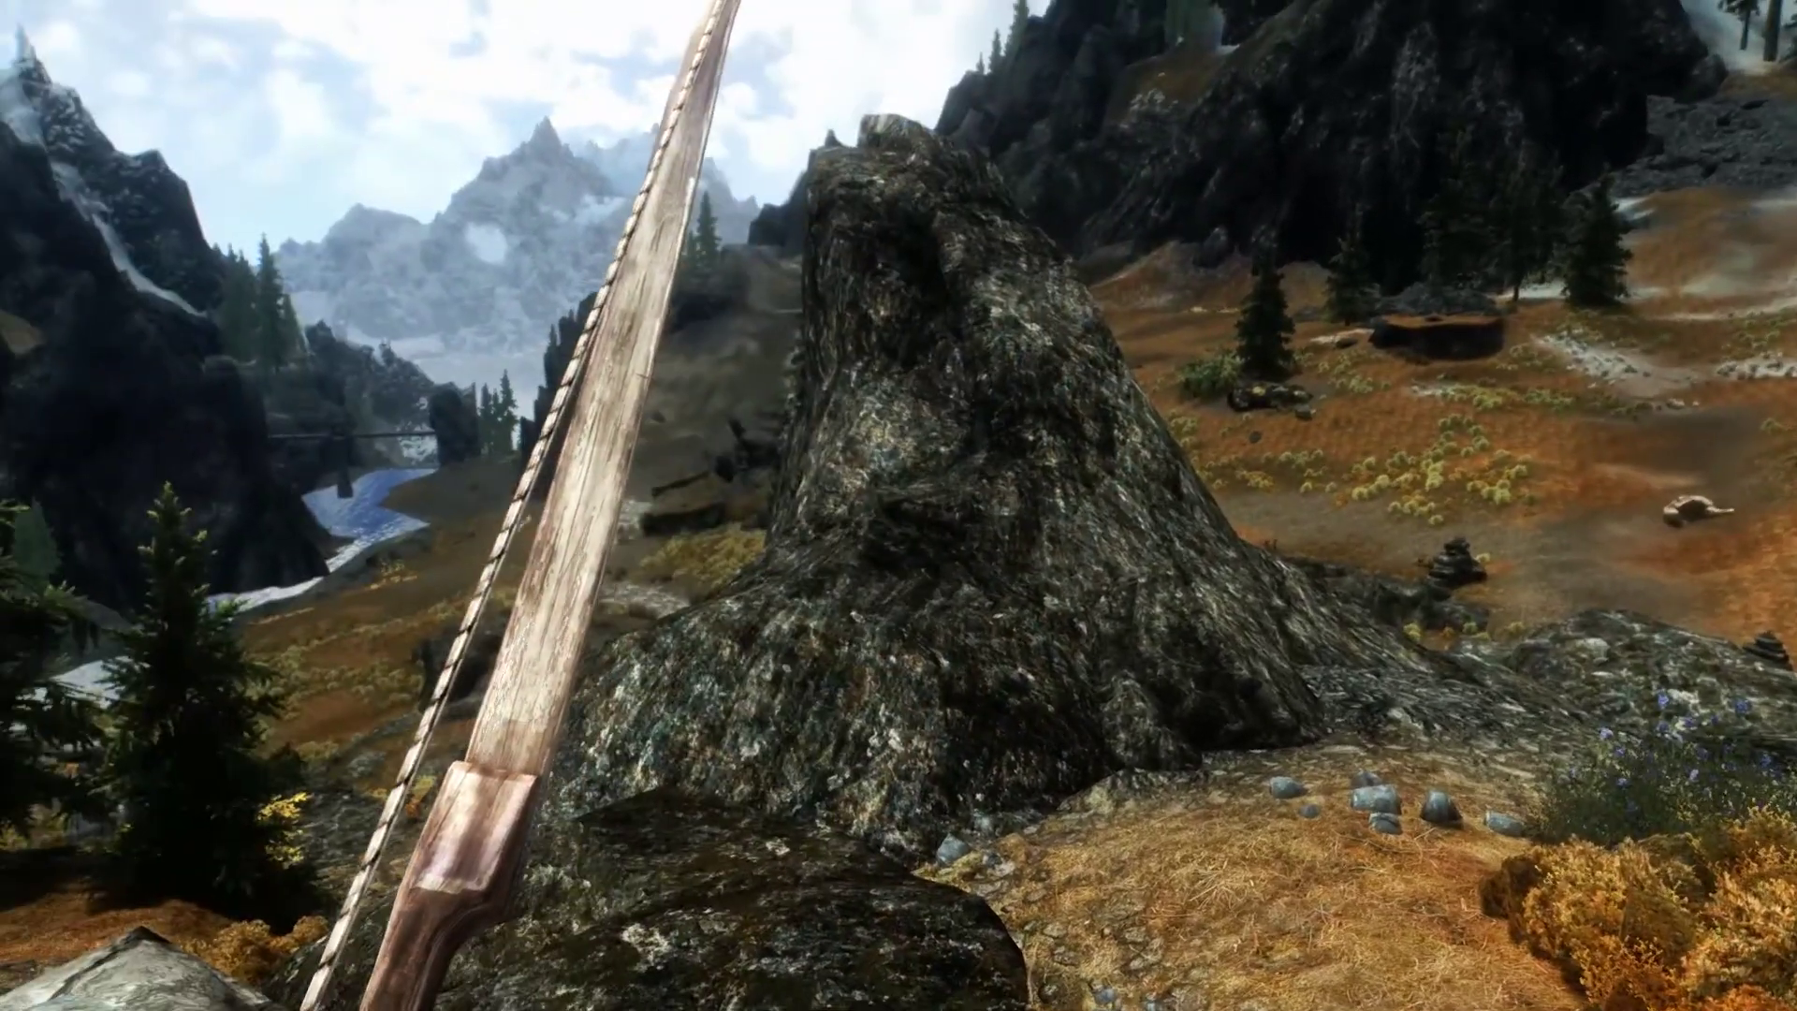
left_click(898, 505)
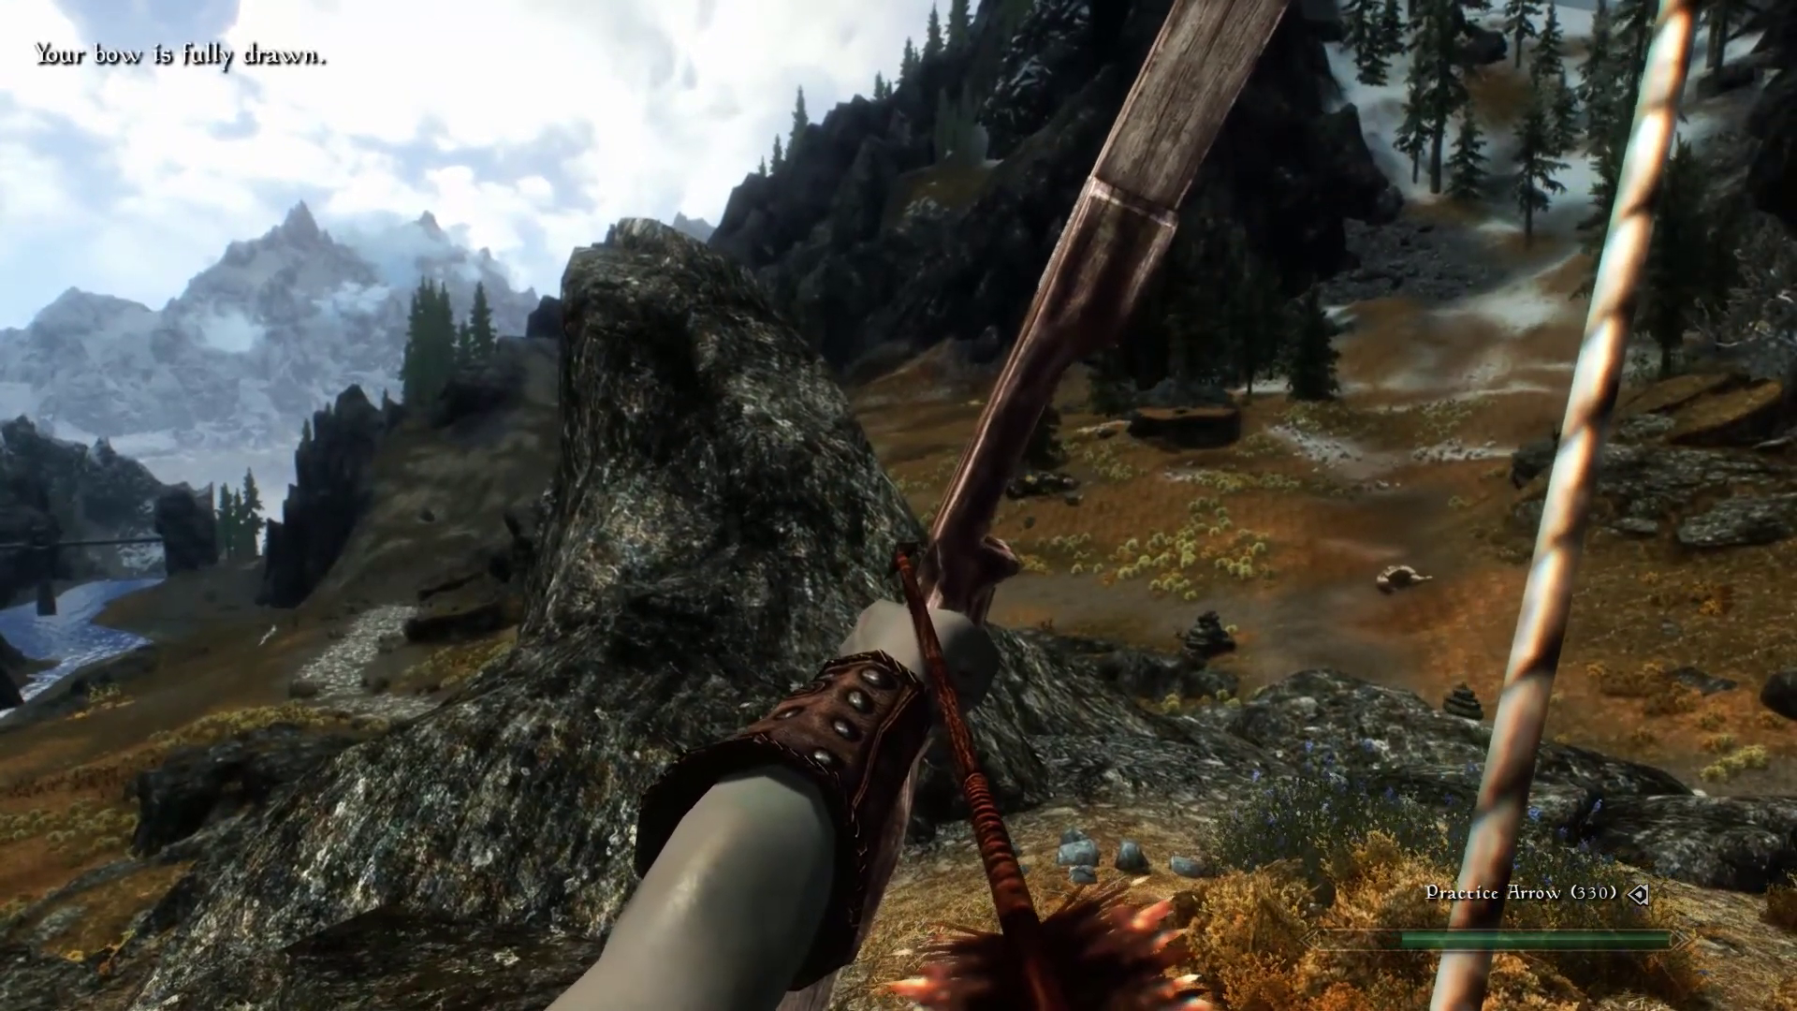
key("r")
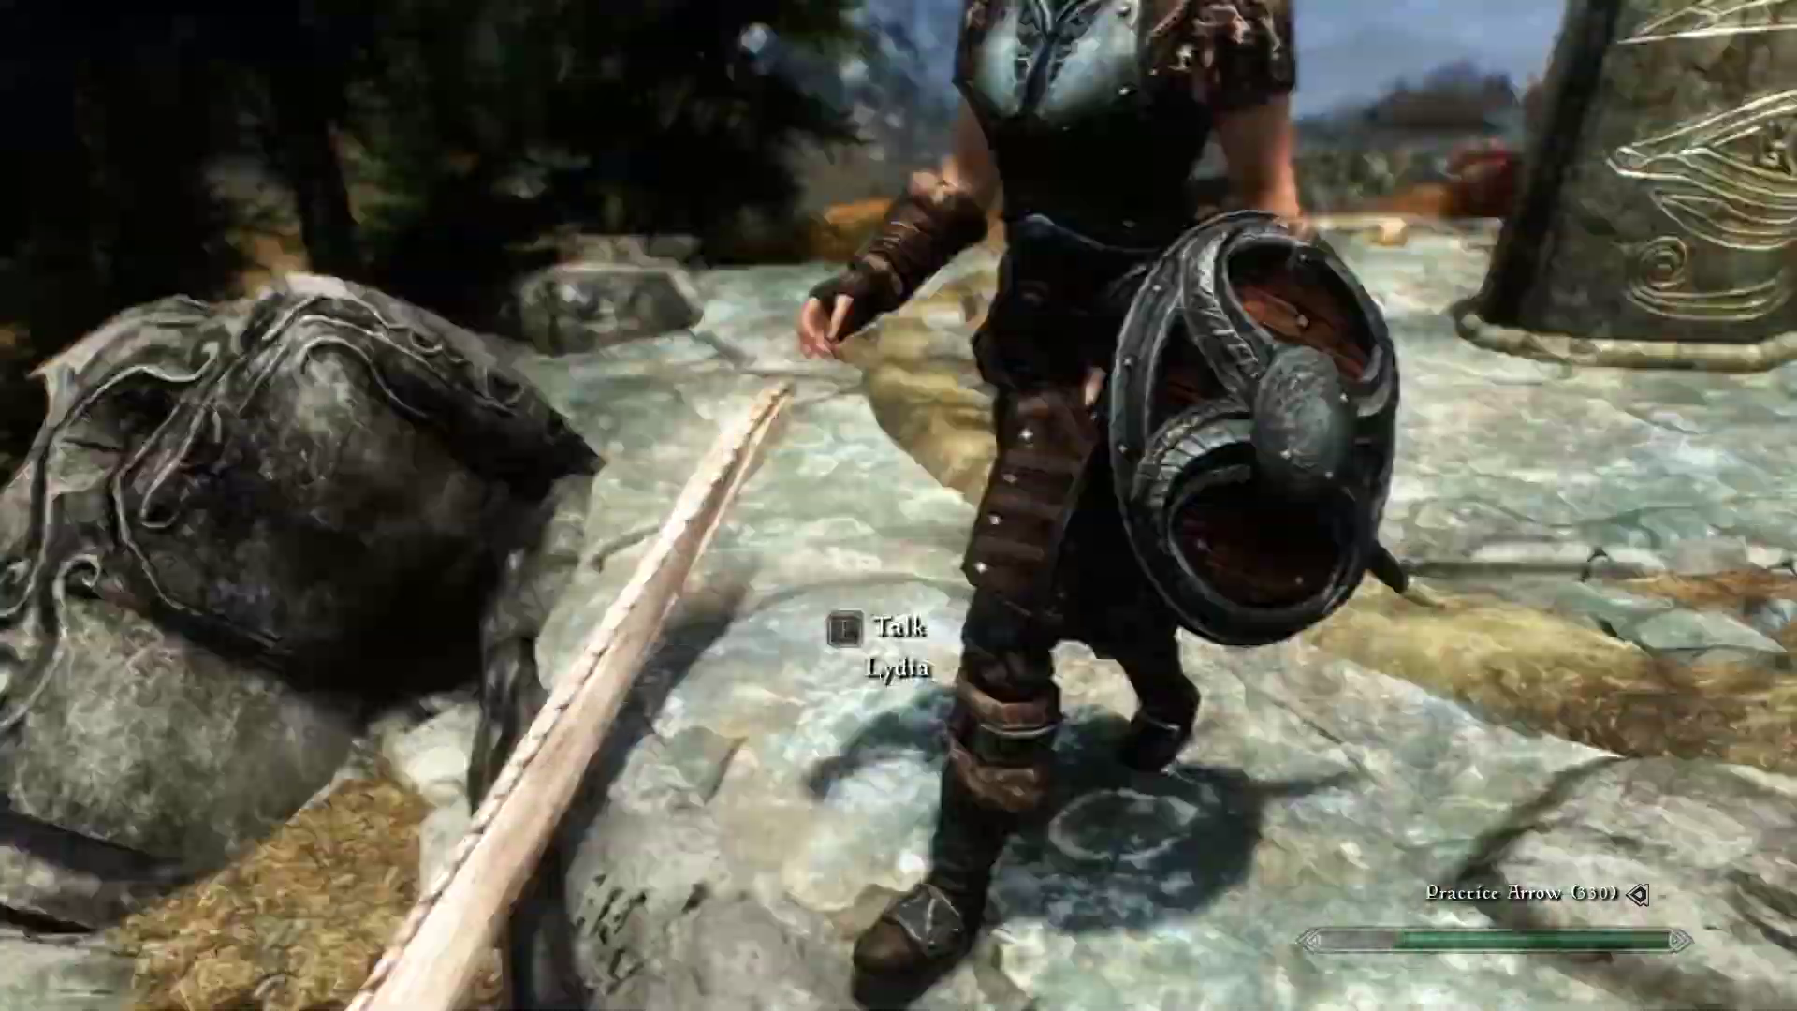
Open the skills overview and increase Health for the pending level-up
key("Tab")
key("w")
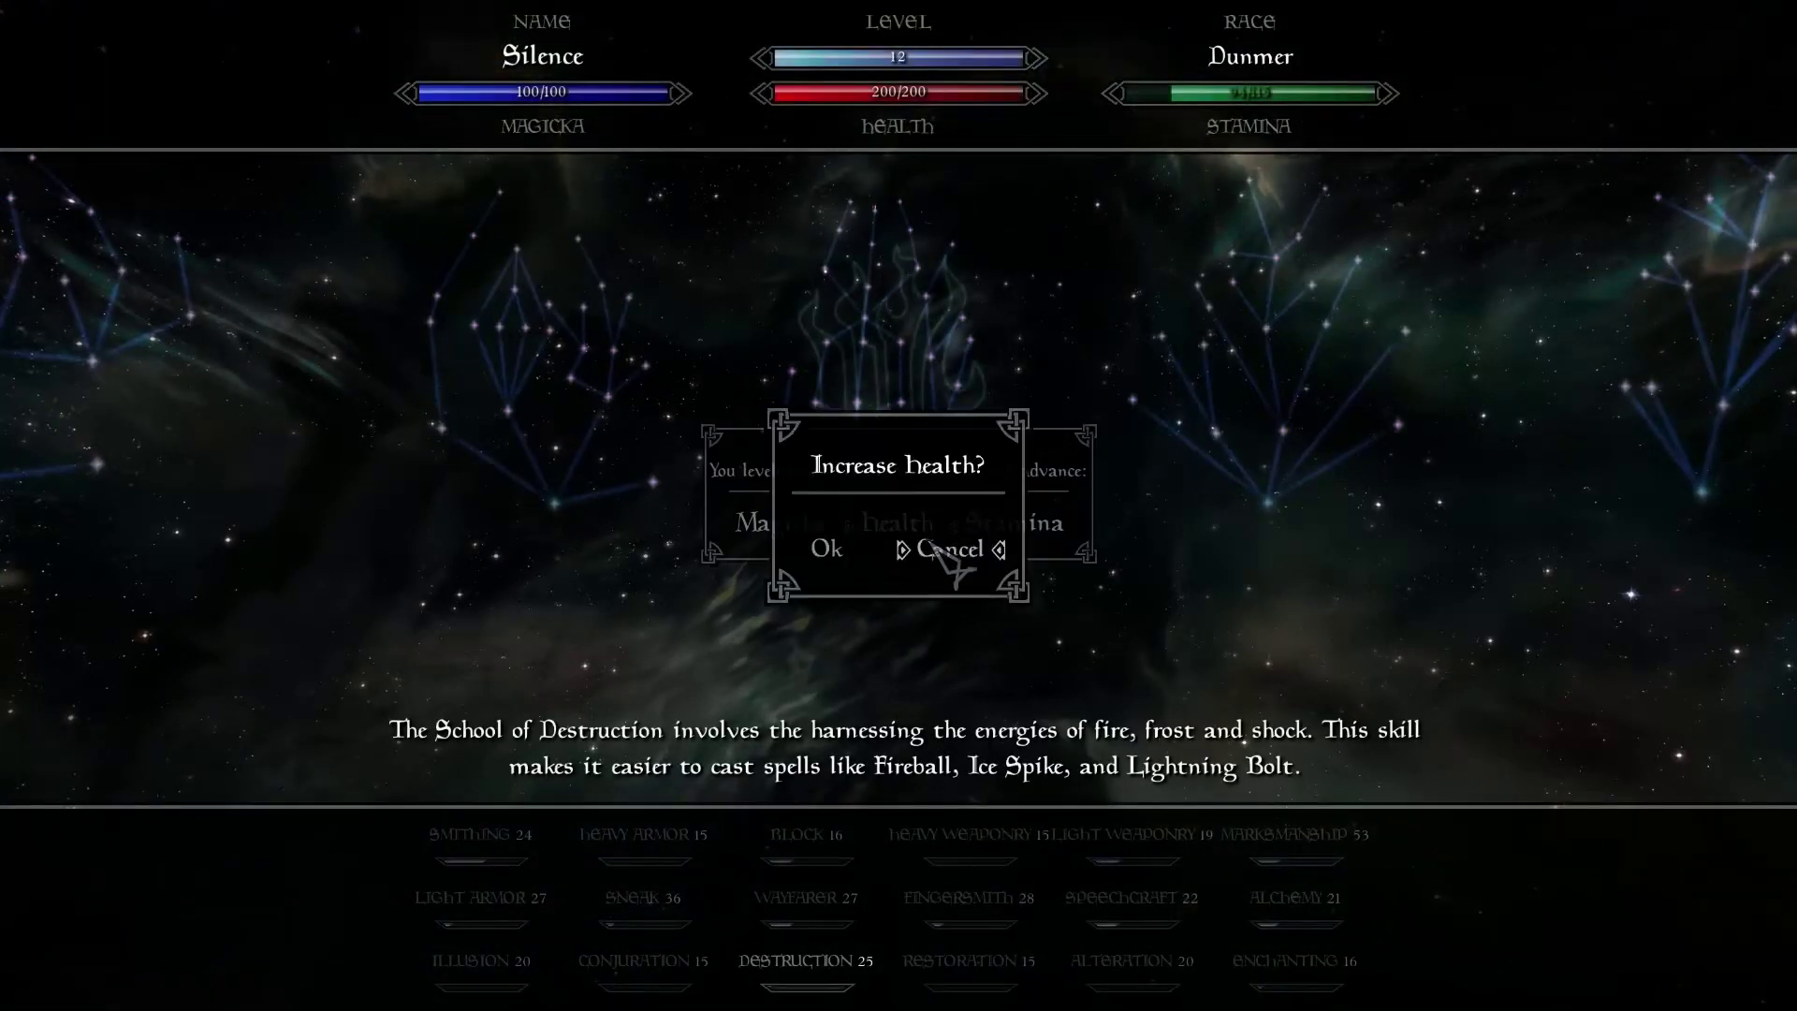
left_click(826, 550)
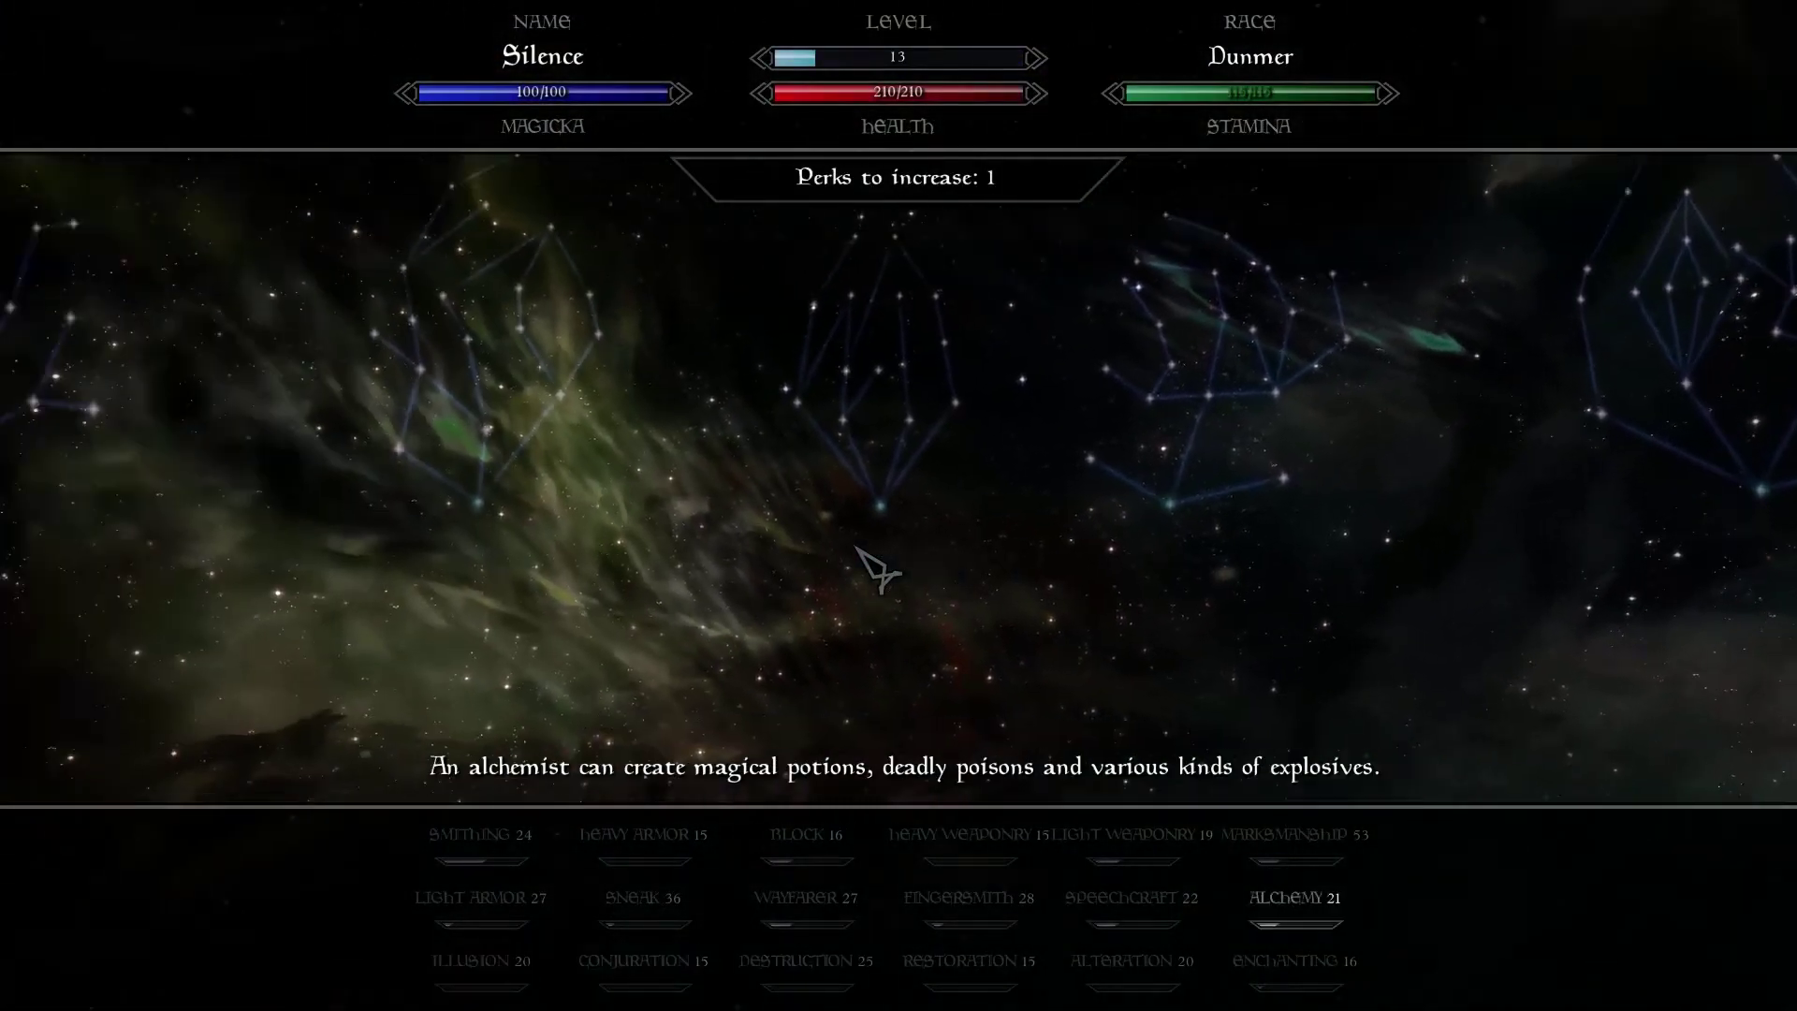
Browse the skill trees to Marksmanship, examine the Power Draw perk's next rank, and return to the game
key("a")
key("a")
key("a")
key("a")
key("a")
key("a")
key("a")
key("a")
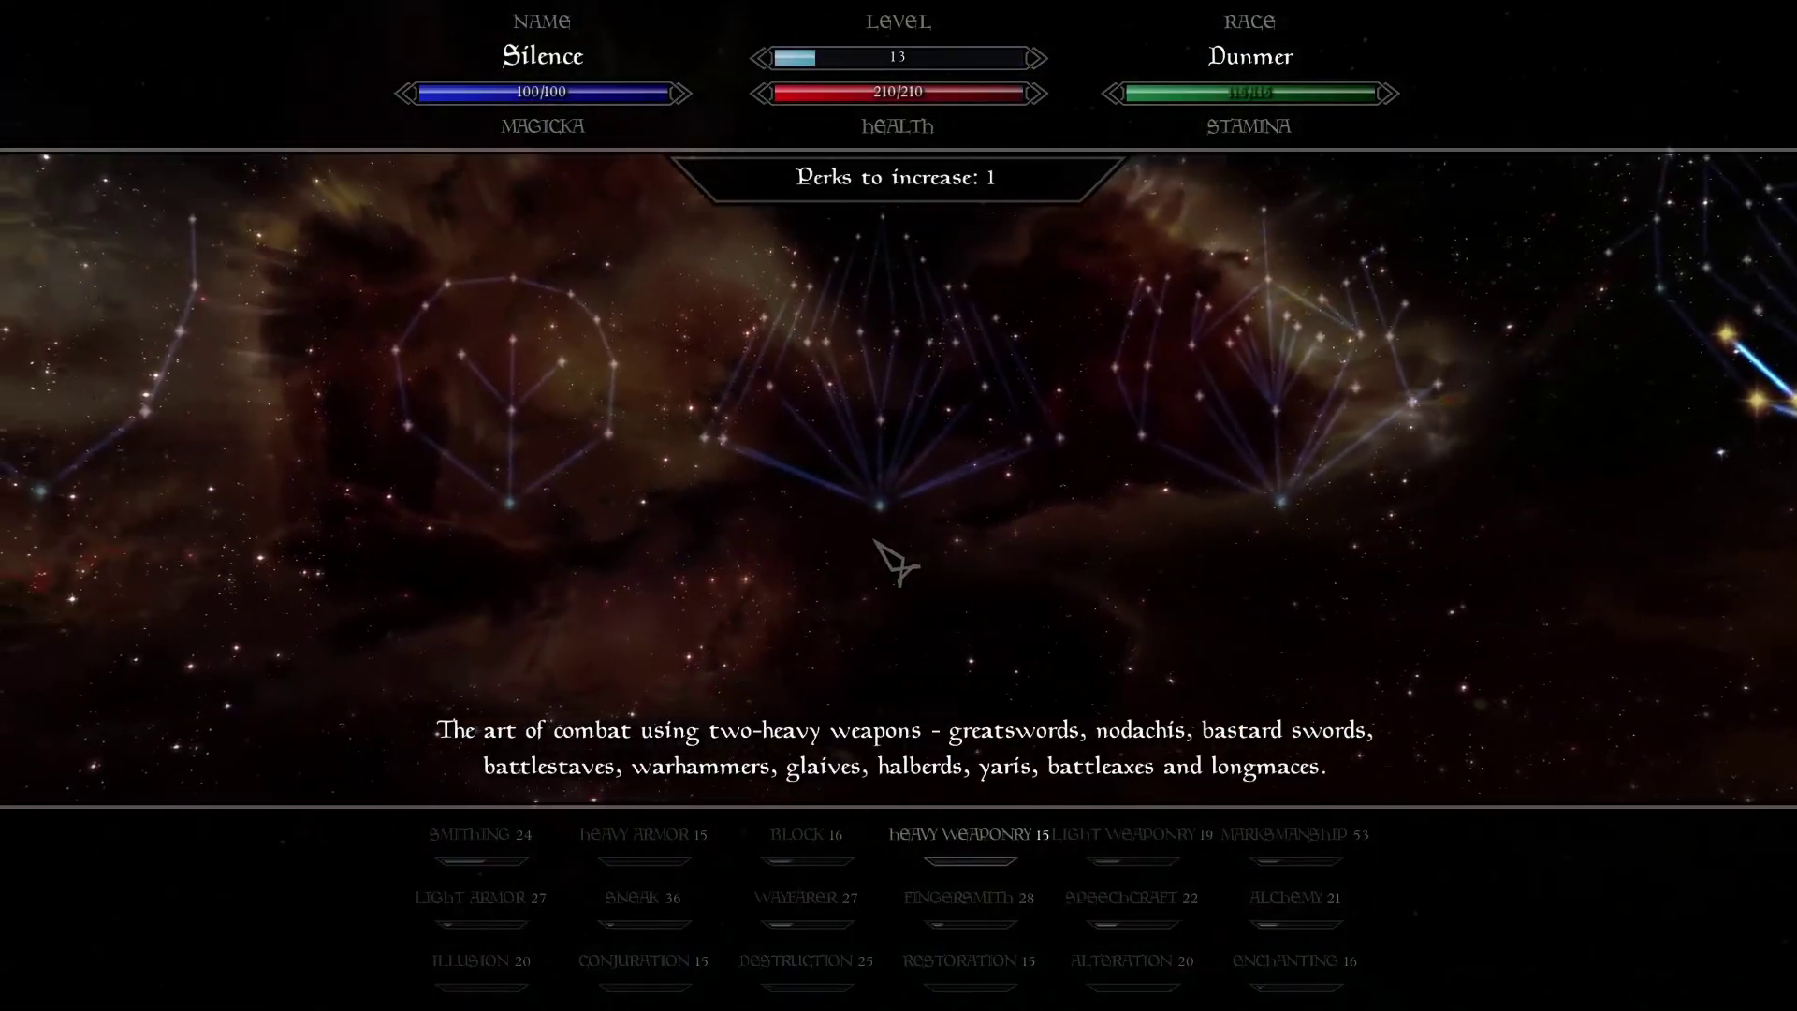
key("d")
key("d")
key("w")
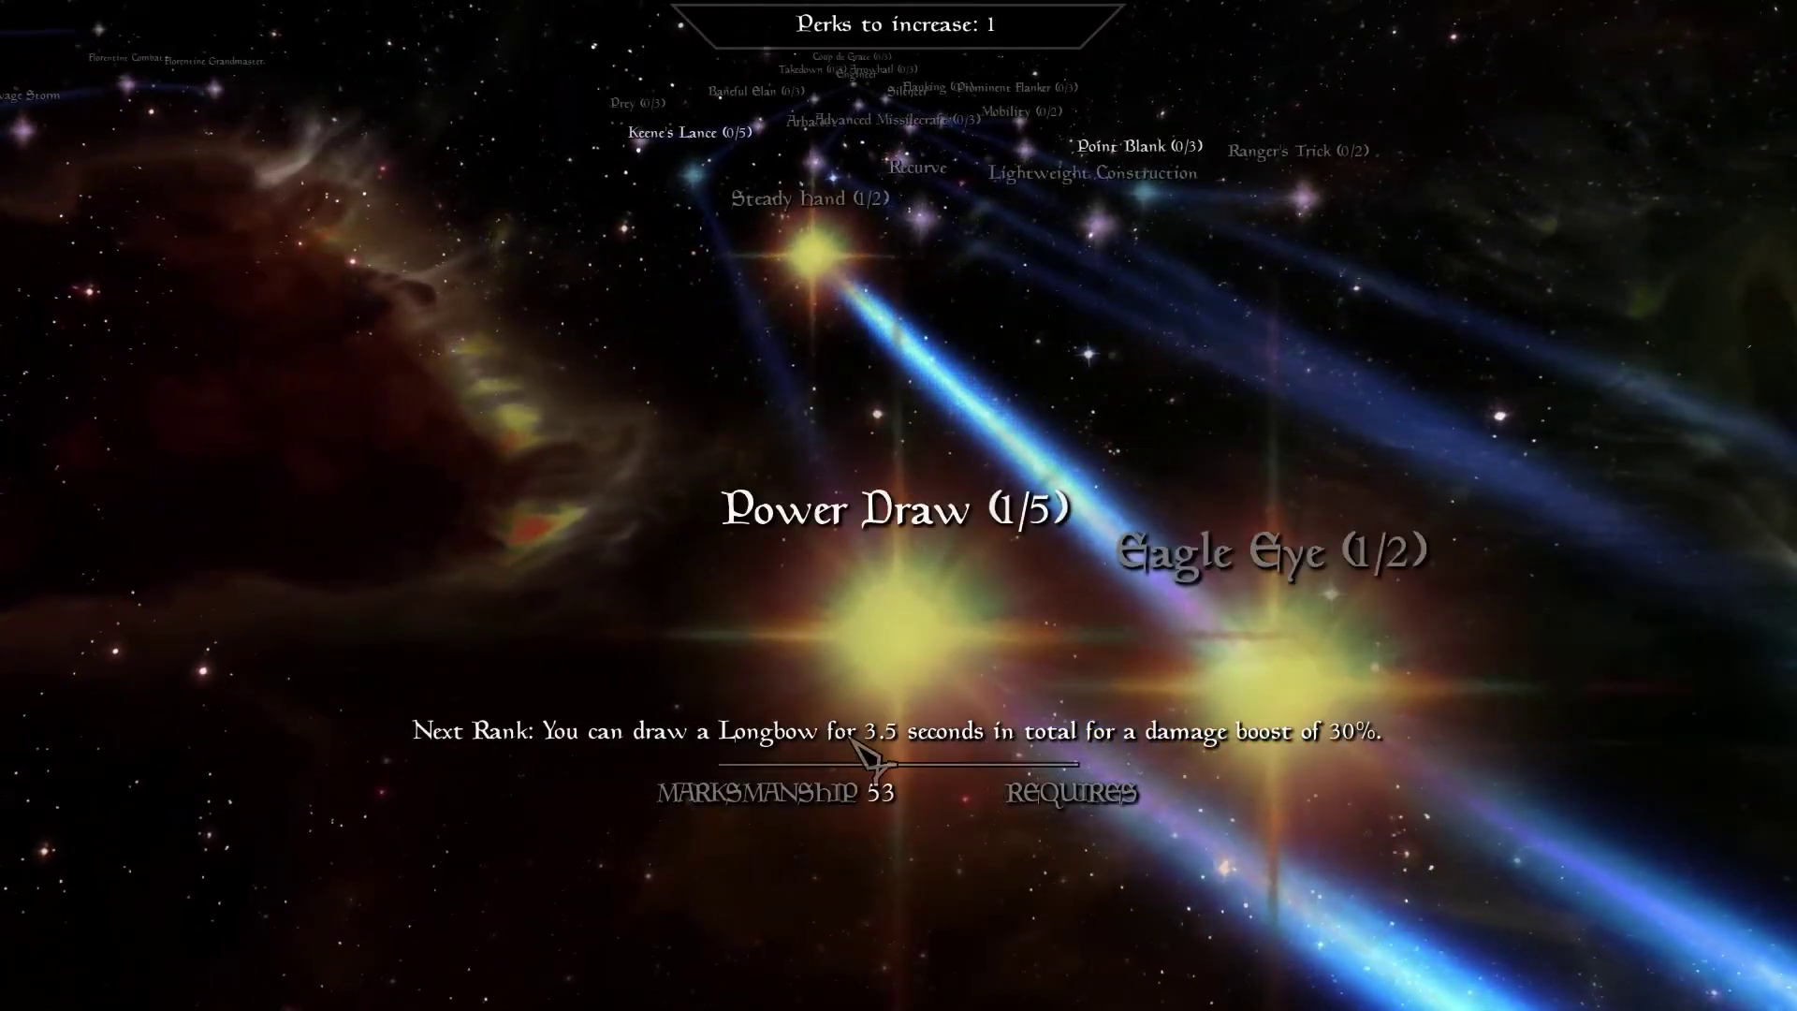
key("Tab")
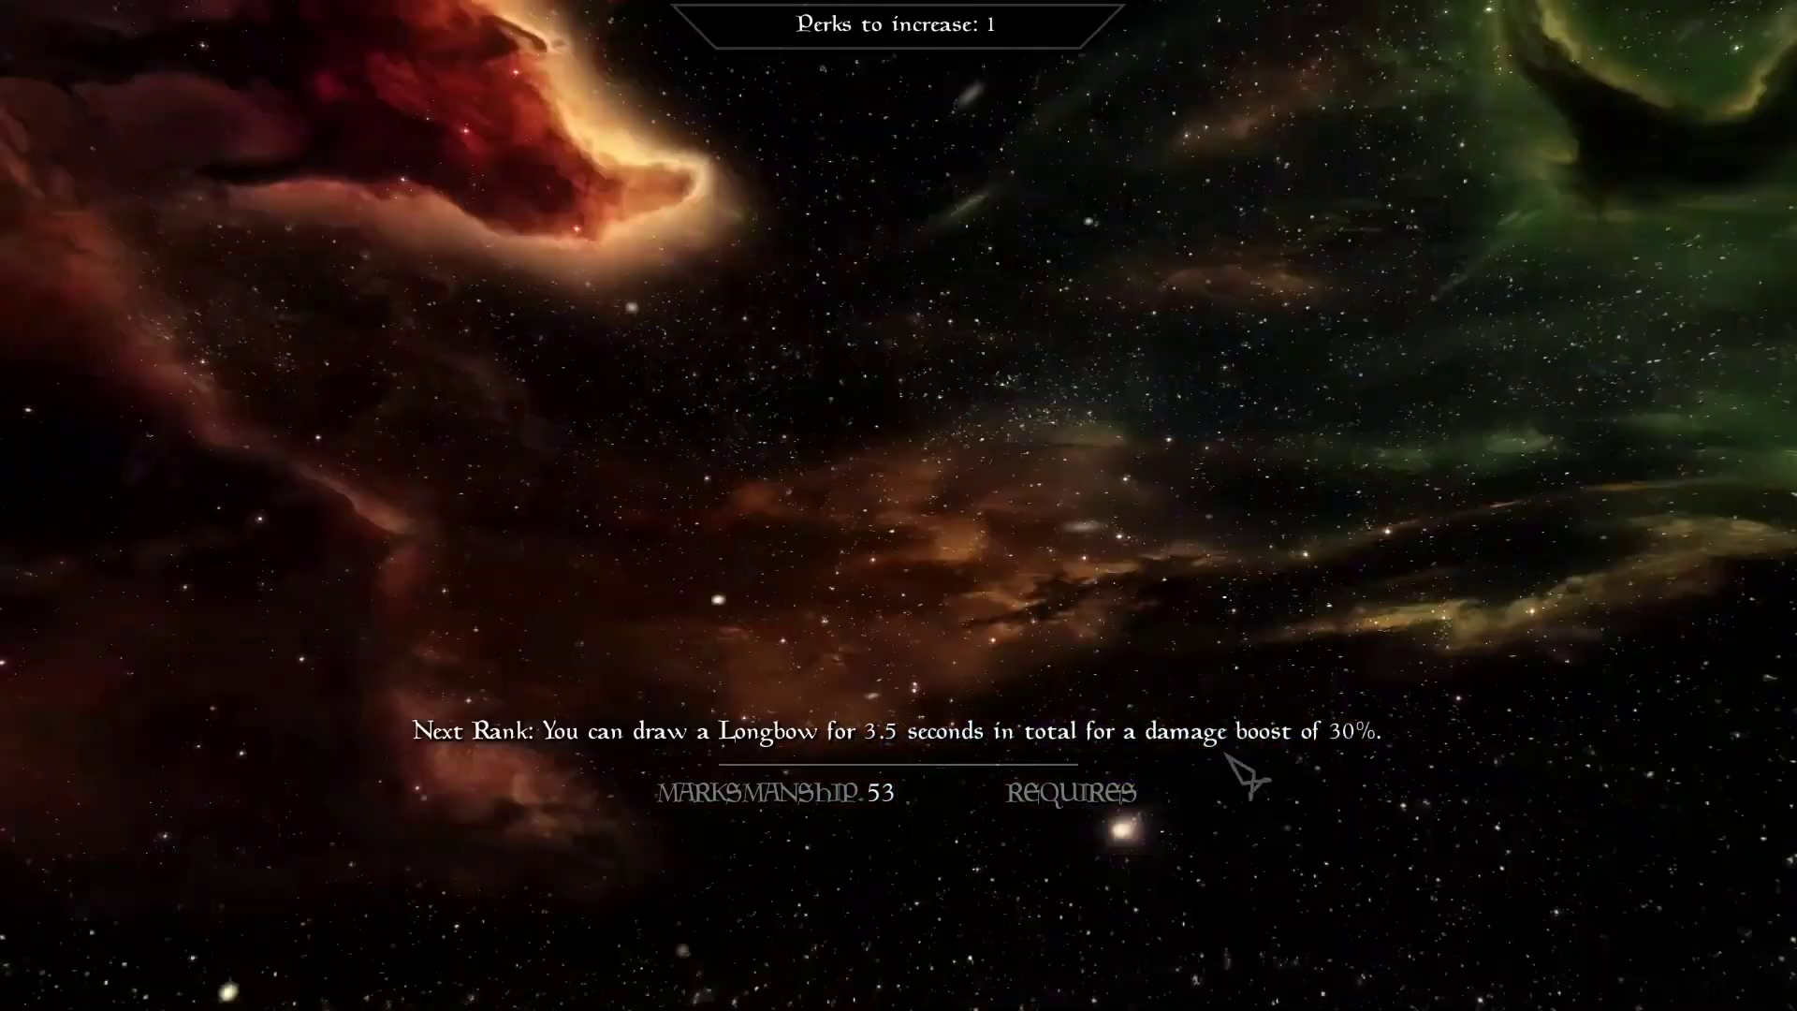
key("f")
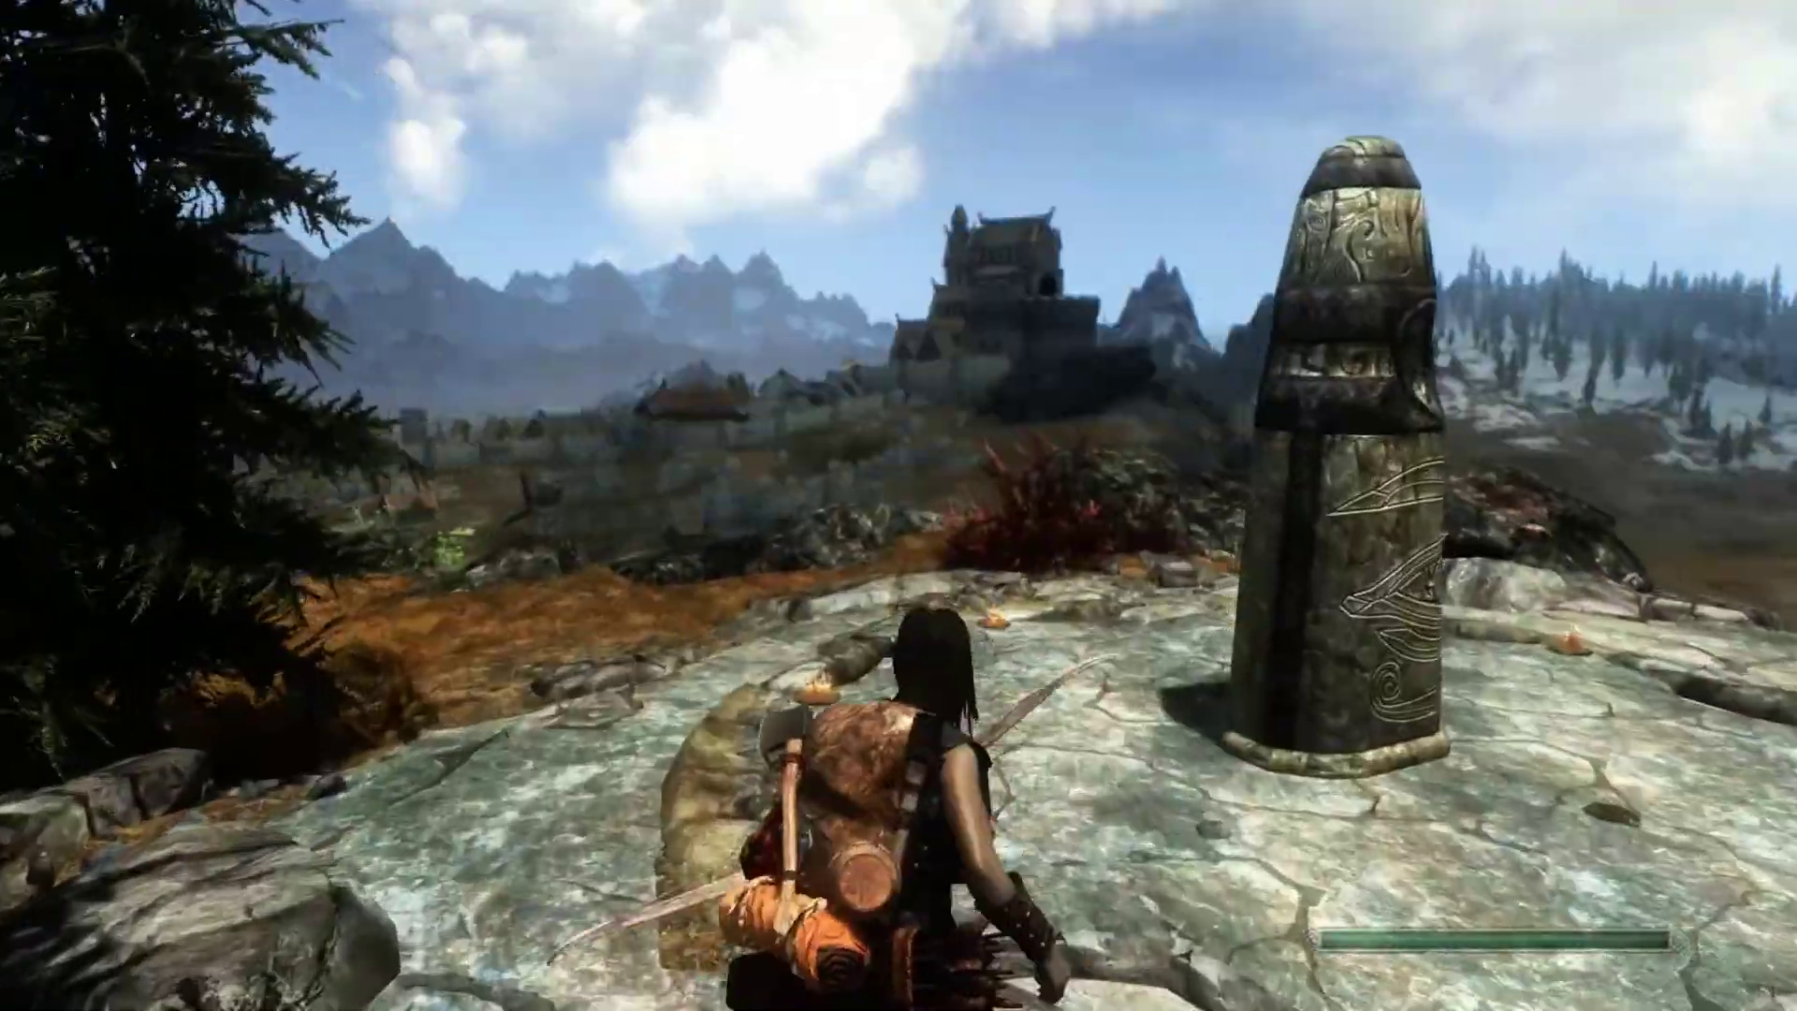